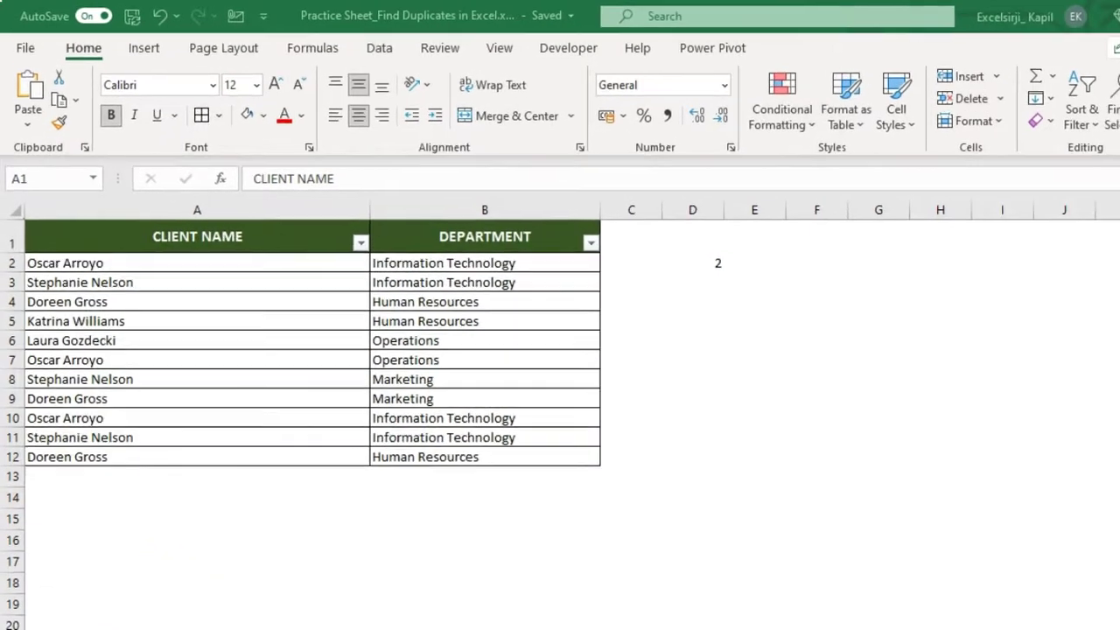
pyautogui.click(185, 268)
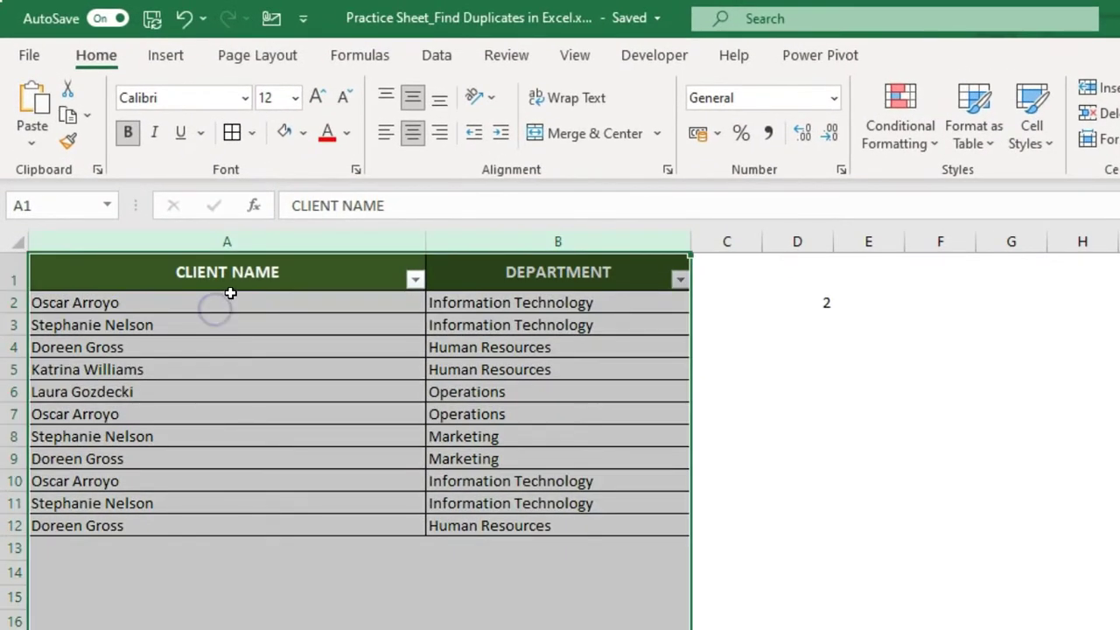
pyautogui.click(229, 295)
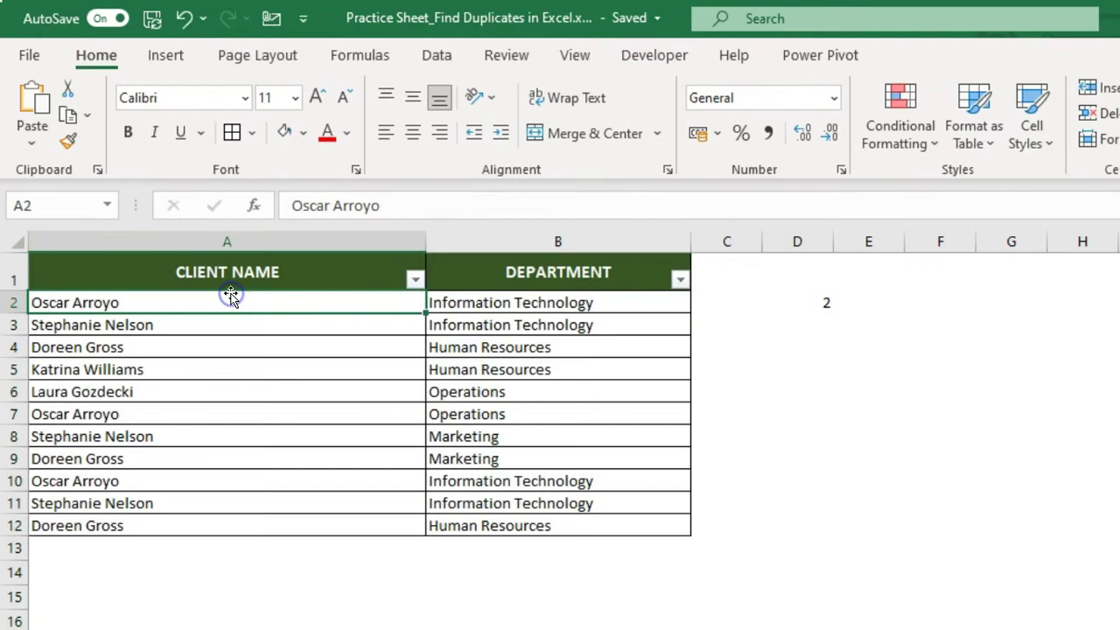
pyautogui.click(295, 448)
pyautogui.click(251, 238)
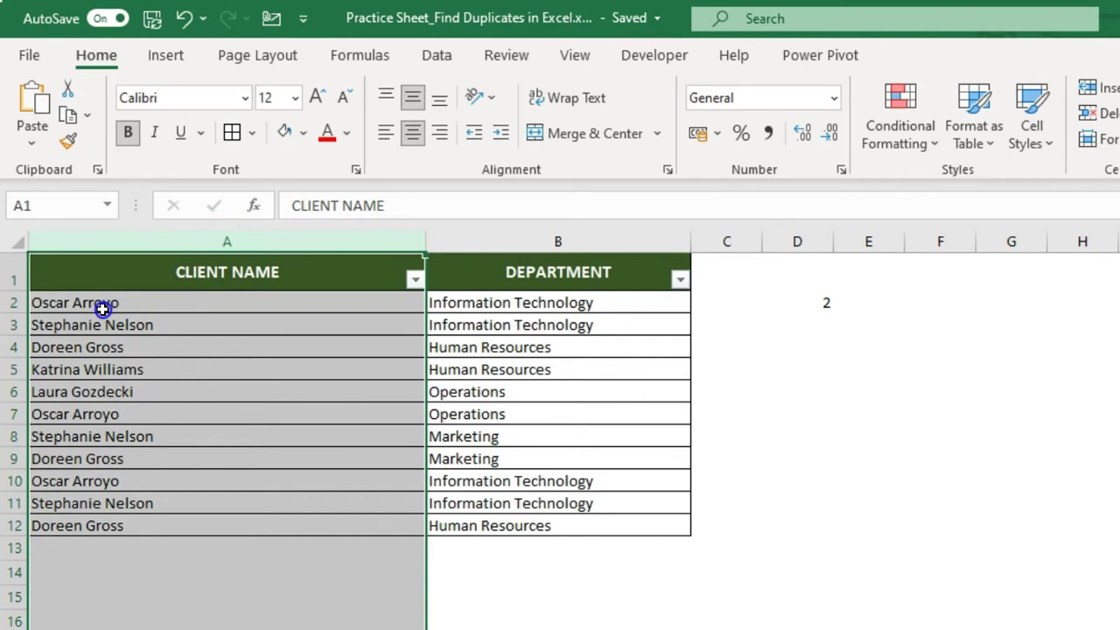
pyautogui.click(101, 308)
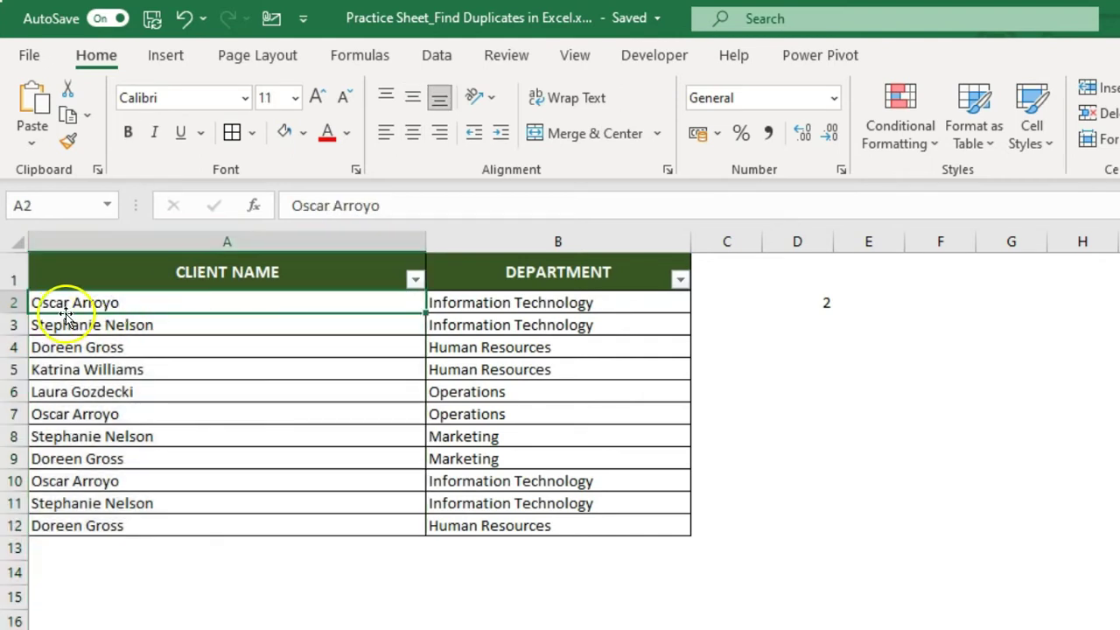
pyautogui.click(75, 415)
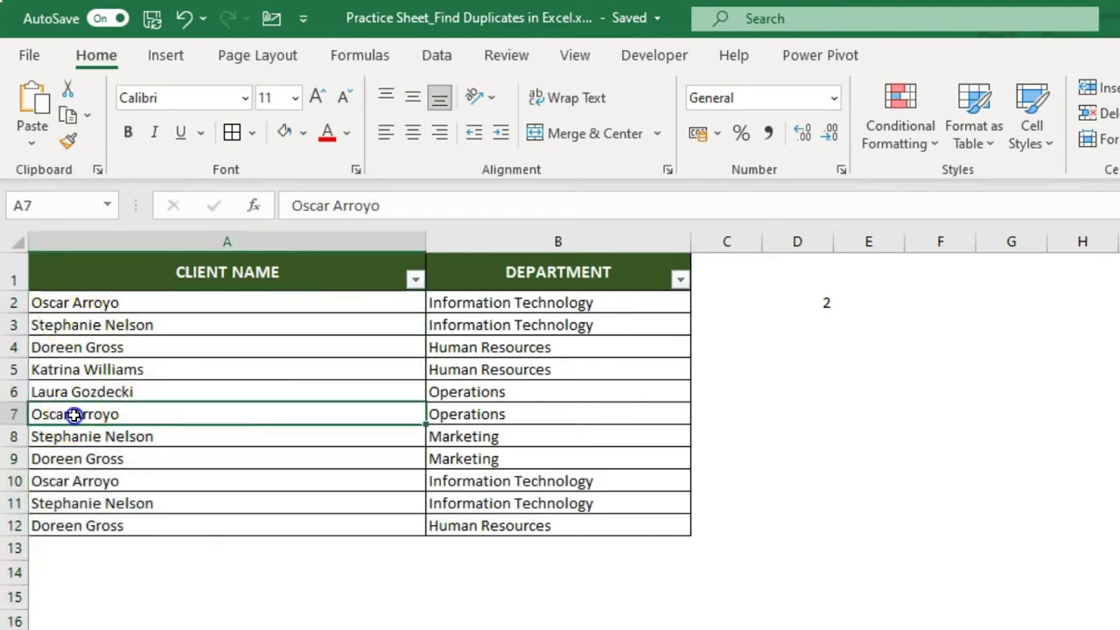
pyautogui.click(93, 487)
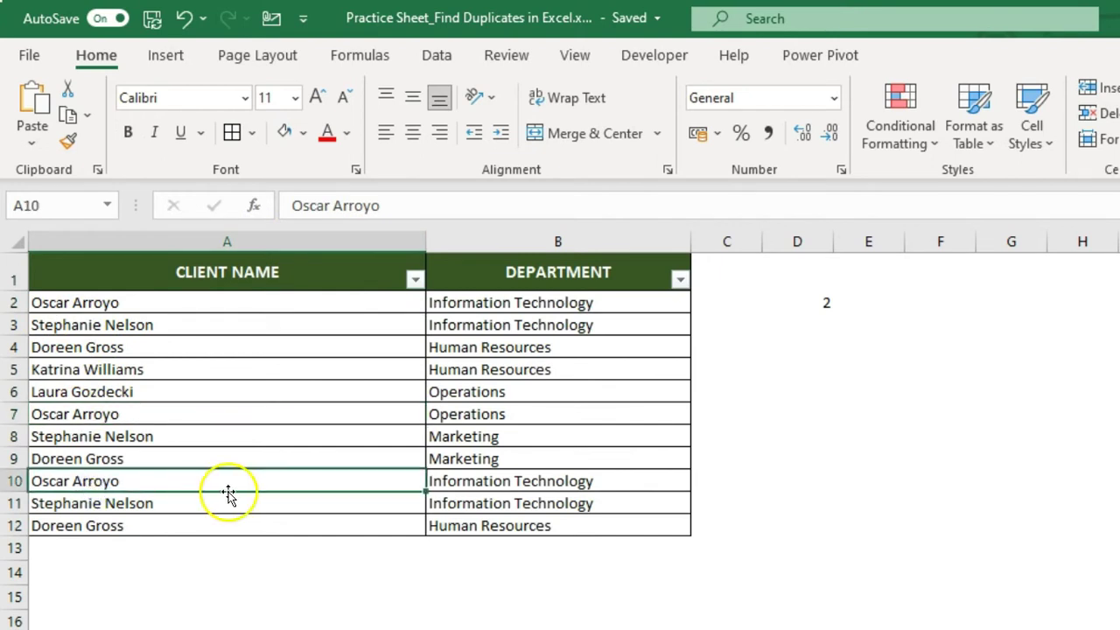
pyautogui.click(209, 239)
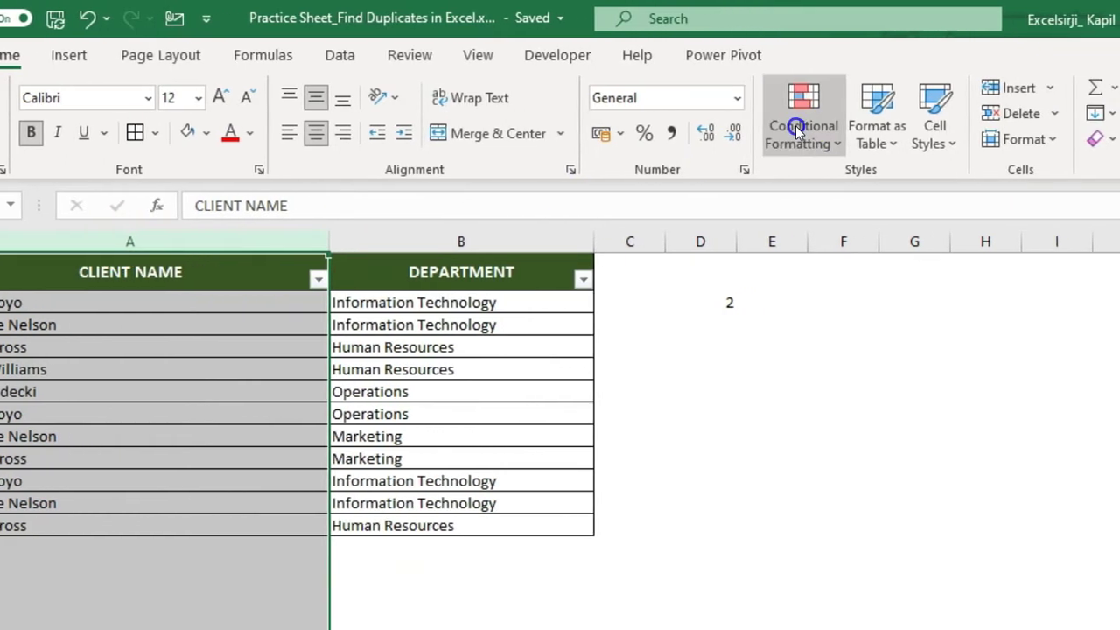
pyautogui.click(900, 132)
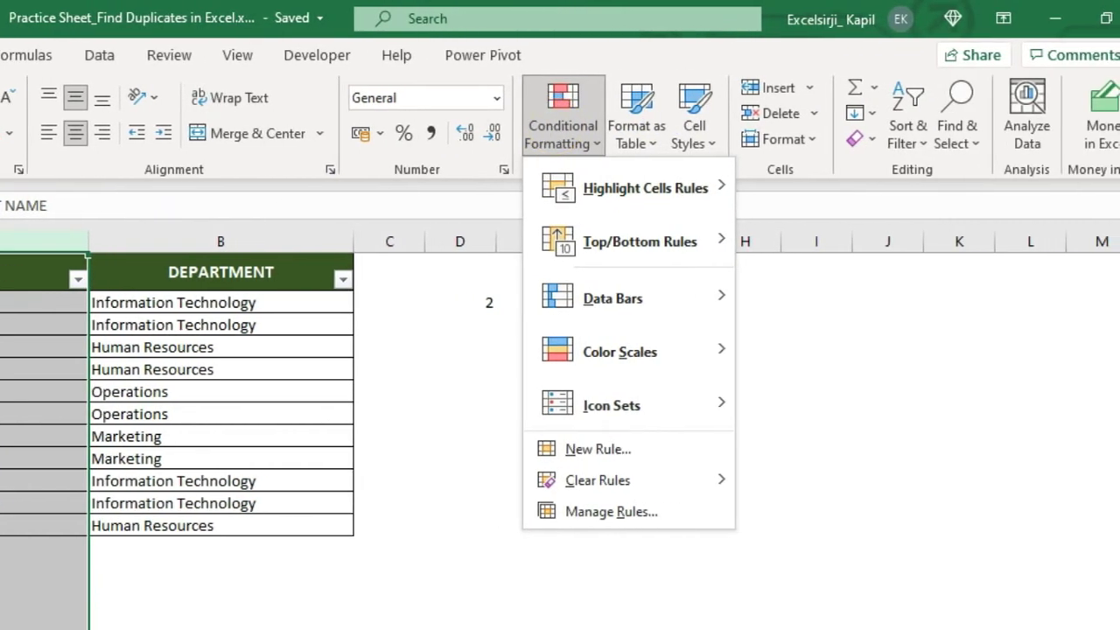
# Apply a Duplicate Values rule to column A using Light Red Fill with Dark Red Text
pyautogui.moveTo(619, 199)
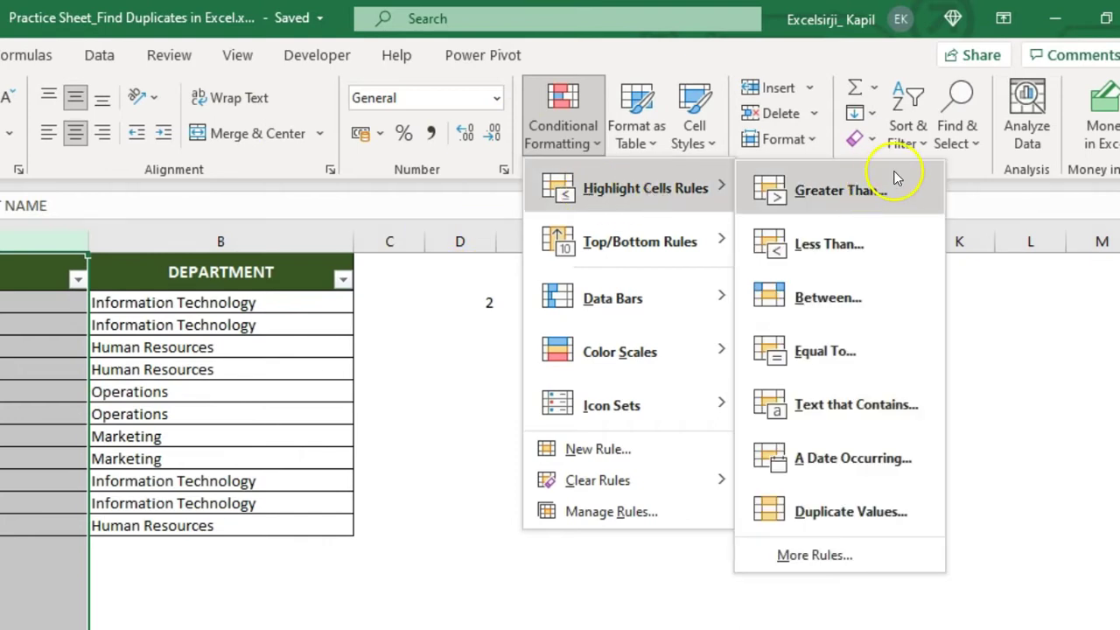
pyautogui.click(850, 510)
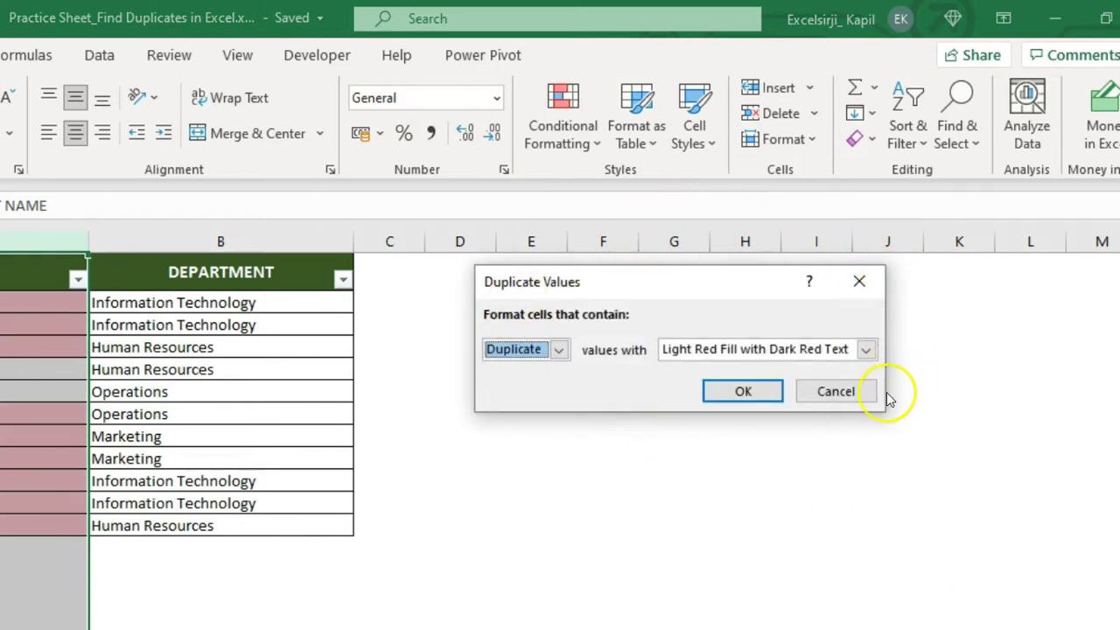
pyautogui.click(517, 359)
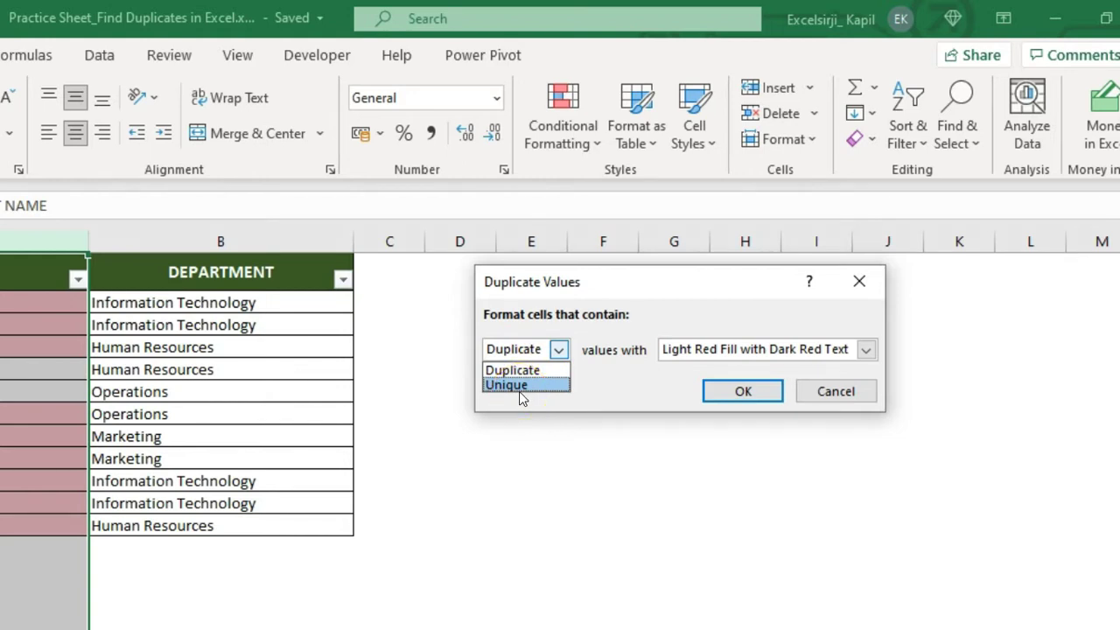
pyautogui.click(519, 391)
pyautogui.click(517, 357)
pyautogui.click(516, 386)
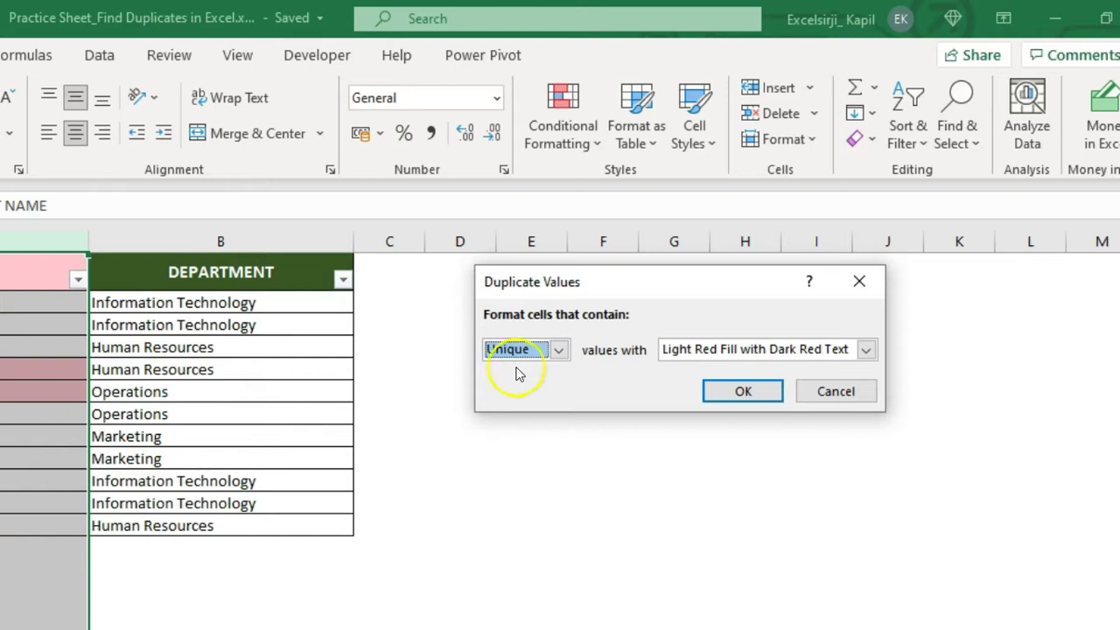
pyautogui.click(523, 349)
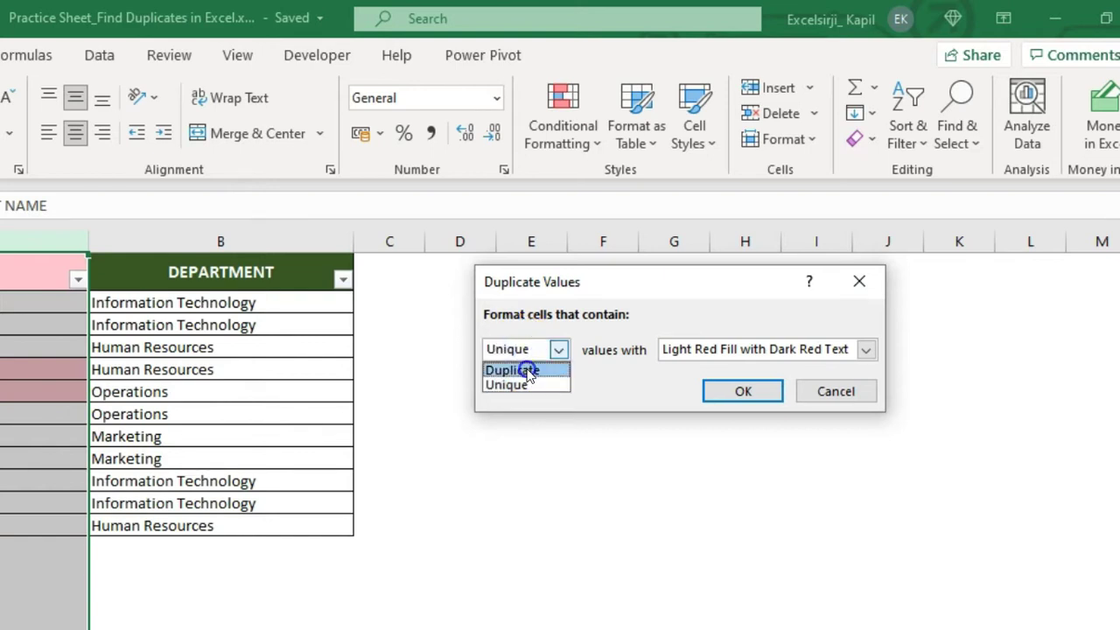
pyautogui.click(528, 375)
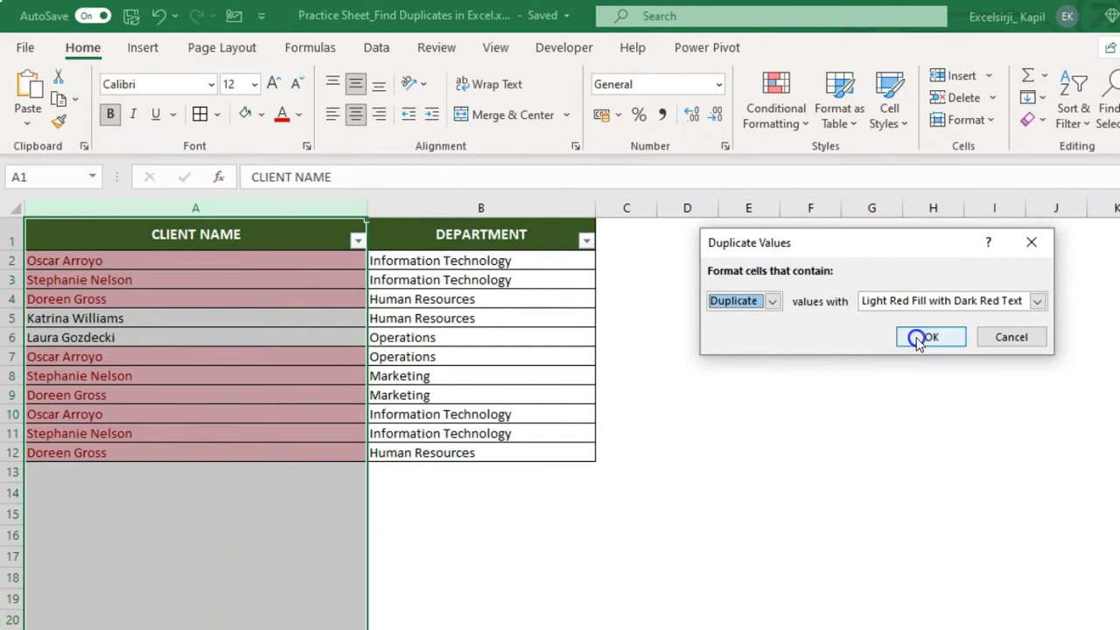
pyautogui.click(918, 339)
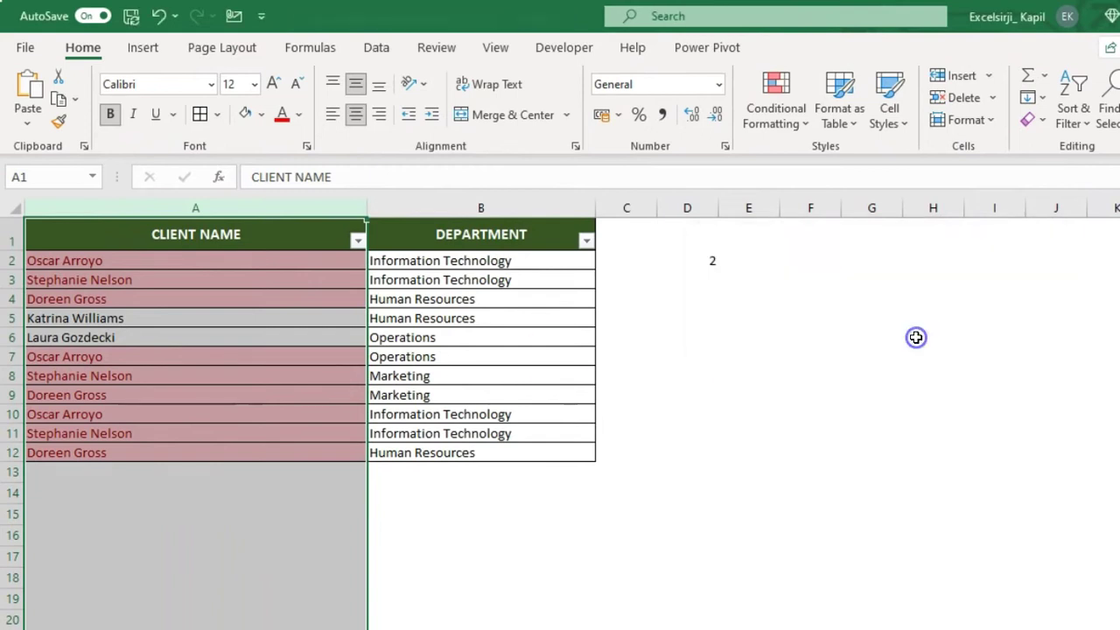
# Undo the Duplicate Values highlighting on A2:A12, then select columns A and B
pyautogui.click(312, 342)
pyautogui.click(198, 264)
pyautogui.hotkey('ctrl', 'shift', 'Down')
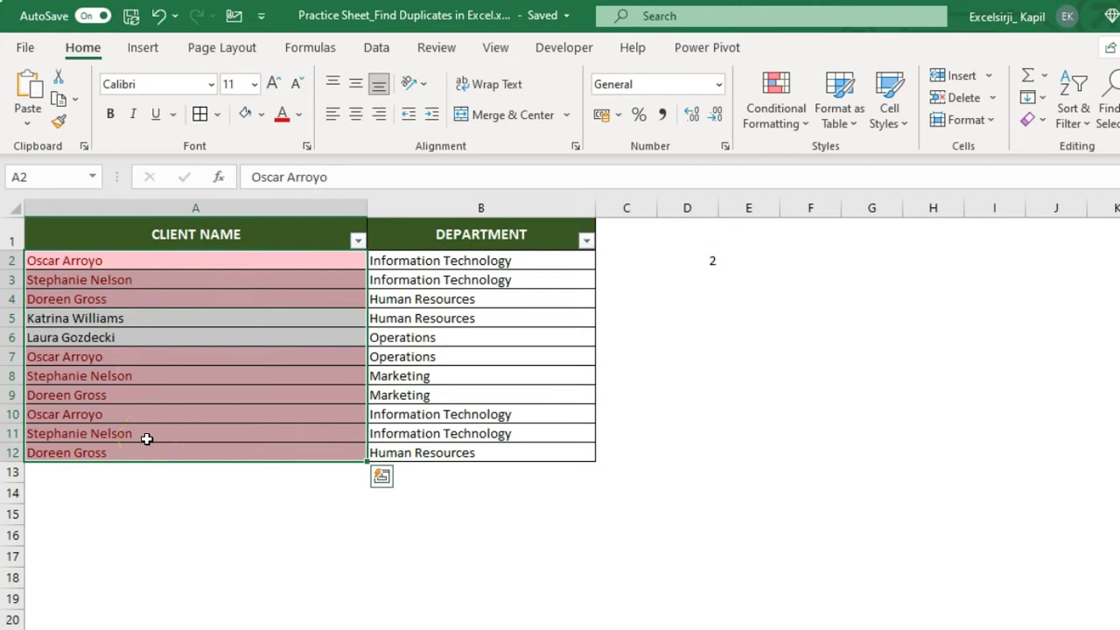
pyautogui.hotkey('ctrl', 'z')
pyautogui.click(555, 283)
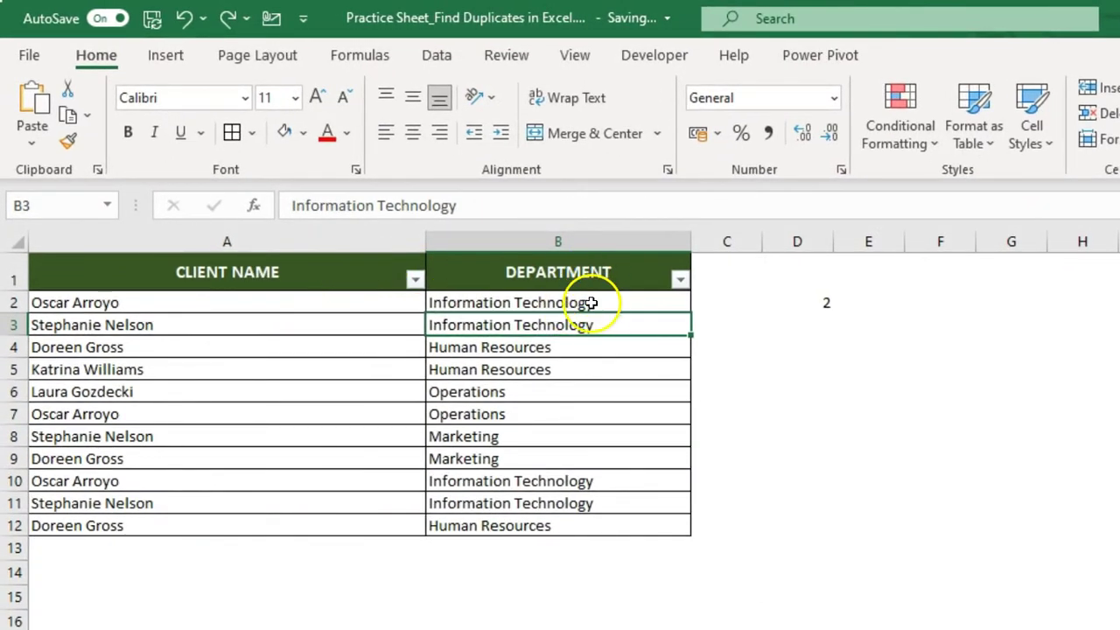
pyautogui.moveTo(312, 239); pyautogui.dragTo(456, 243)
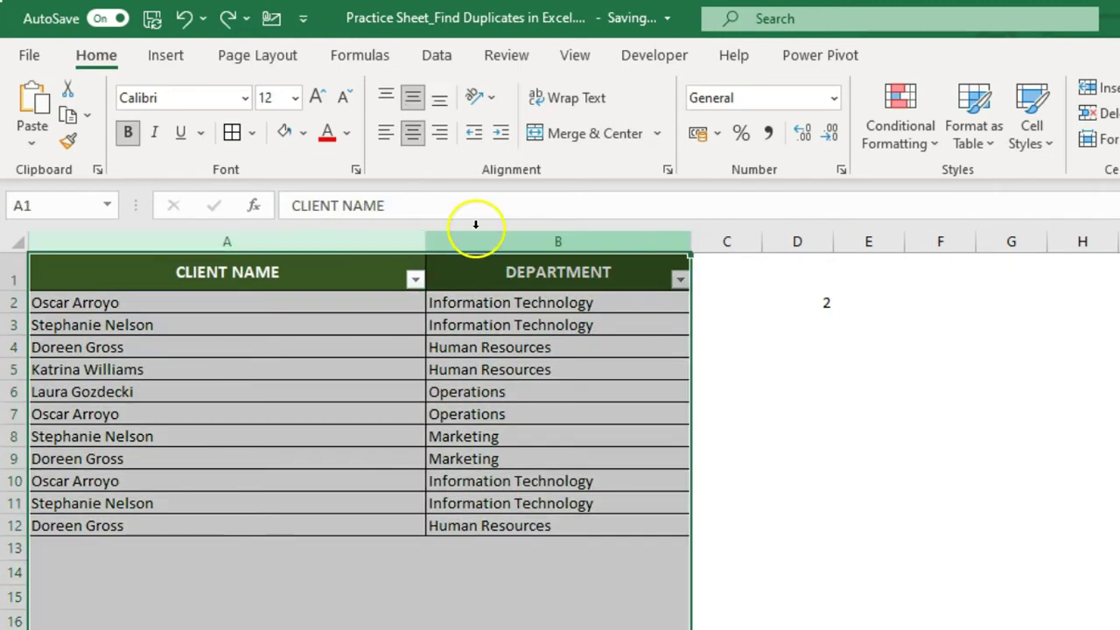
# Replace D2's formula with a COUNTIFS using range $A:$A and client criterion $A2
pyautogui.click(813, 302)
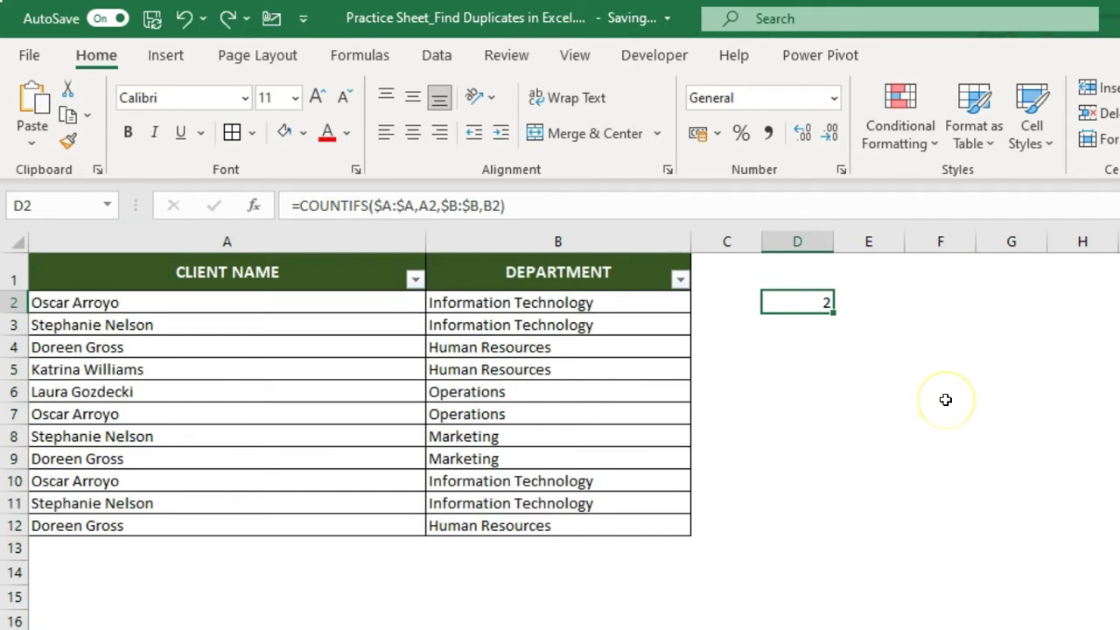
pyautogui.press('Delete')
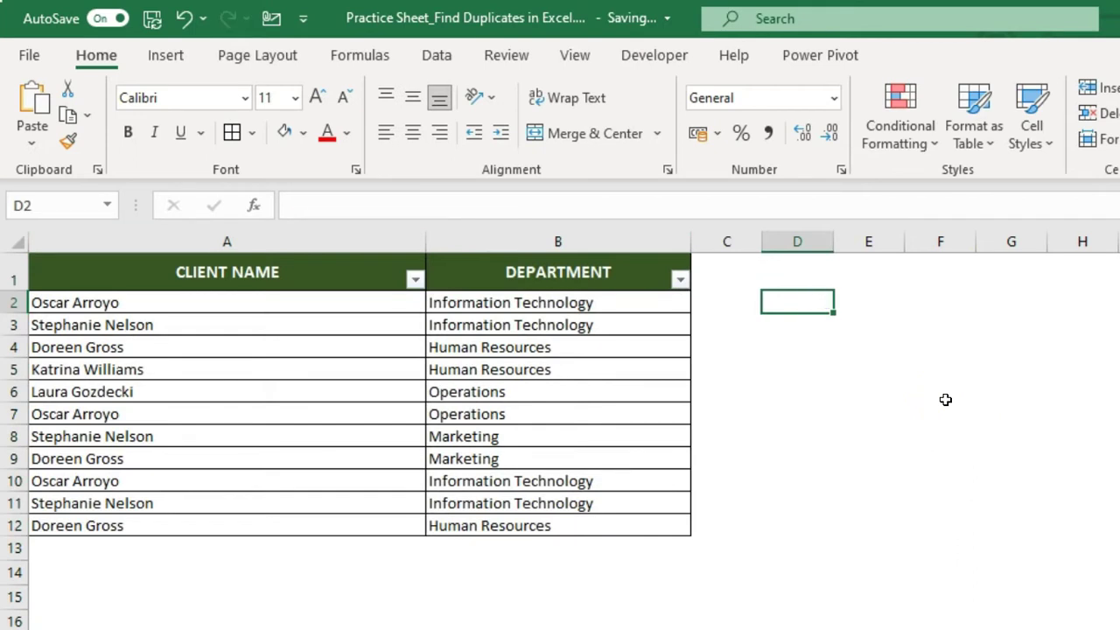
pyautogui.write('=co')
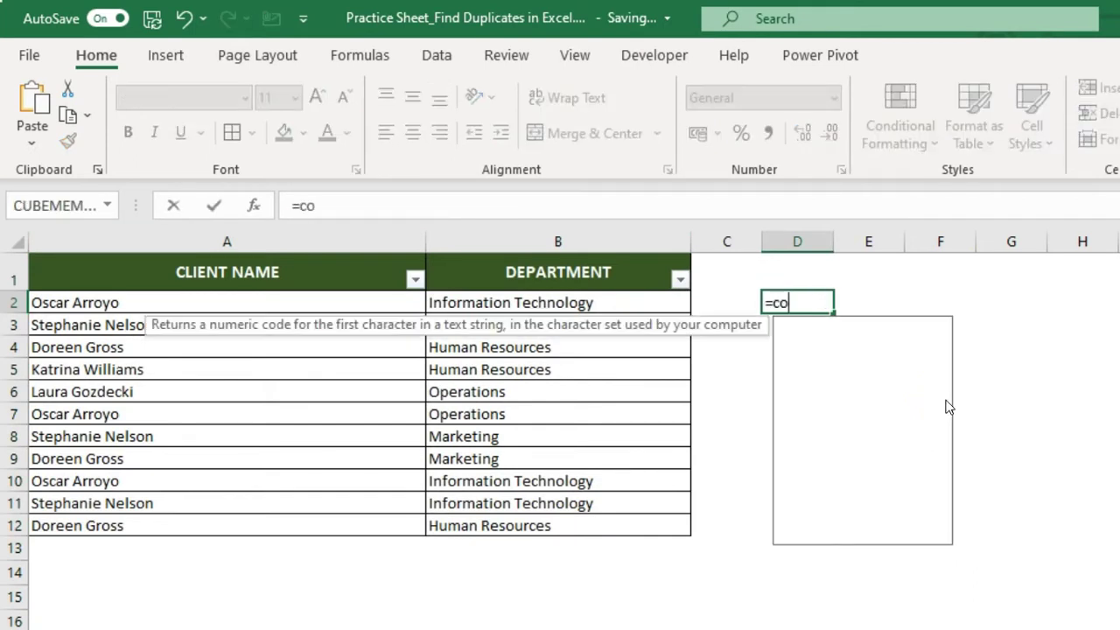
pyautogui.write('untifs(')
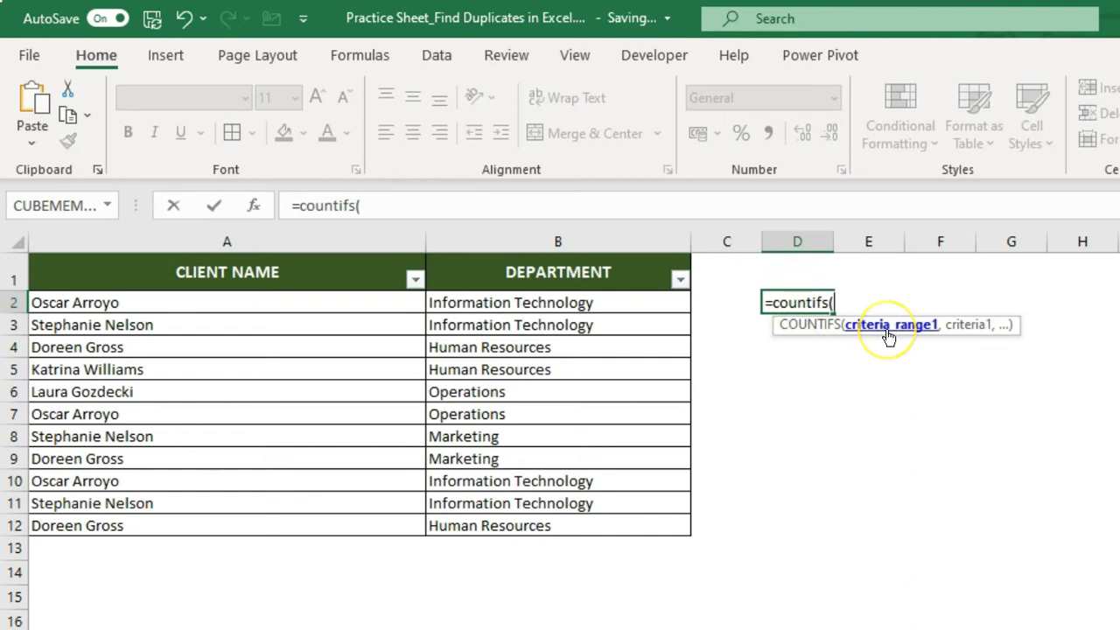
pyautogui.click(231, 241)
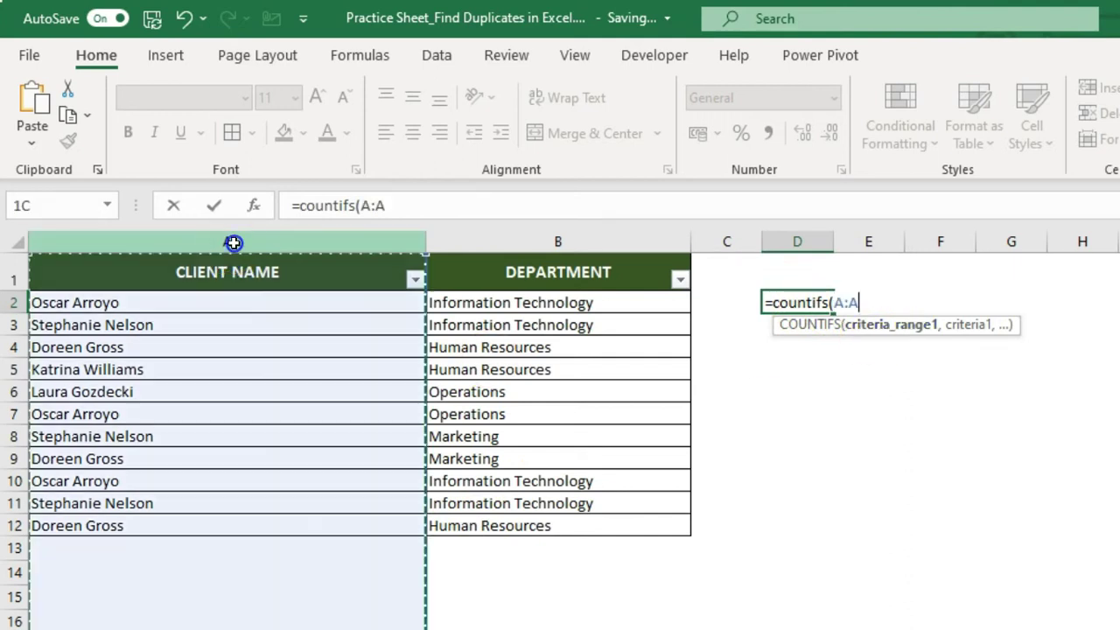
pyautogui.press('F4')
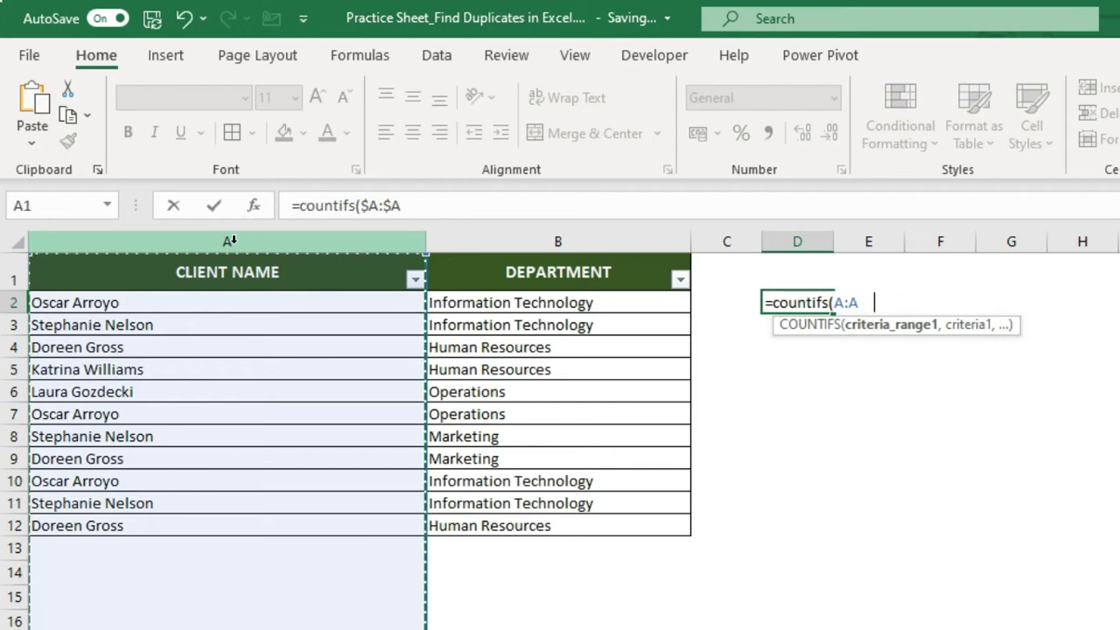
pyautogui.write(',')
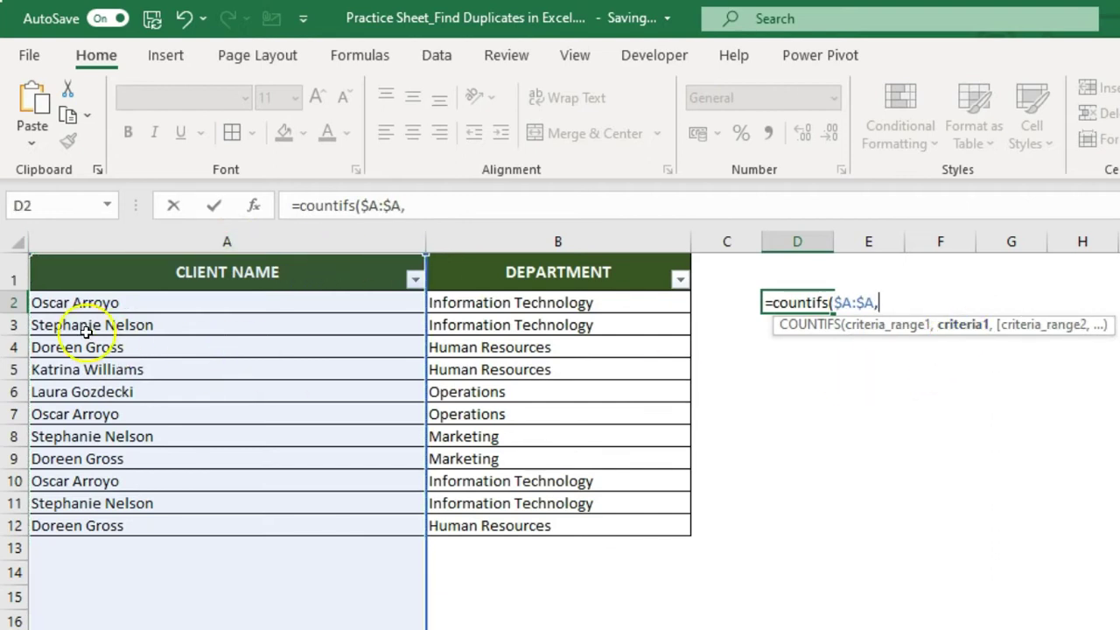
pyautogui.click(73, 306)
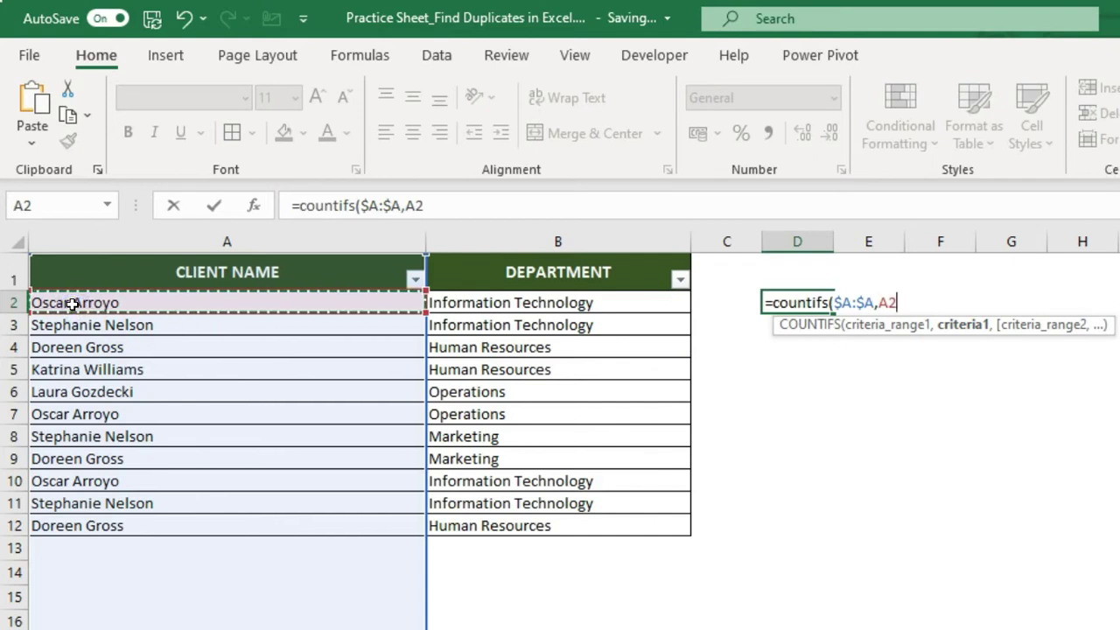
pyautogui.press('F4')
pyautogui.press('F4')
pyautogui.press('F4')
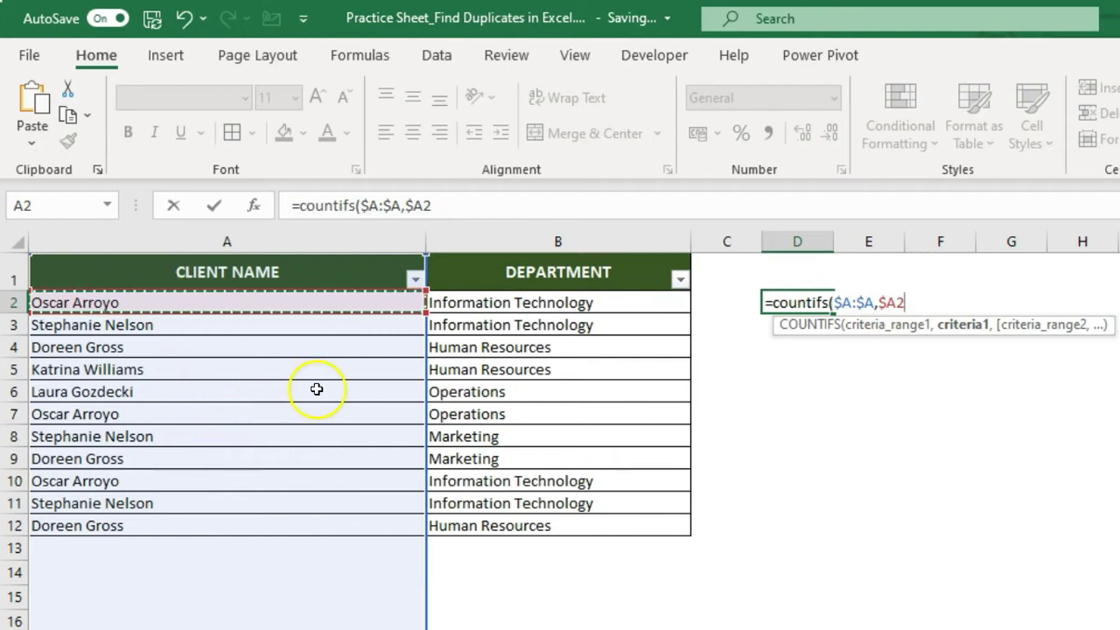
pyautogui.write(',')
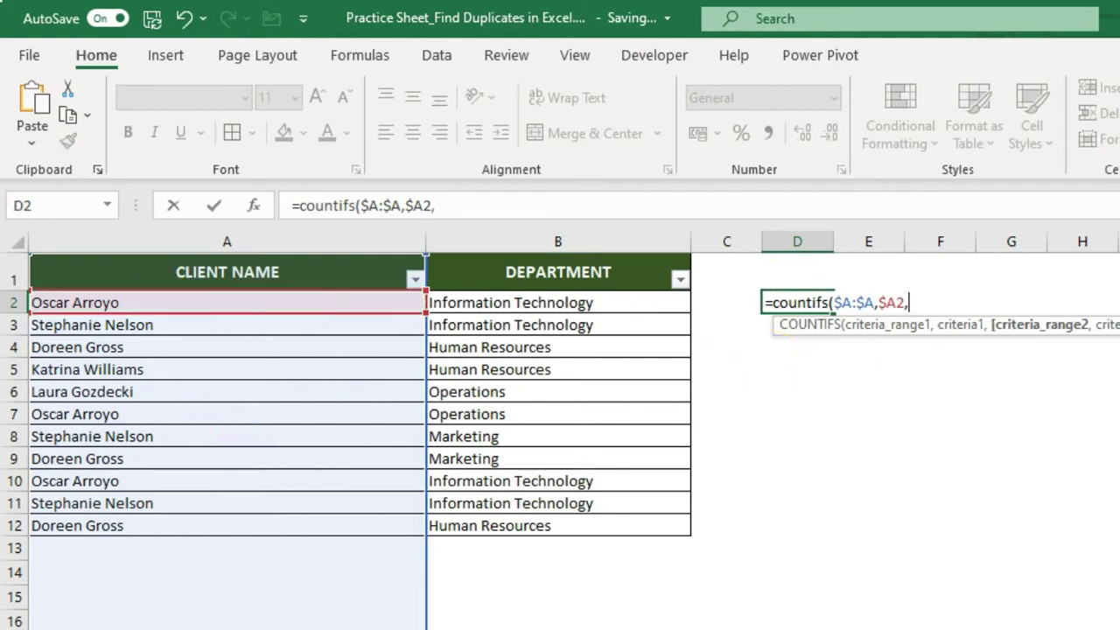
# Add range $B:$B and criterion $B2, committing =COUNTIFS($A:$A,$A2,$B:$B,$B2), which returns 2
pyautogui.click(586, 240)
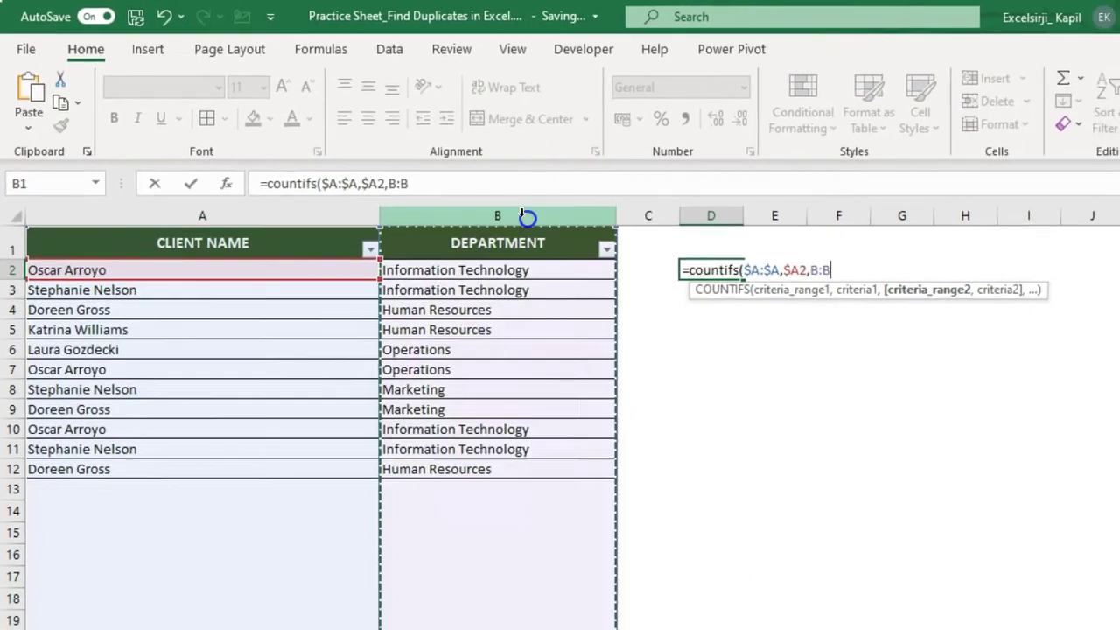
pyautogui.press('F4')
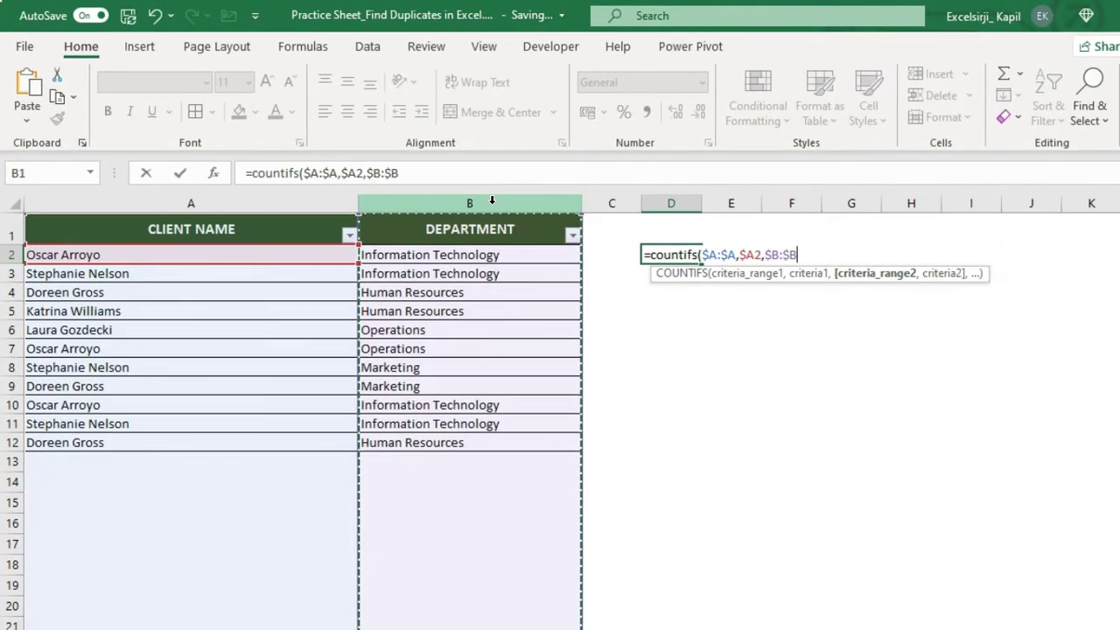
pyautogui.write(',')
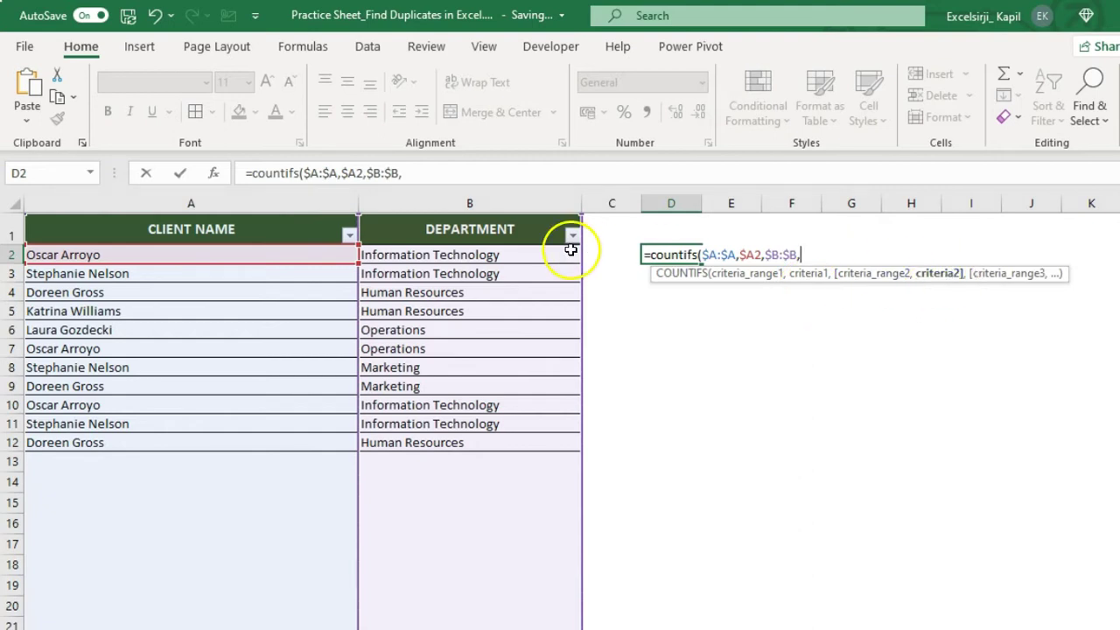
pyautogui.click(481, 255)
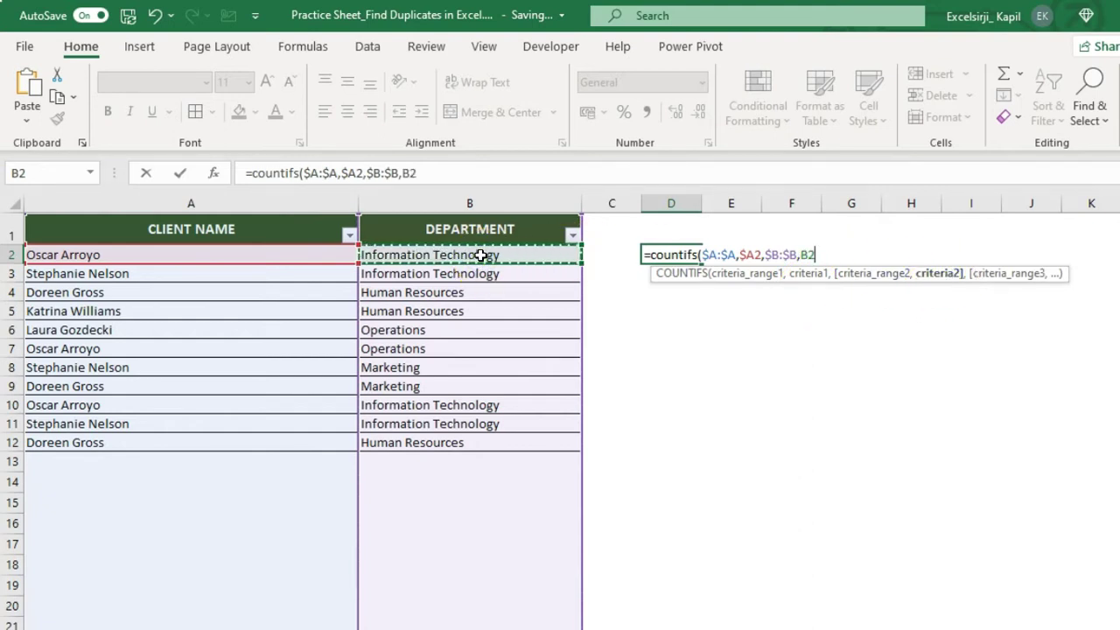
pyautogui.click(406, 172)
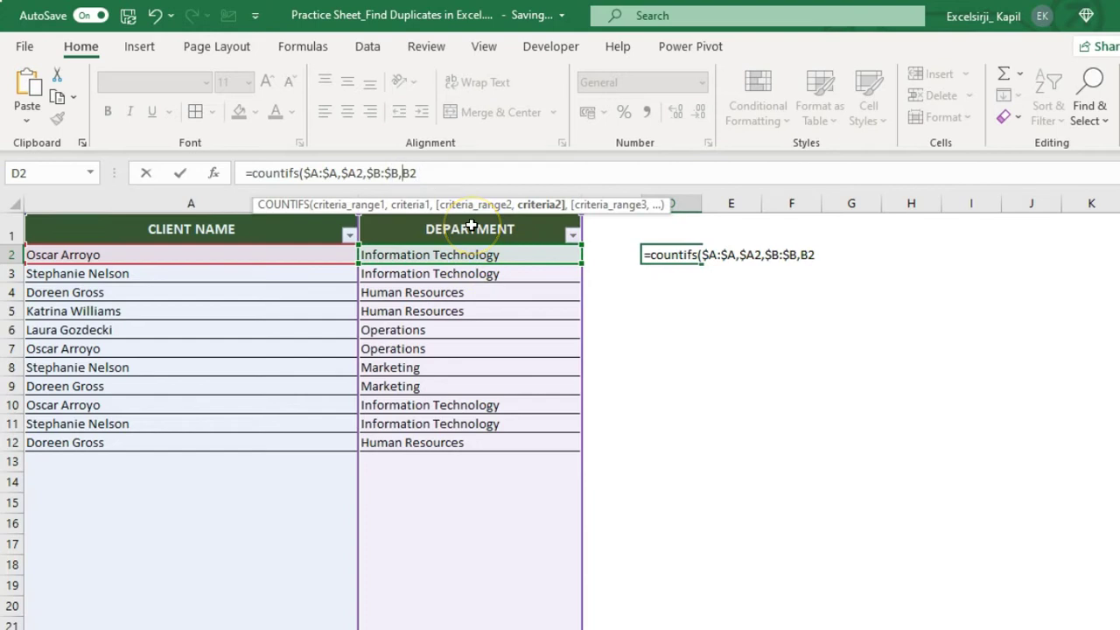
pyautogui.press('BackSpace')
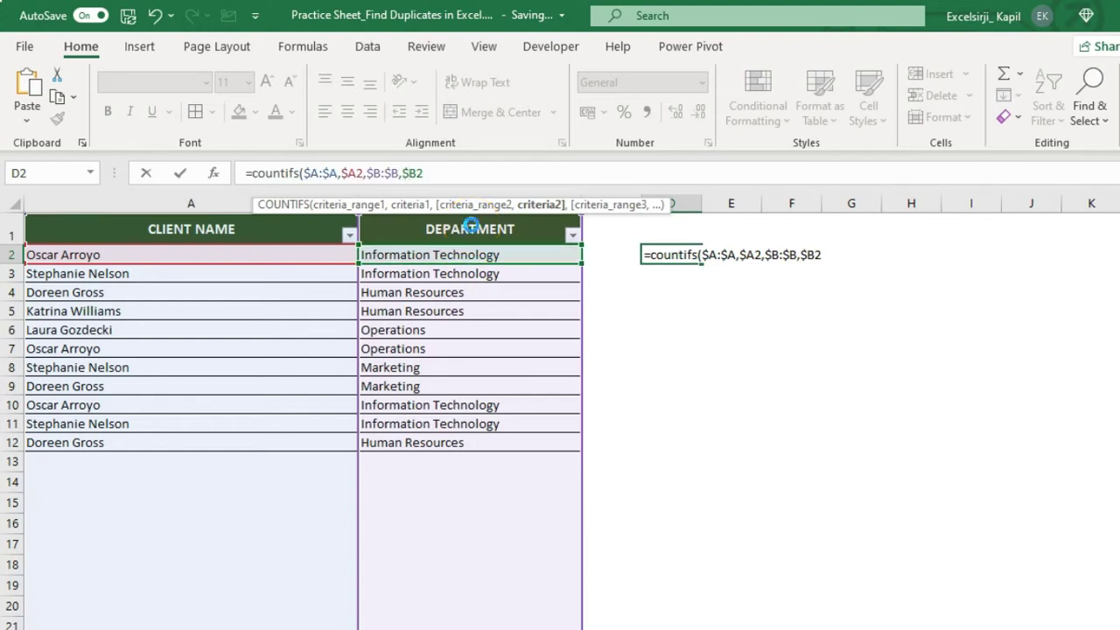
pyautogui.hotkey('ctrl', 'Return')
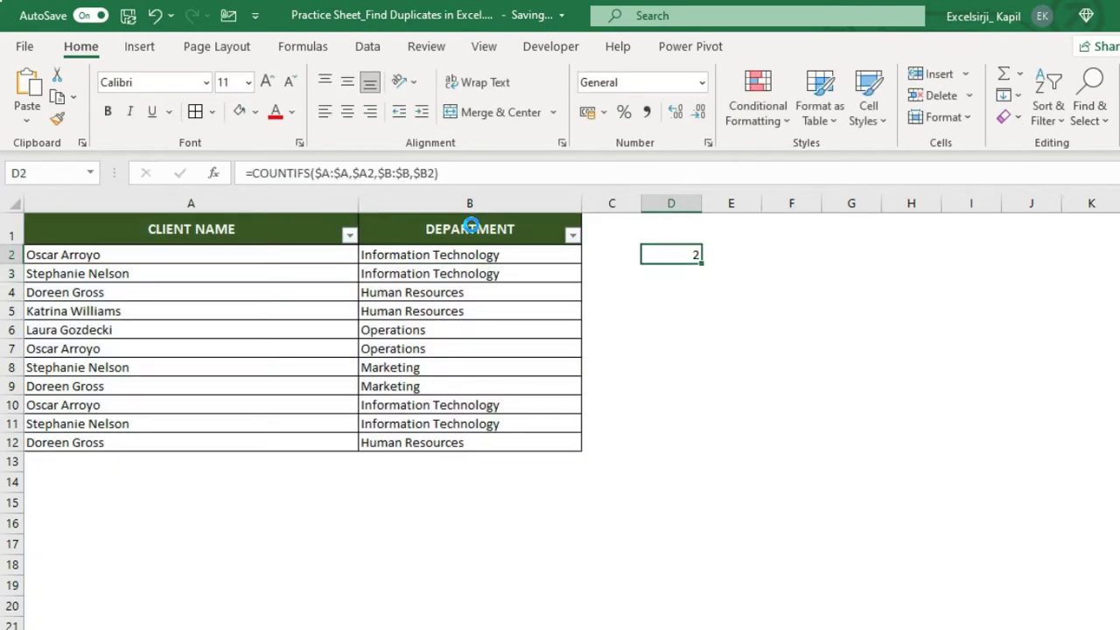
pyautogui.press('F2')
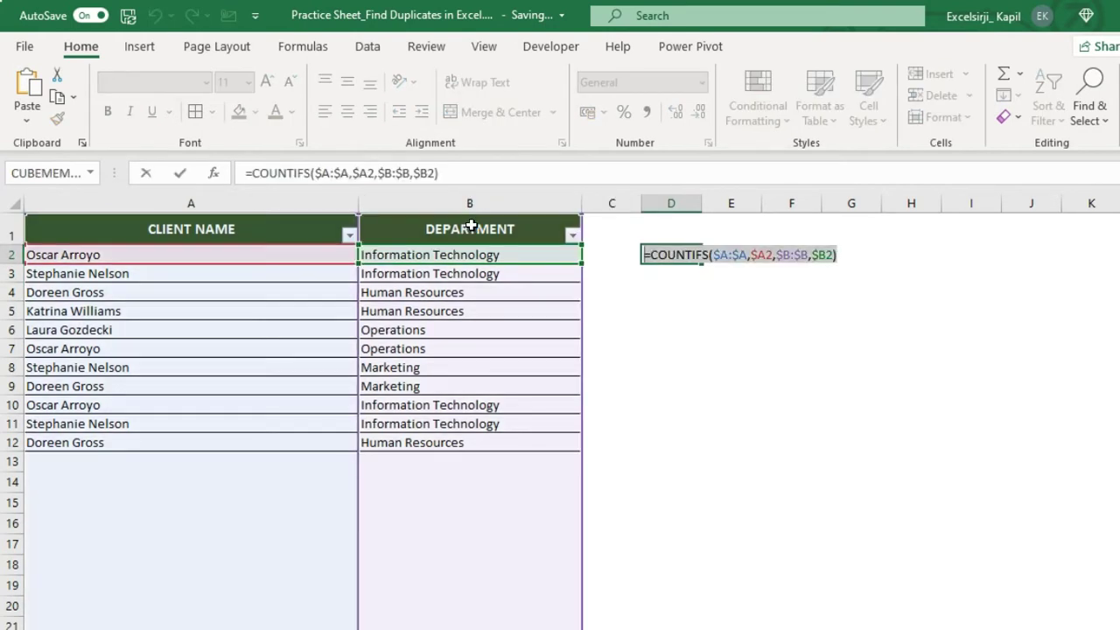
pyautogui.hotkey('ctrl', 'Return')
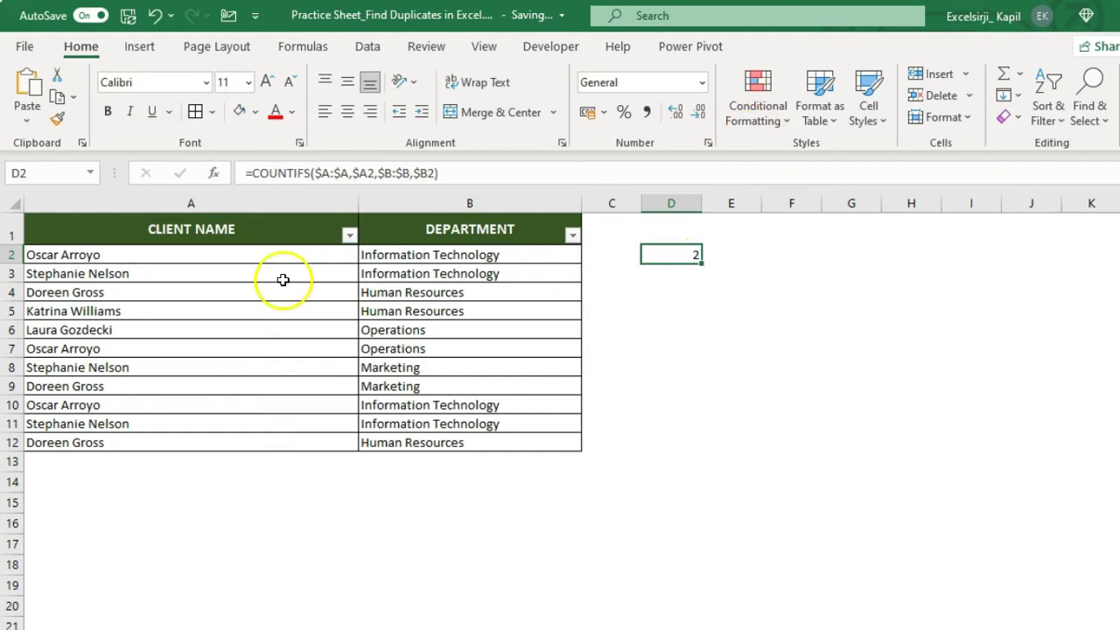
# Select A2:B12 and start a formula rule =COUNTIFS($A:$A,$A2,$B:$B,$B2)>1
pyautogui.click(286, 252)
pyautogui.moveTo(286, 253); pyautogui.dragTo(477, 434)
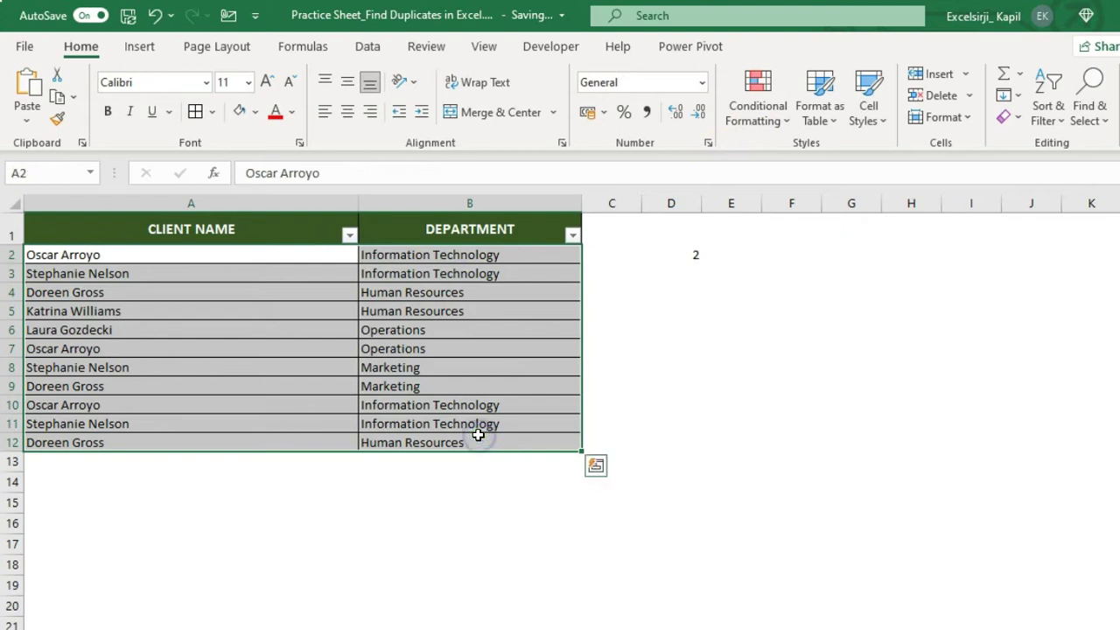
pyautogui.click(781, 123)
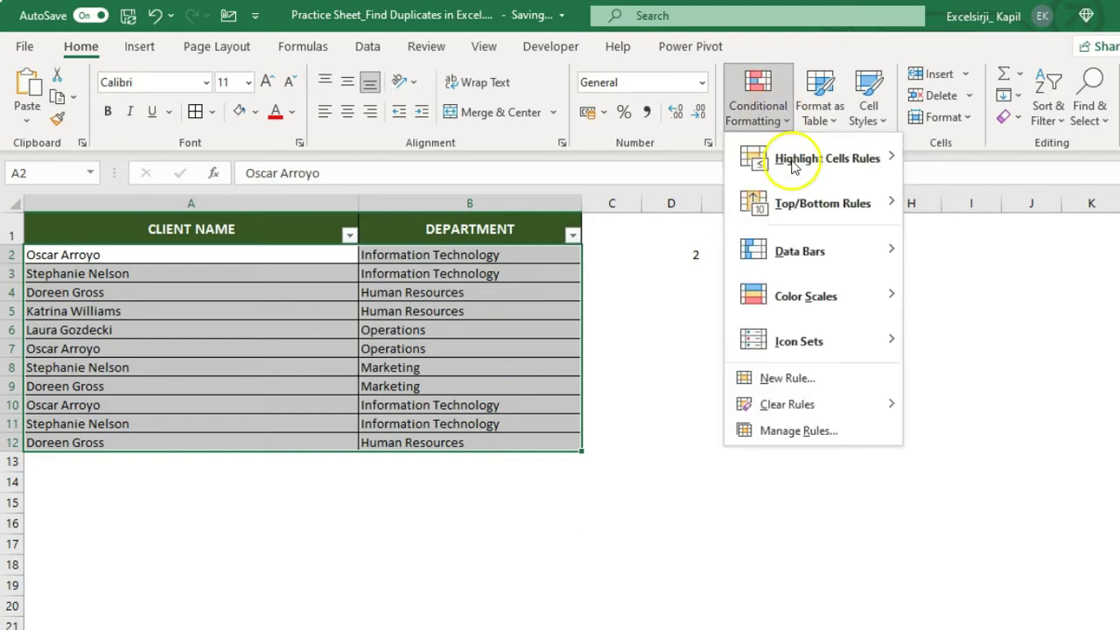
pyautogui.click(794, 378)
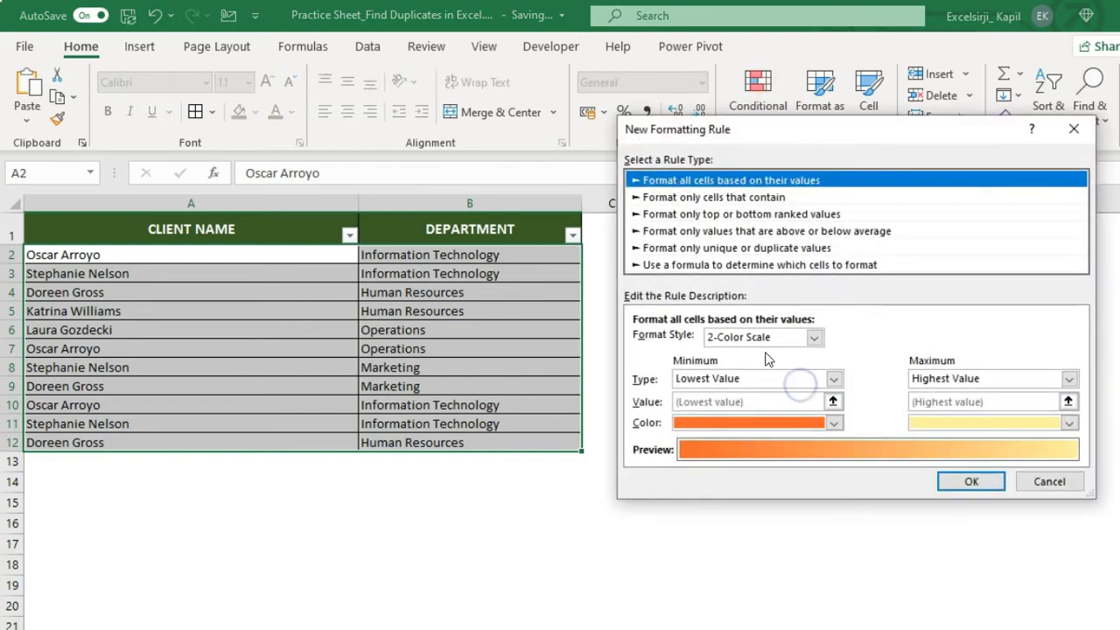
pyautogui.click(667, 265)
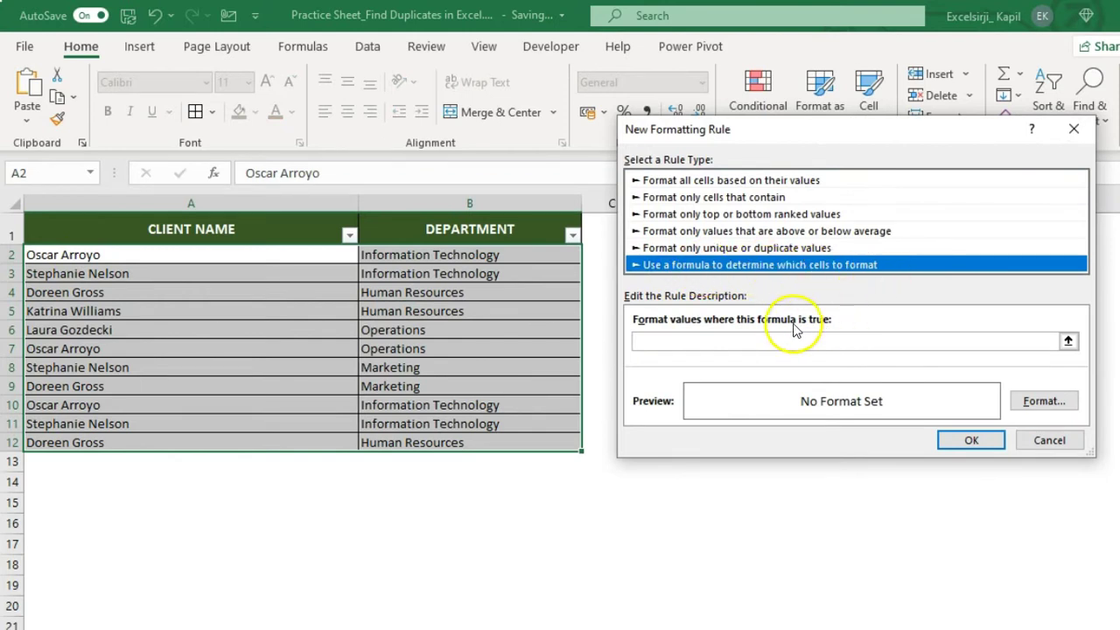
pyautogui.click(760, 340)
pyautogui.hotkey('ctrl', 'v')
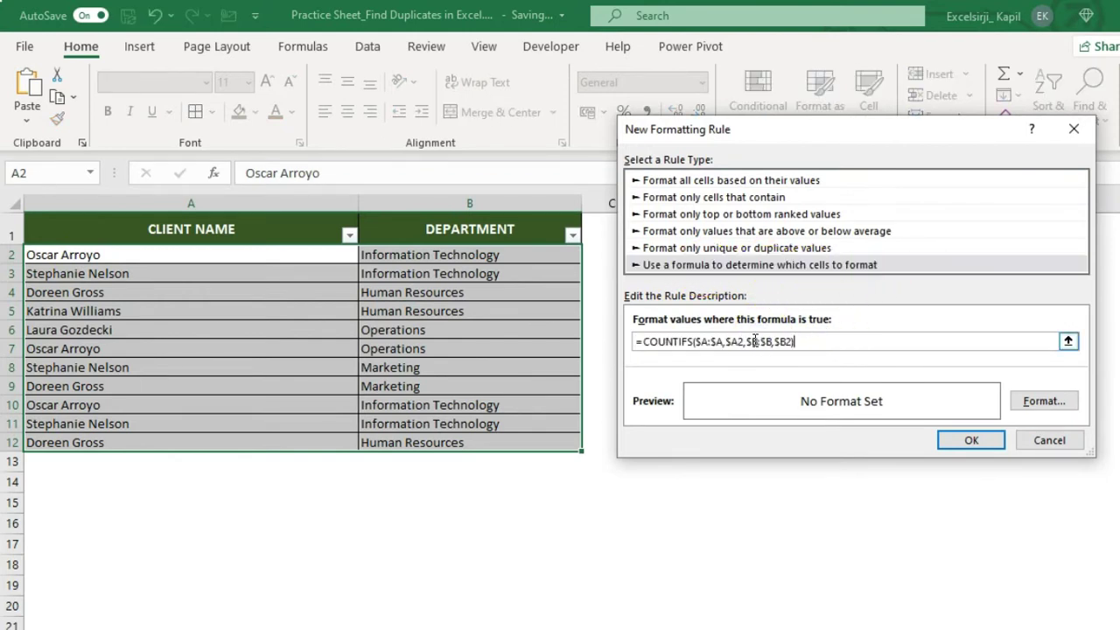
pyautogui.write('2)')
pyautogui.click(813, 342)
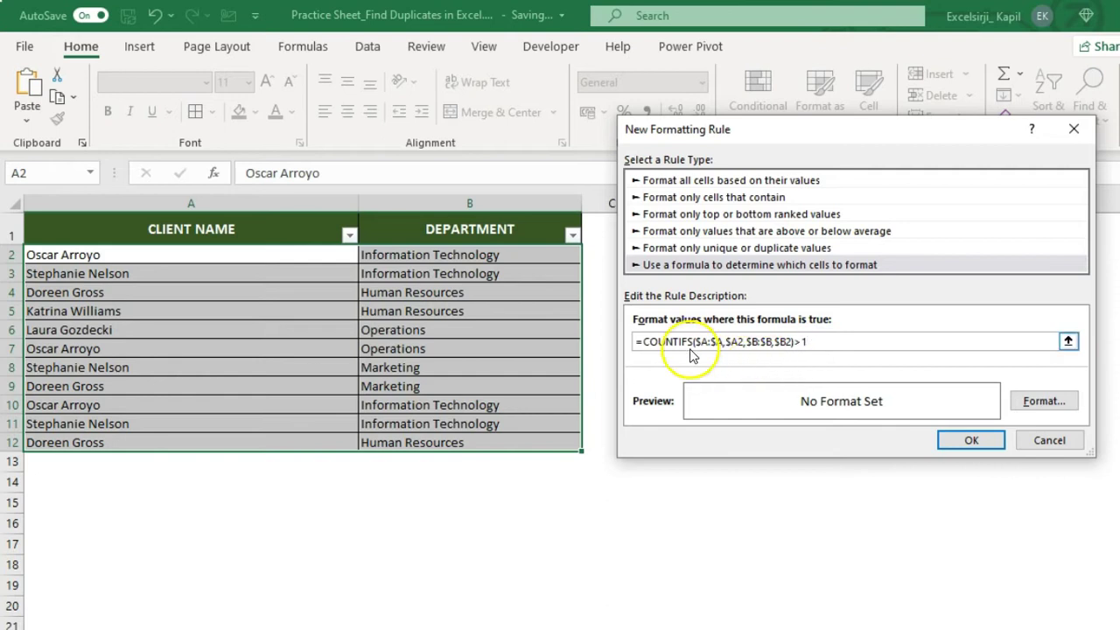
pyautogui.click(790, 341)
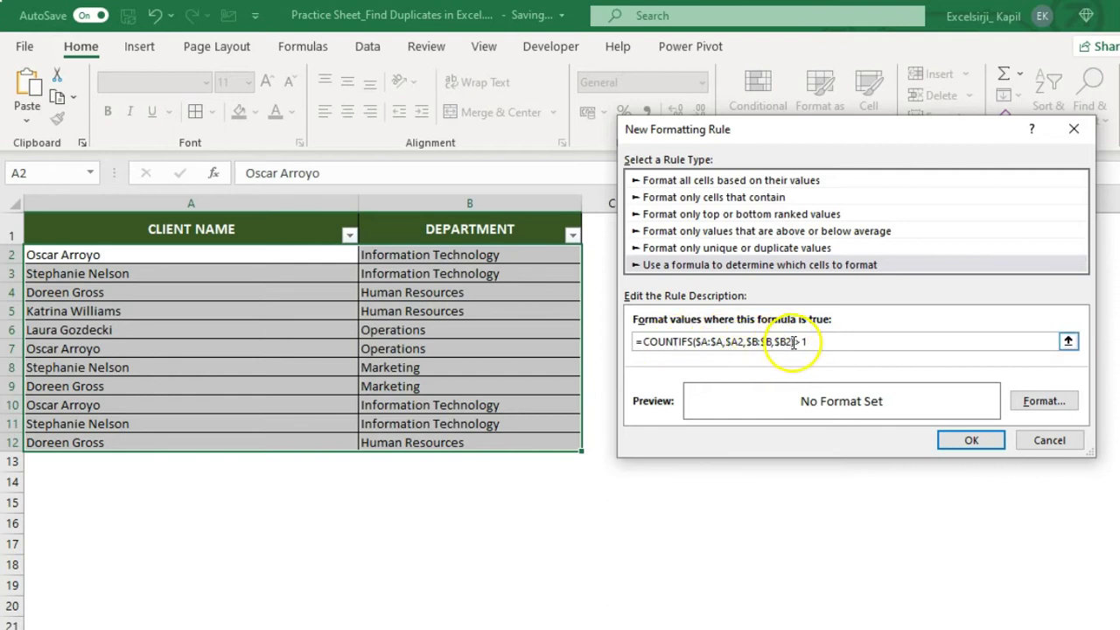
pyautogui.click(805, 344)
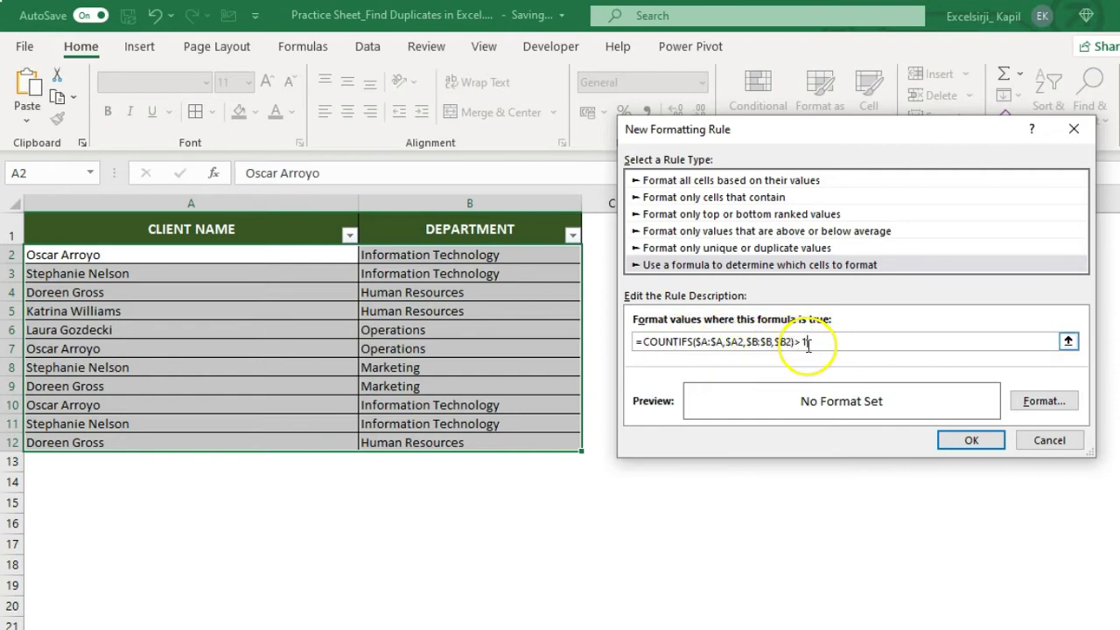
# Give the rule a light peach fill and apply it to the table
pyautogui.click(1043, 403)
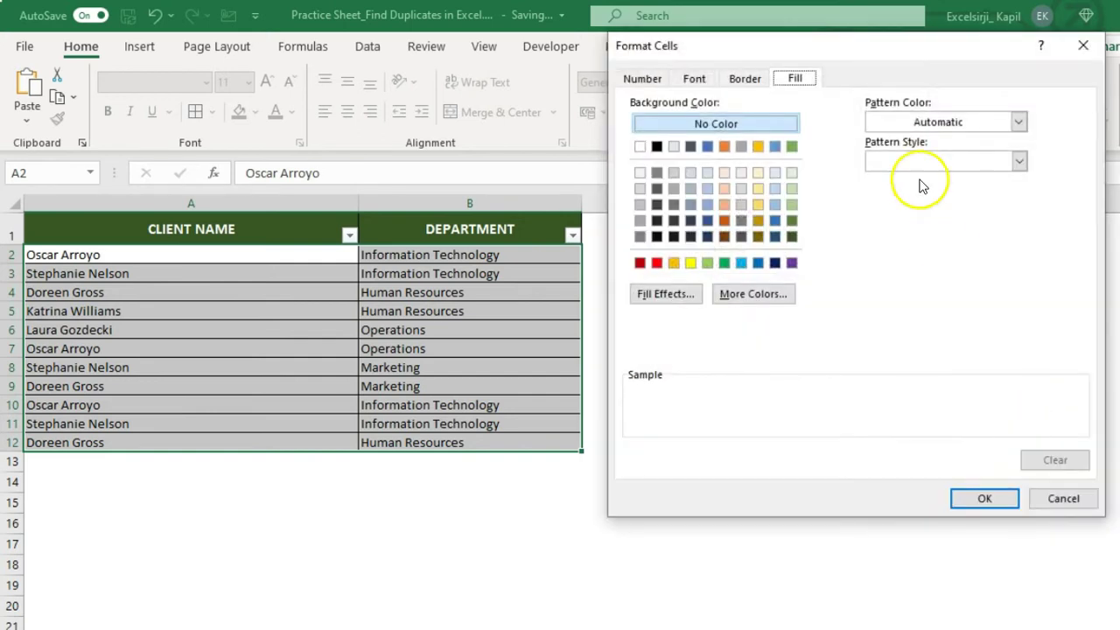
pyautogui.click(722, 190)
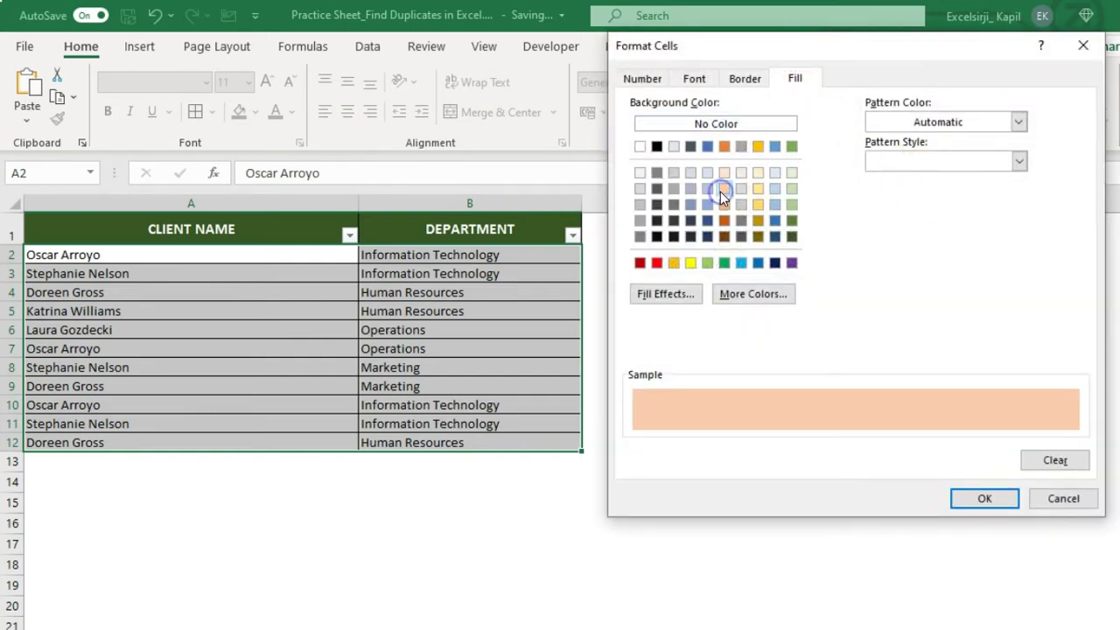
pyautogui.click(646, 79)
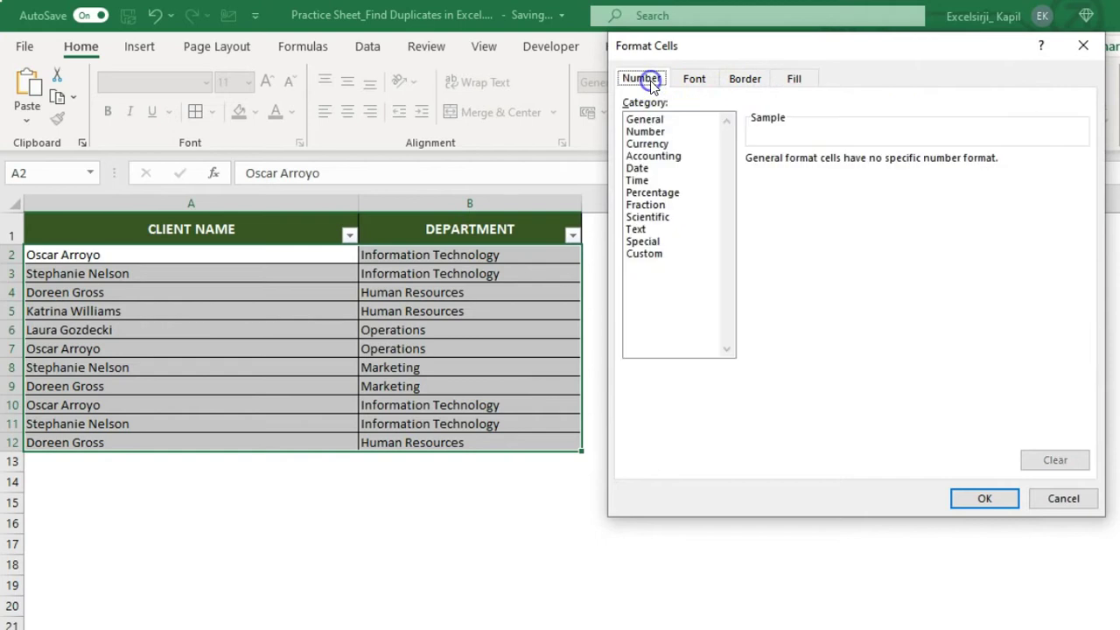
pyautogui.click(745, 79)
pyautogui.click(694, 79)
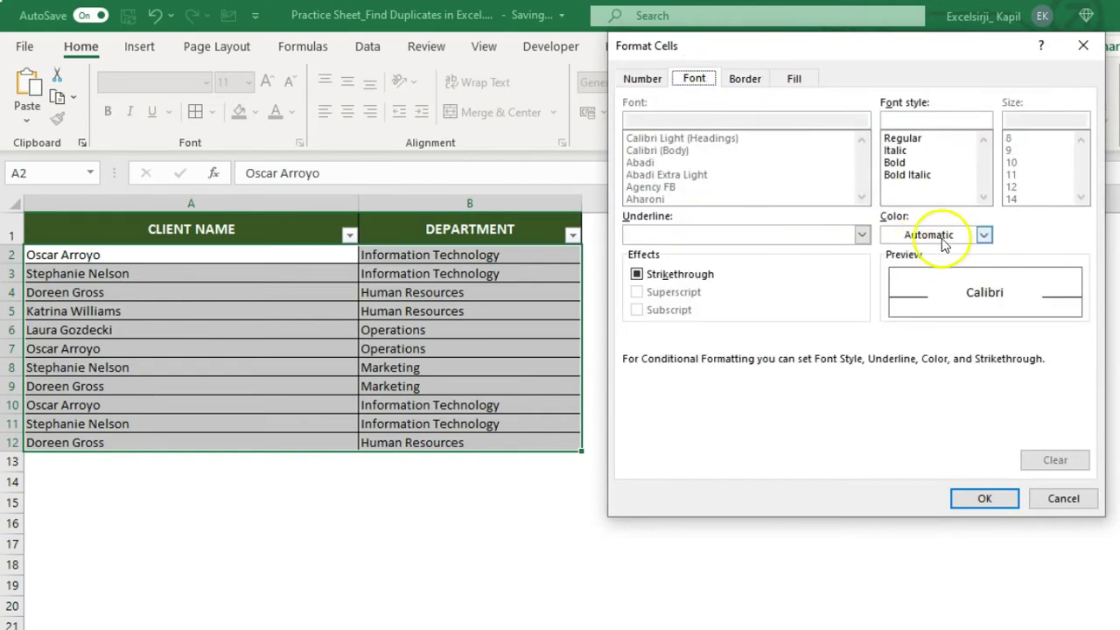
pyautogui.click(792, 80)
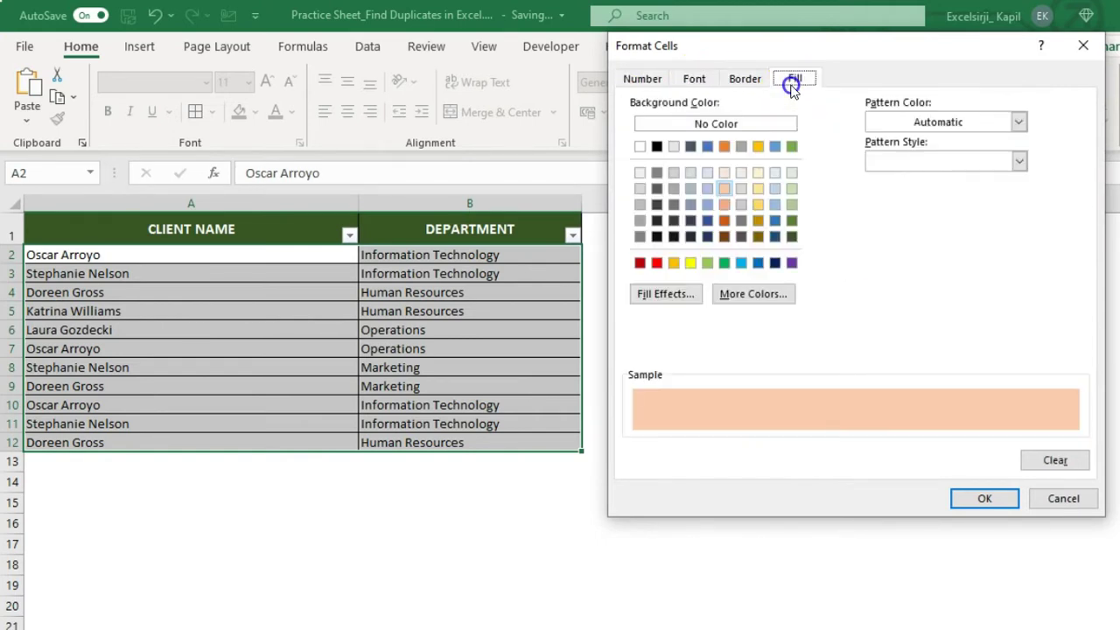
pyautogui.click(725, 189)
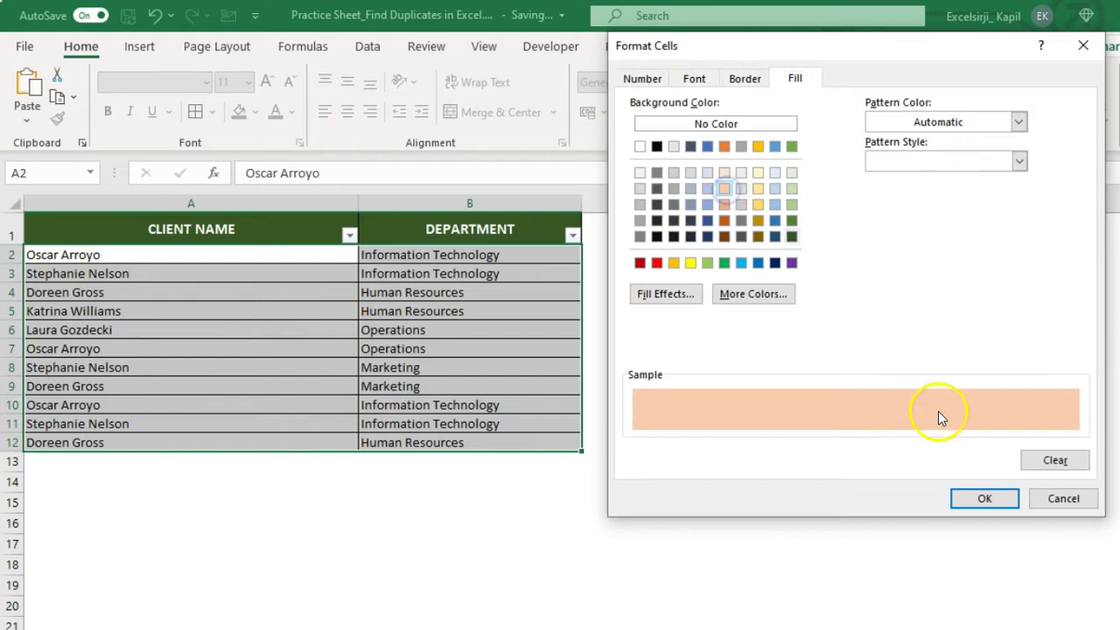
pyautogui.click(986, 498)
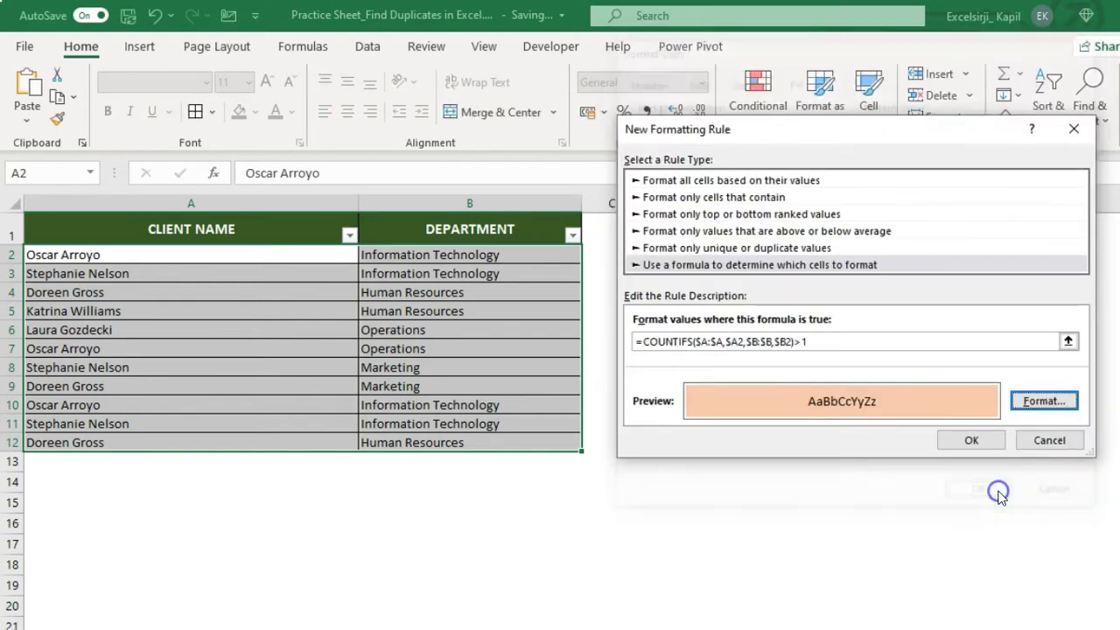
pyautogui.click(976, 436)
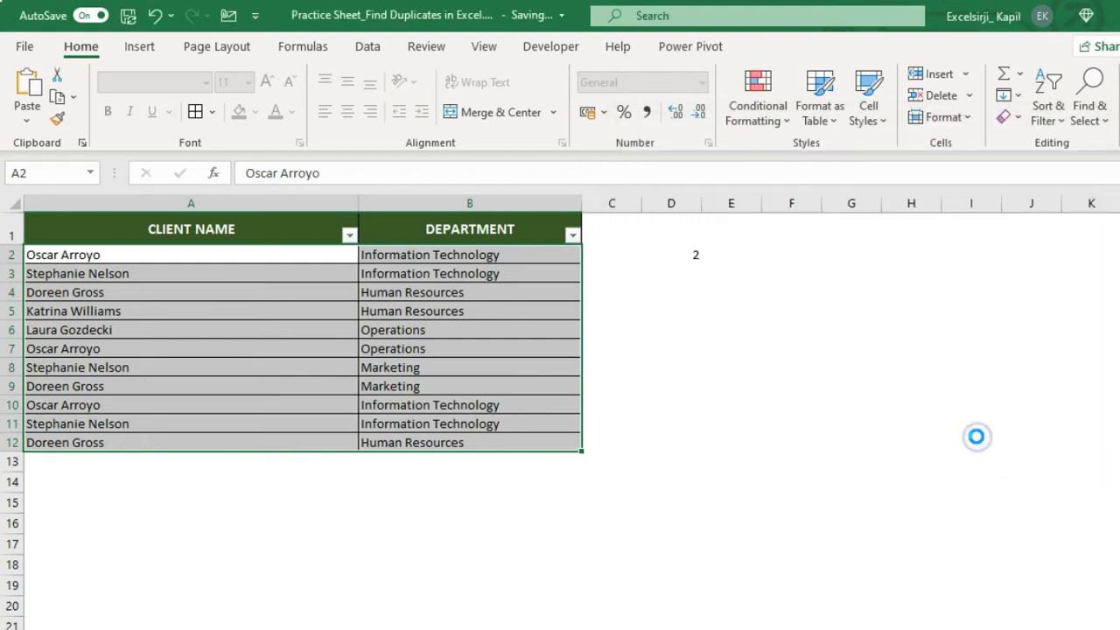
pyautogui.click(480, 367)
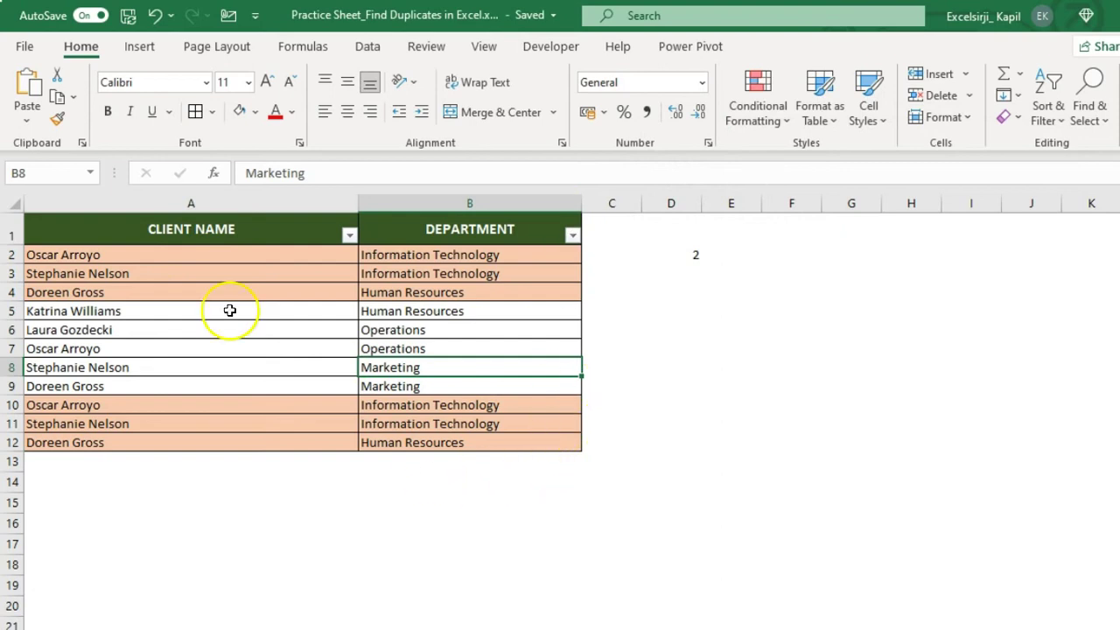
pyautogui.click(127, 252)
pyautogui.moveTo(127, 251); pyautogui.dragTo(336, 263)
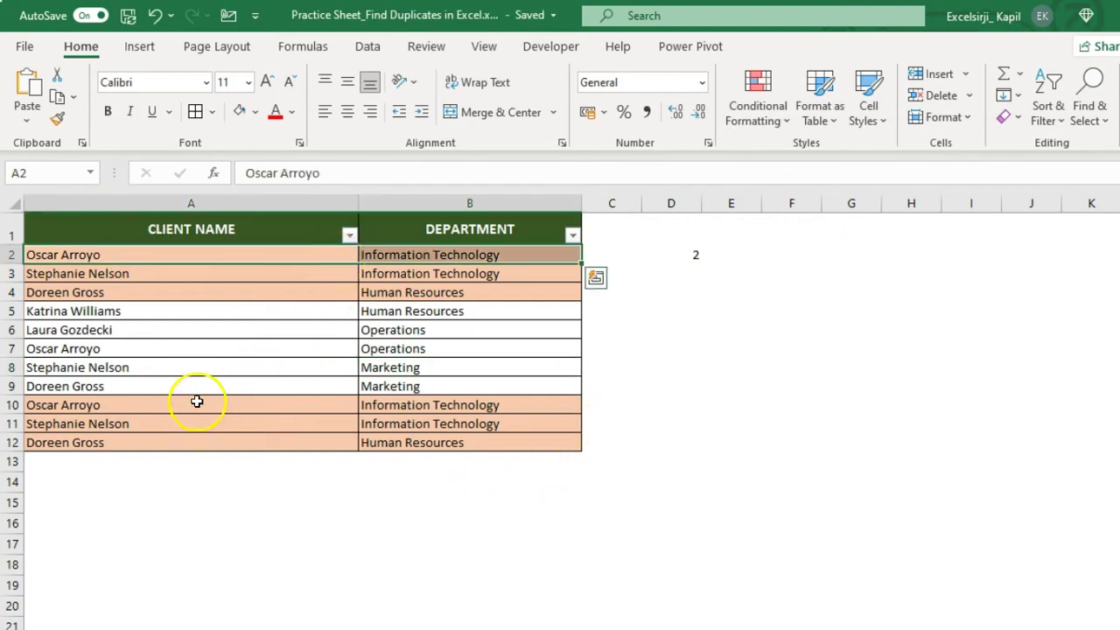
pyautogui.moveTo(197, 401); pyautogui.dragTo(420, 404)
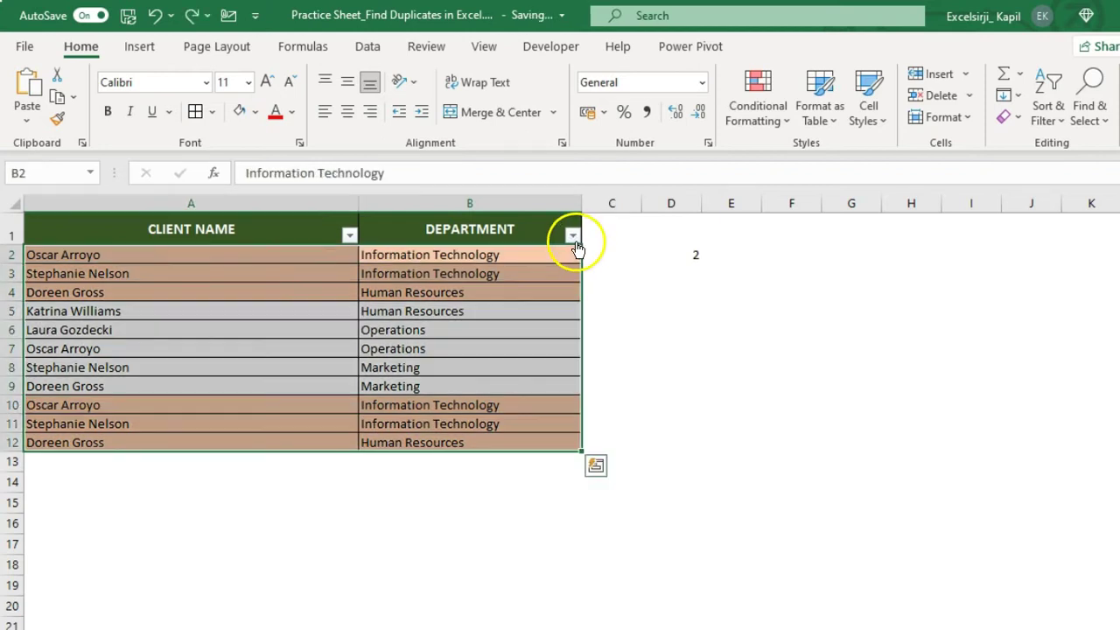
pyautogui.click(572, 234)
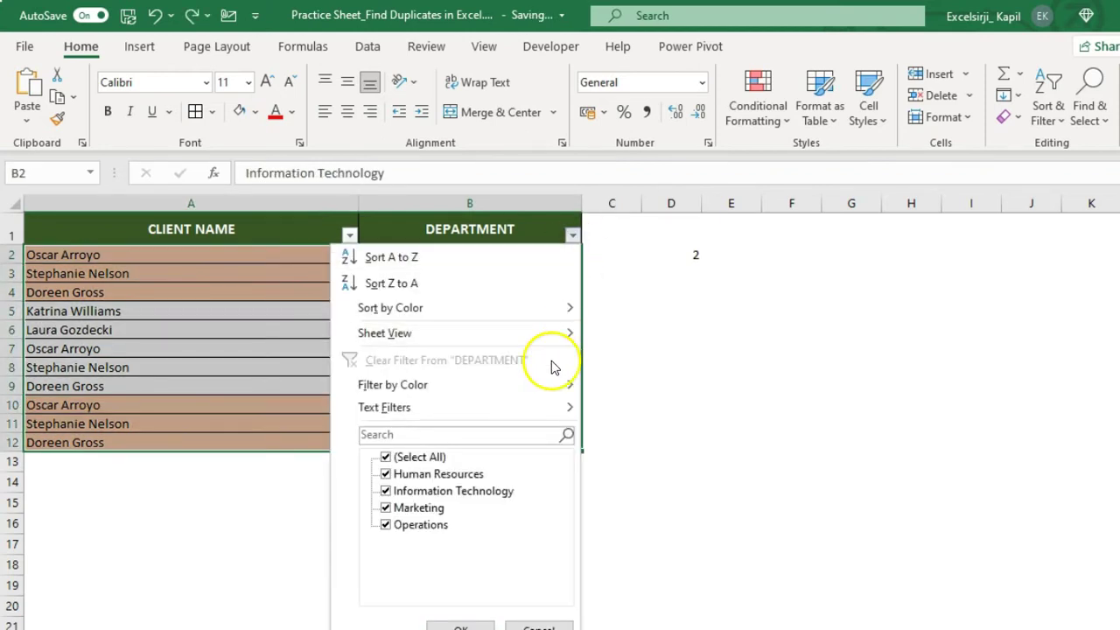
pyautogui.moveTo(525, 384)
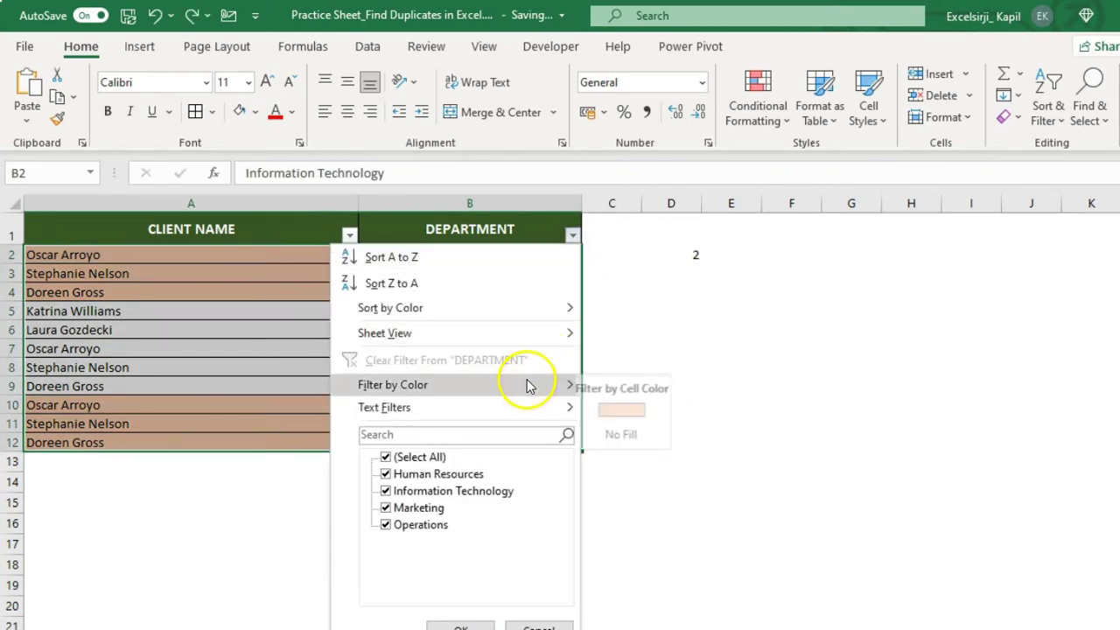
pyautogui.click(635, 410)
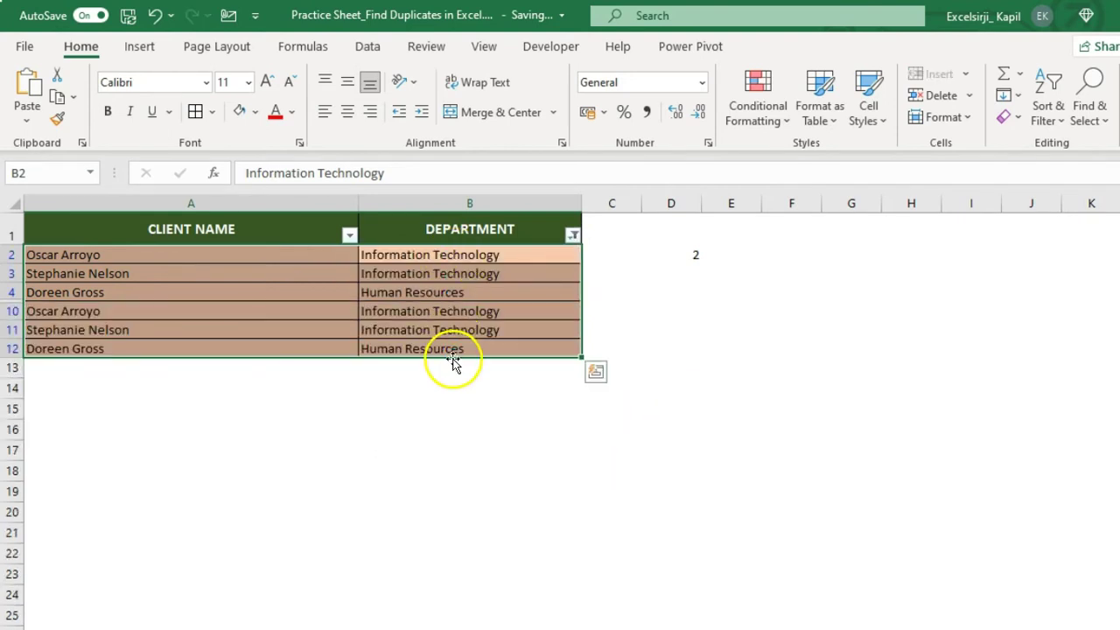
pyautogui.hotkey('ctrl', 'z')
pyautogui.hotkey('ctrl', 'z')
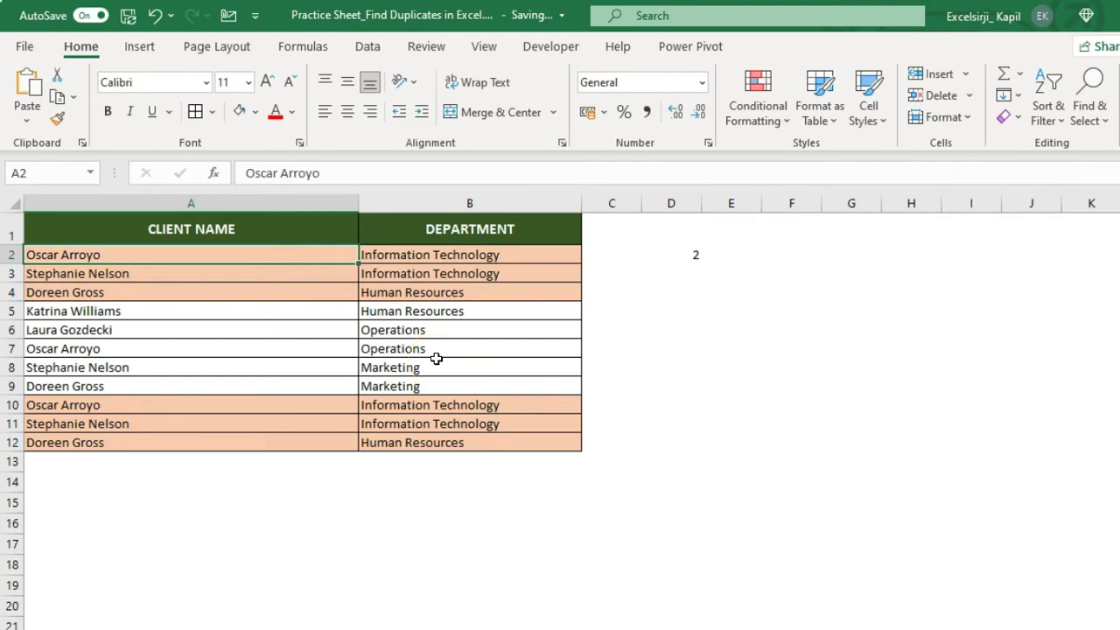
pyautogui.hotkey('shift', 'Right')
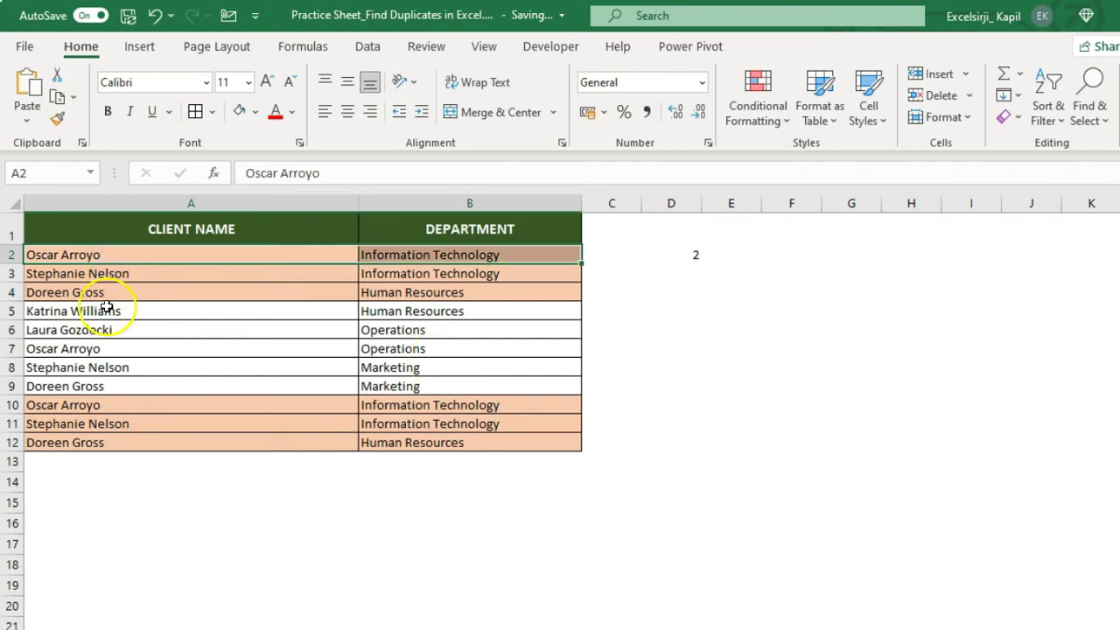
pyautogui.click(165, 292)
pyautogui.moveTo(123, 254); pyautogui.dragTo(418, 250)
pyautogui.click(278, 365)
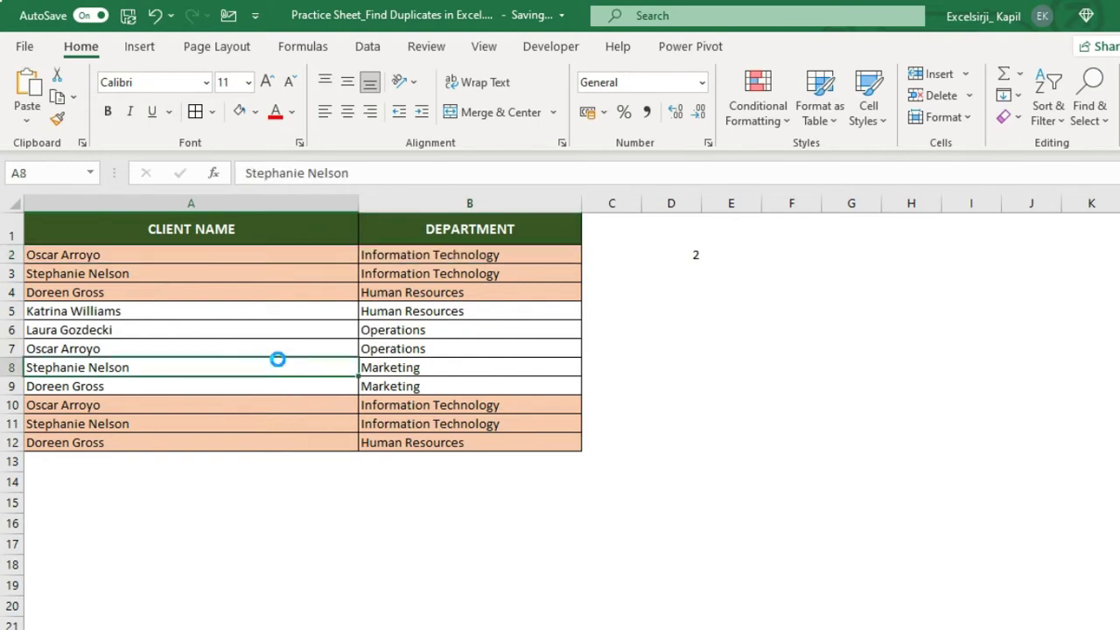
pyautogui.click(760, 109)
# Delete the worksheet's COUNTIFS duplicate rule in the Conditional Formatting Rules Manager
pyautogui.click(812, 437)
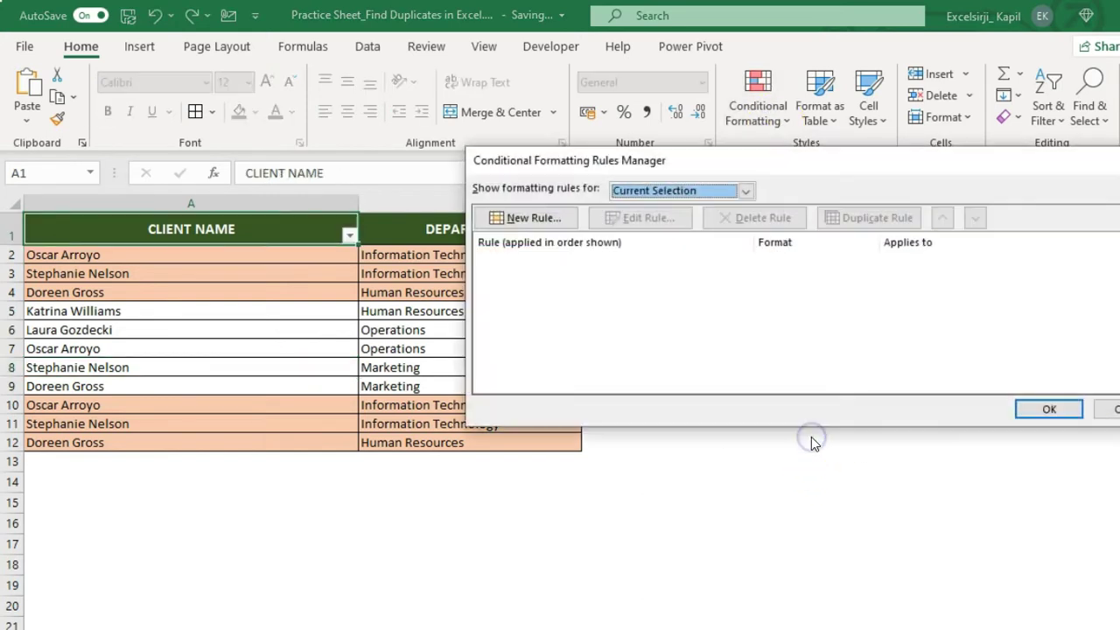
pyautogui.click(673, 192)
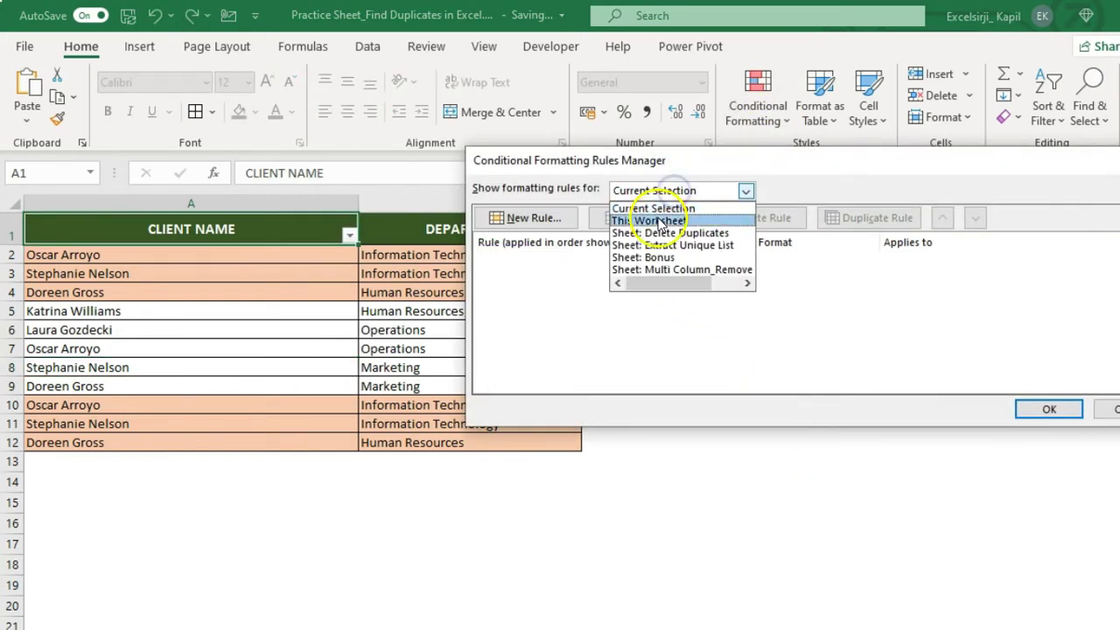
pyautogui.click(649, 221)
pyautogui.click(639, 274)
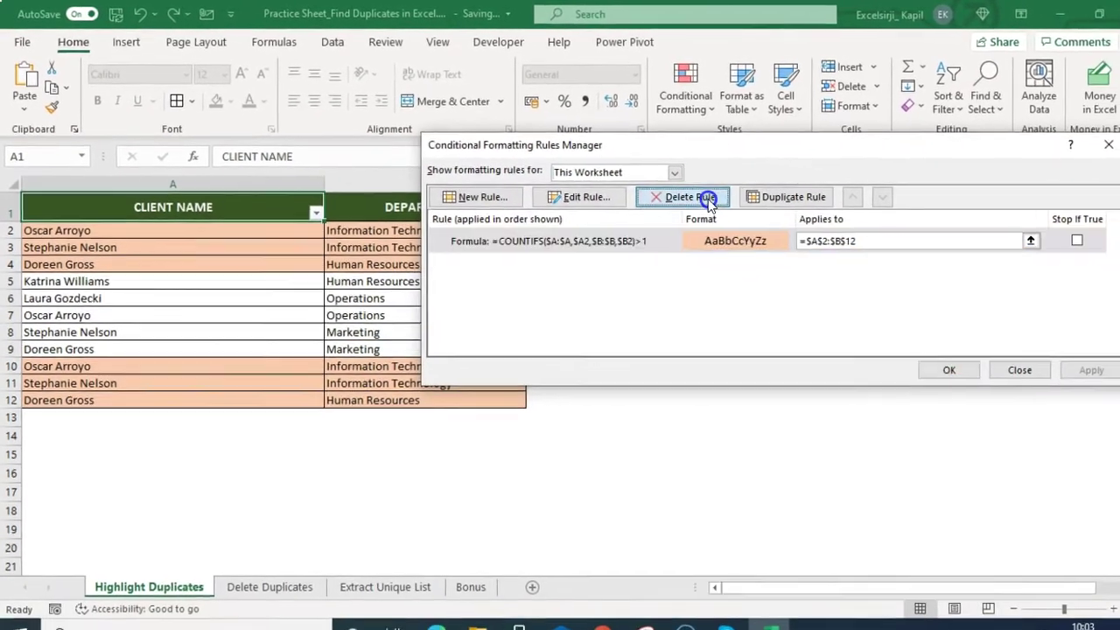
pyautogui.click(751, 216)
pyautogui.click(1054, 361)
pyautogui.click(918, 358)
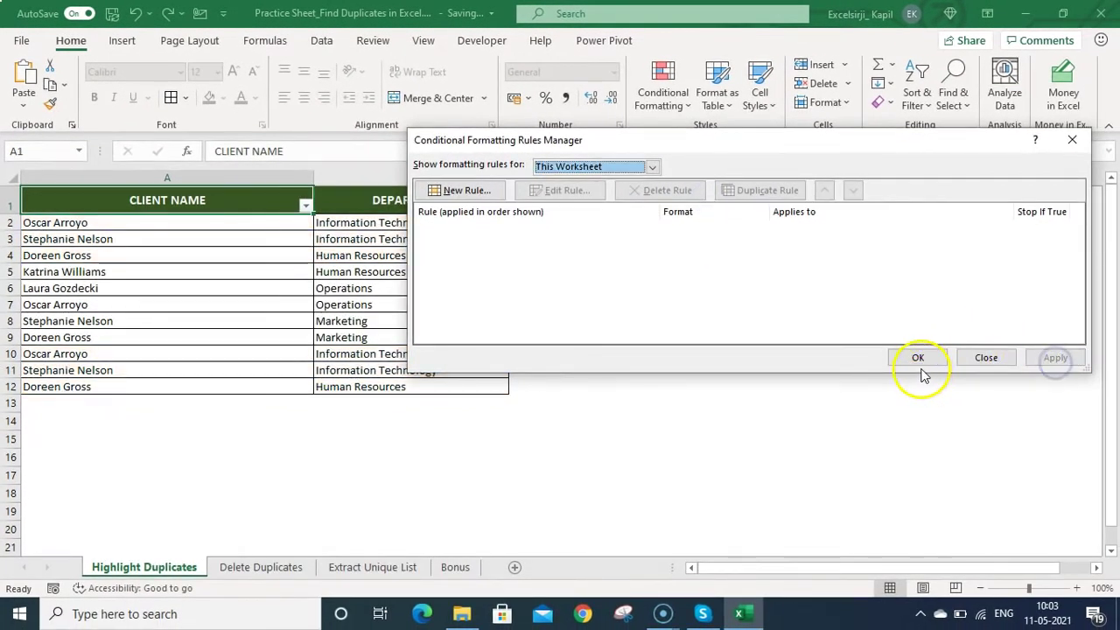
# Clear the helper count in D2 and move to C2
pyautogui.click(585, 221)
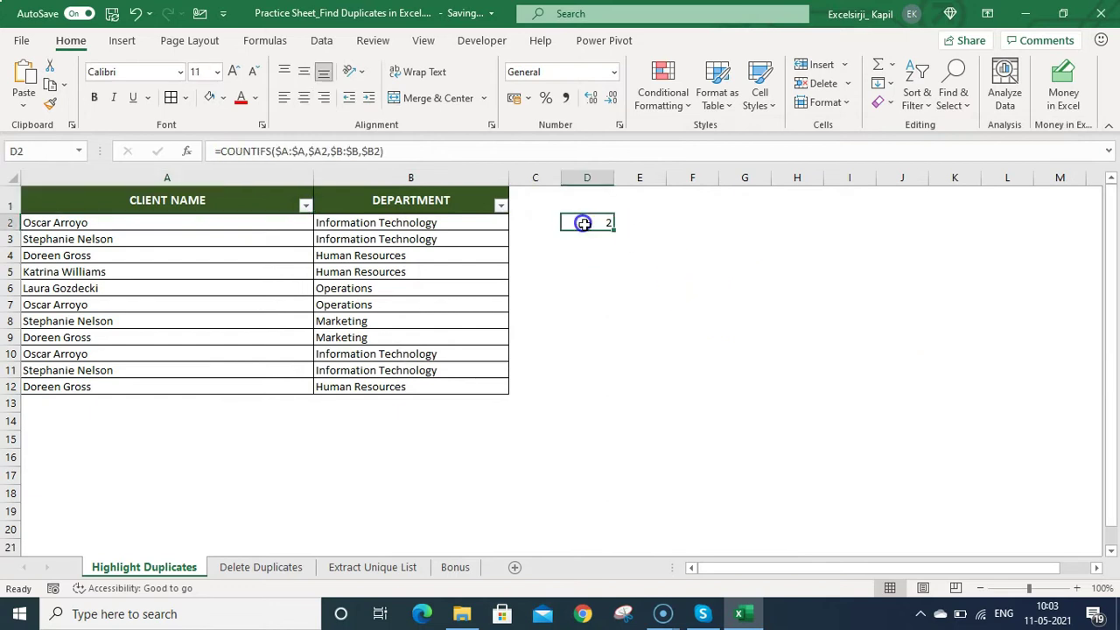
pyautogui.press('Delete')
pyautogui.press('Left')
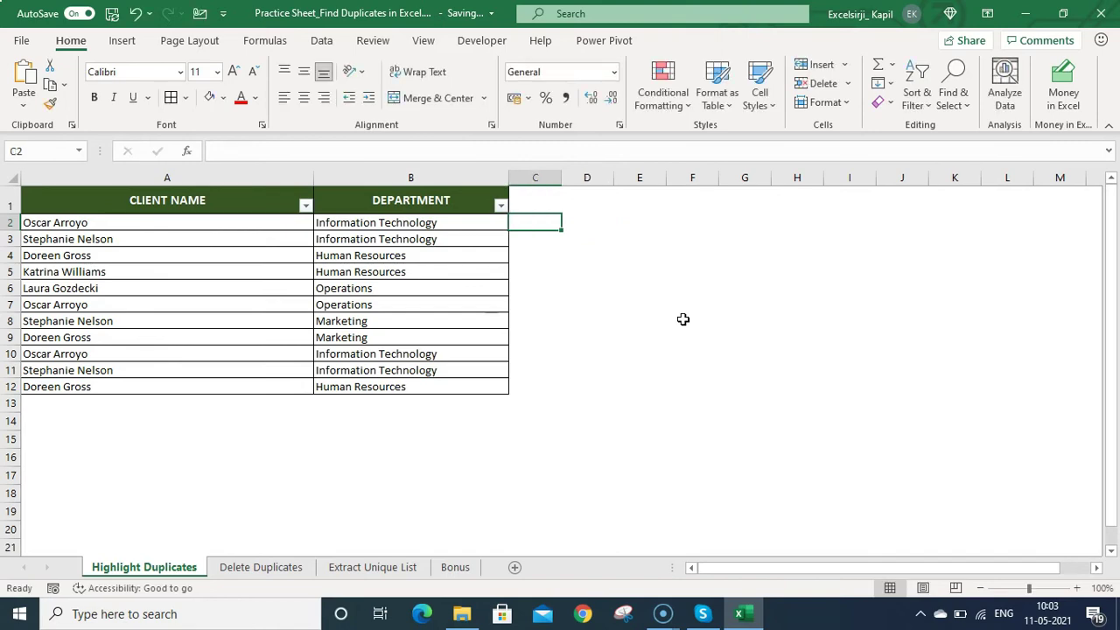
# Start C2's COUNTIFS with the expanding client range $A$1:$A2
pyautogui.write('=COUNTI')
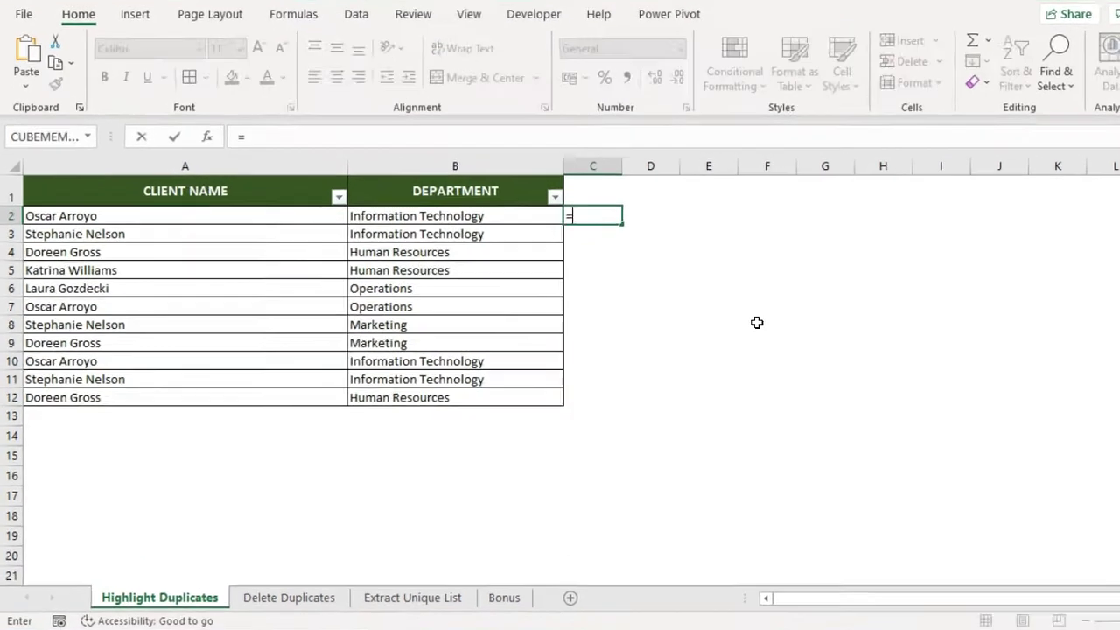
pyautogui.write('FS(')
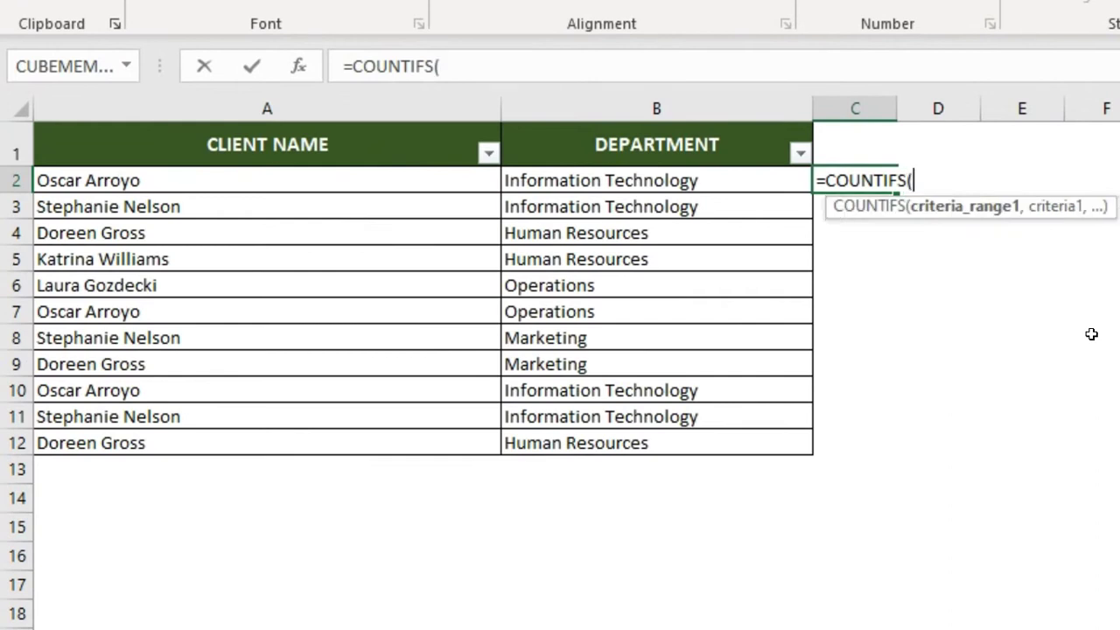
pyautogui.click(989, 208)
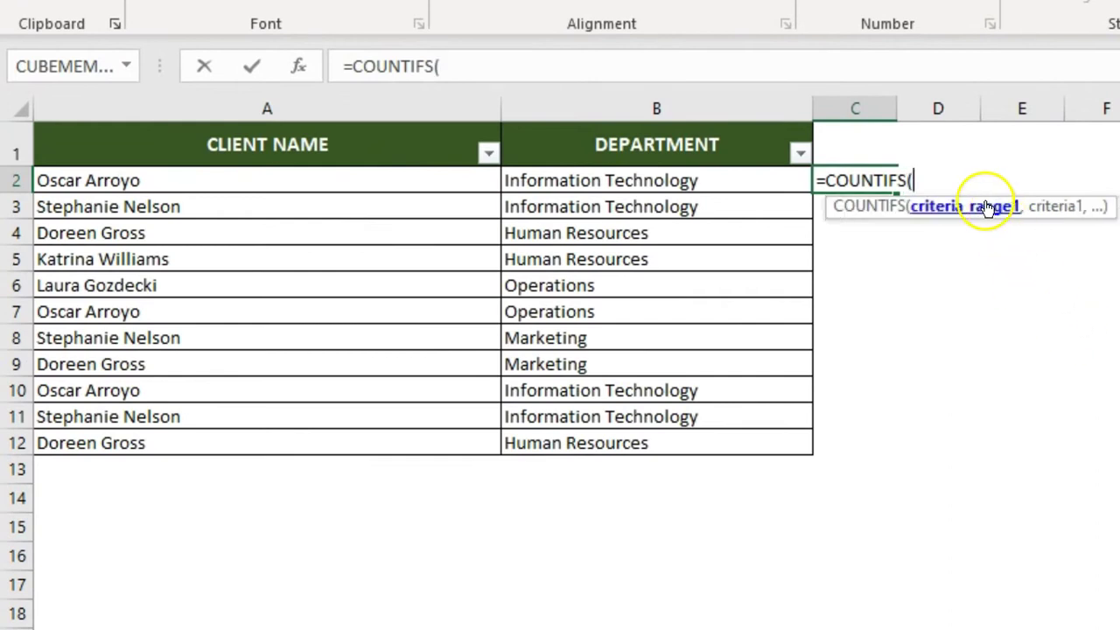
pyautogui.moveTo(268, 140); pyautogui.dragTo(296, 170)
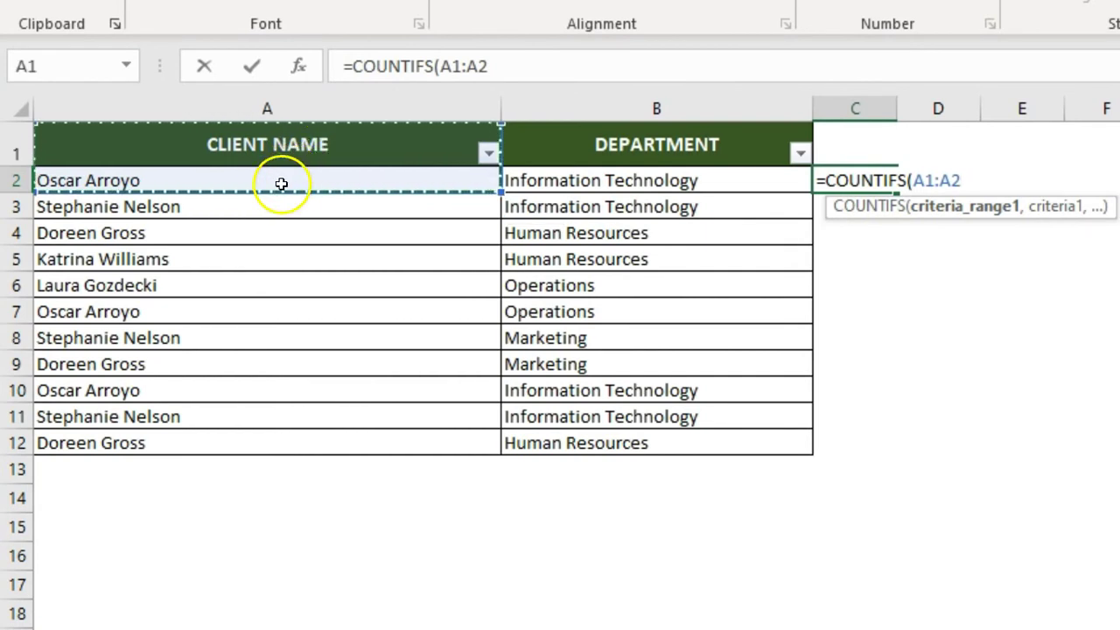
pyautogui.click(463, 69)
pyautogui.press('F4')
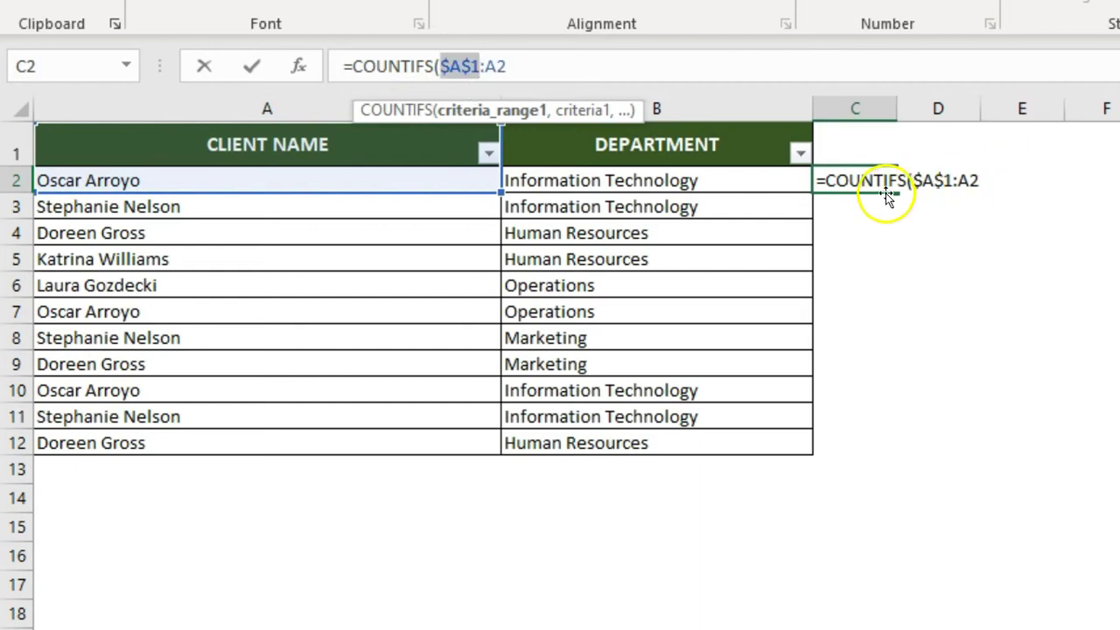
pyautogui.click(496, 66)
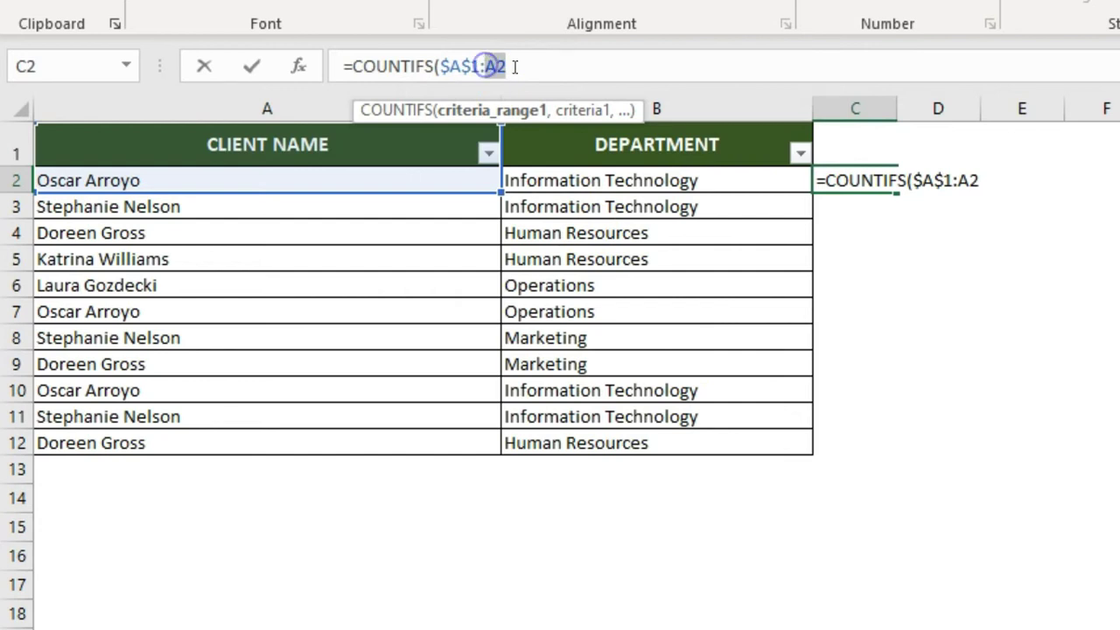
pyautogui.doubleClick(496, 68)
pyautogui.click(515, 63)
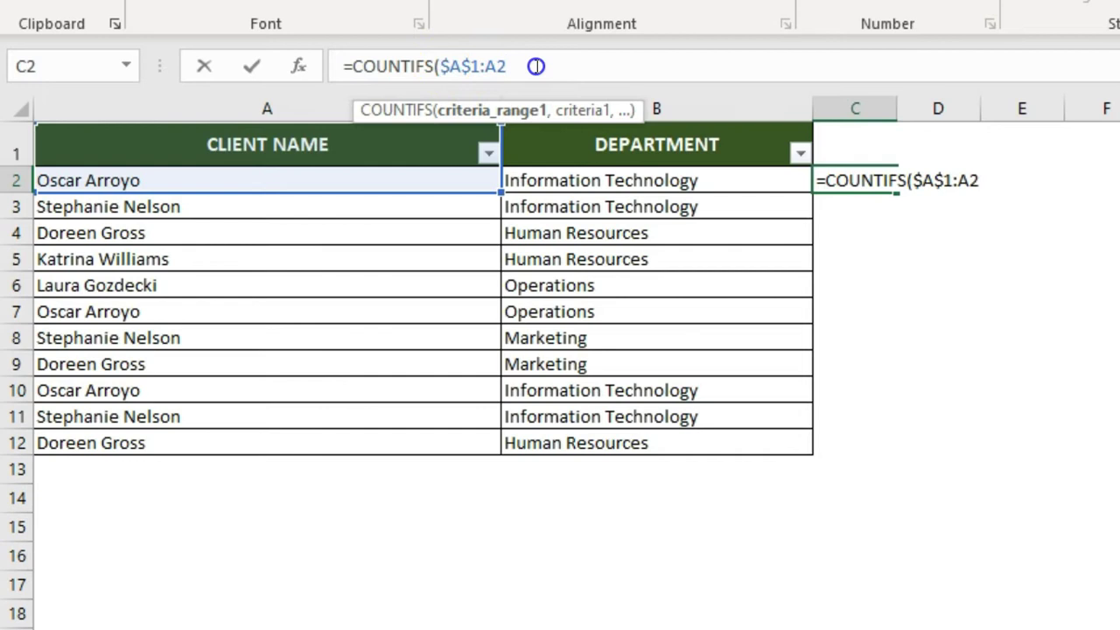
pyautogui.click(489, 67)
pyautogui.write('$')
pyautogui.click(528, 67)
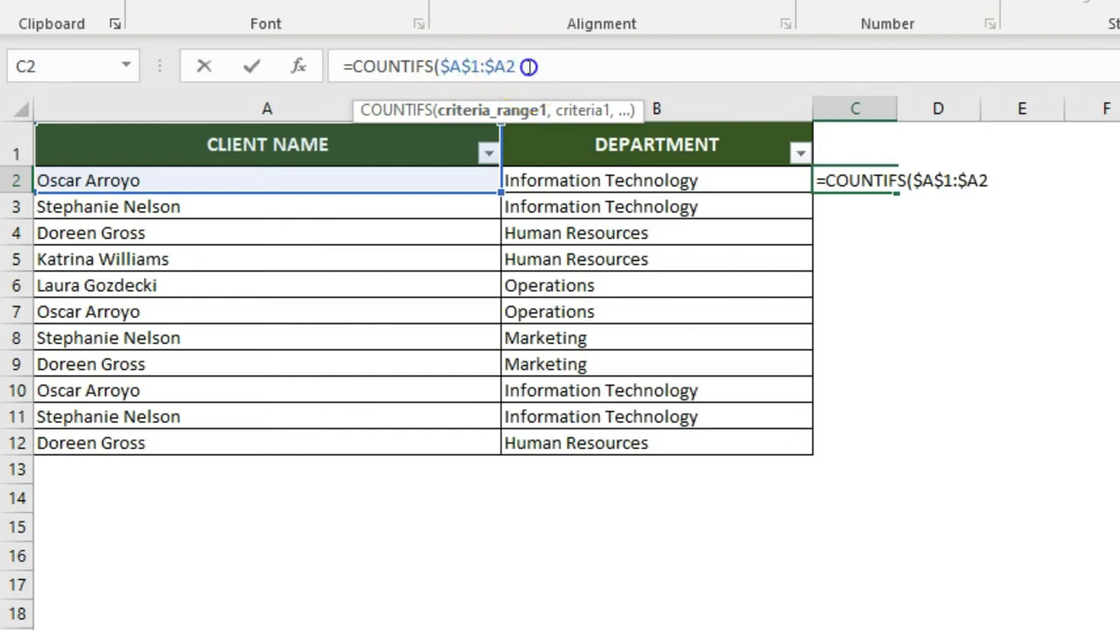
pyautogui.write(',')
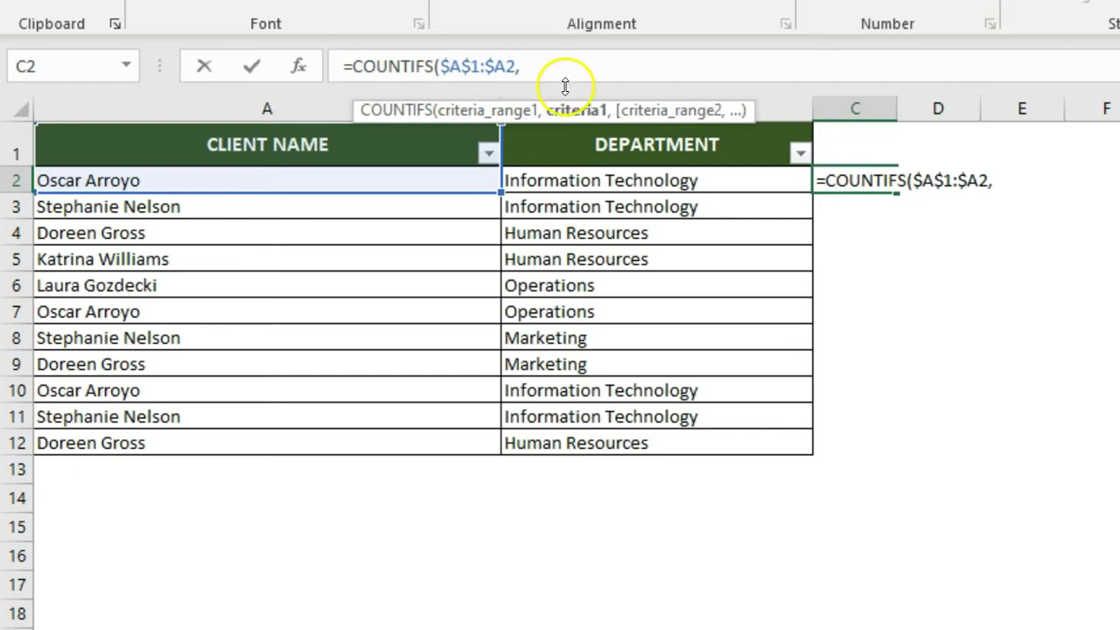
# Add criteria $A2, $B$1:$B2 and $B2, committing the running count, which returns 1
pyautogui.click(358, 181)
pyautogui.press('F4')
pyautogui.press('F4')
pyautogui.press('F4')
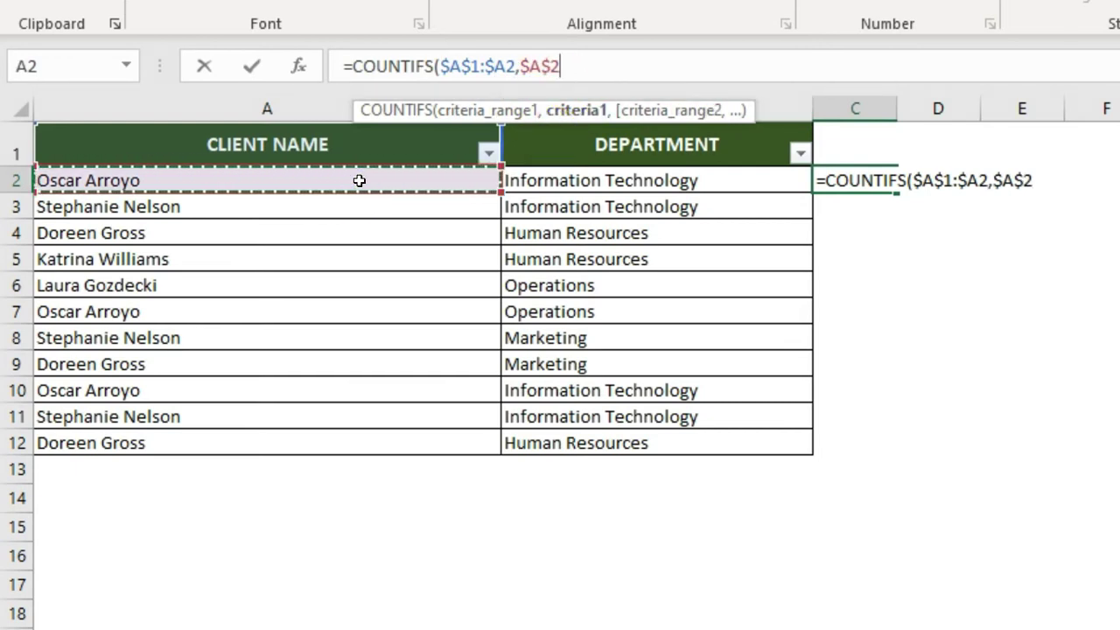
pyautogui.write(',')
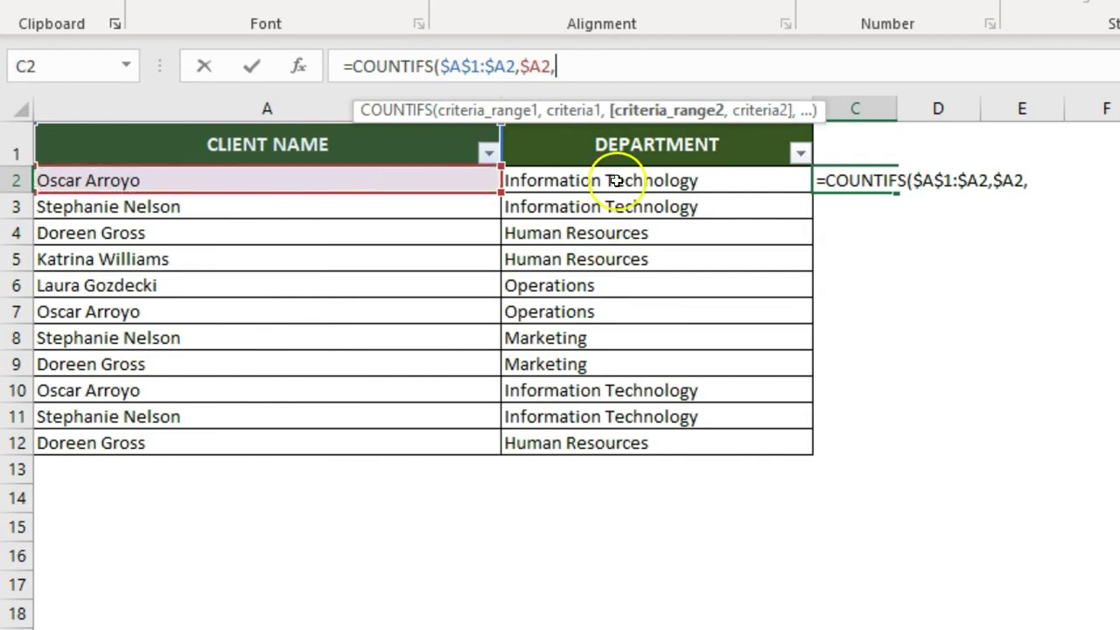
pyautogui.moveTo(595, 155); pyautogui.dragTo(617, 180)
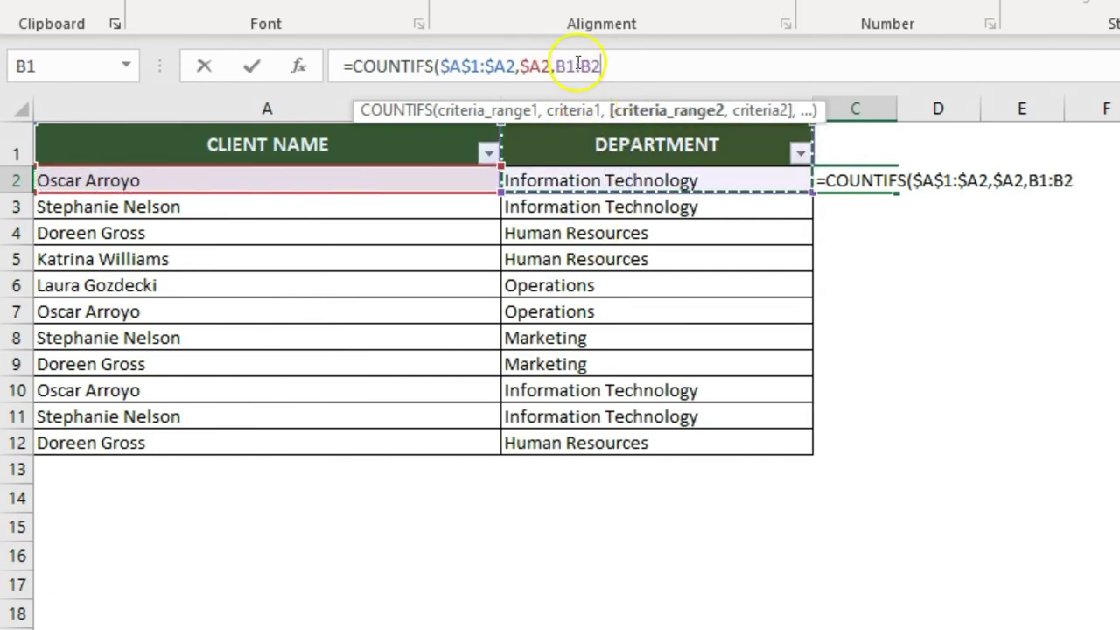
pyautogui.click(613, 68)
pyautogui.press('F4')
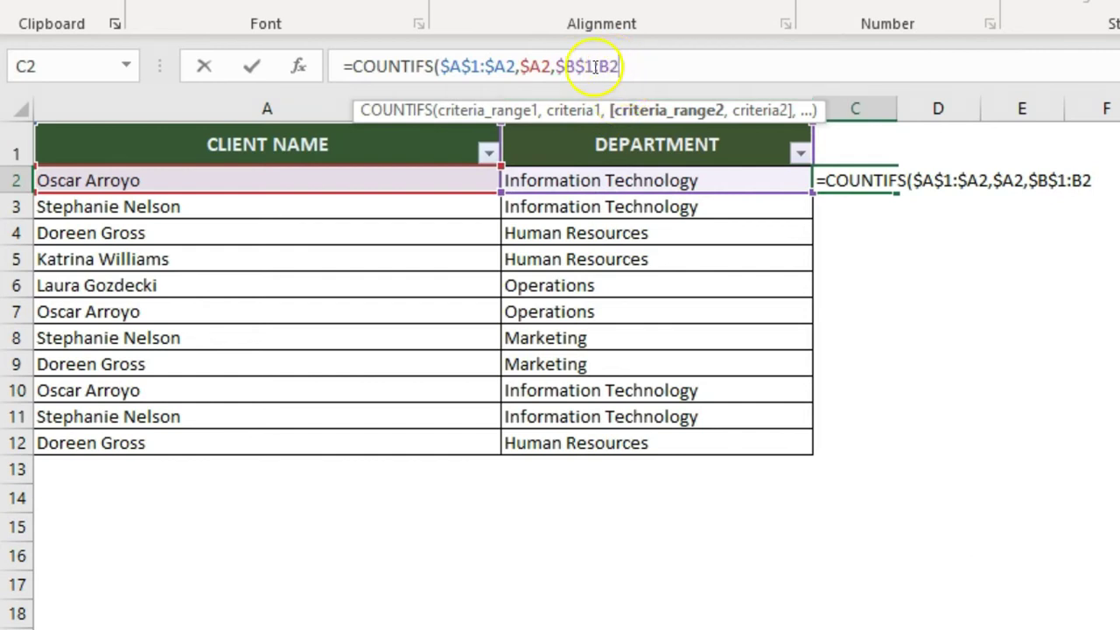
pyautogui.write('$')
pyautogui.click(666, 70)
pyautogui.write(',')
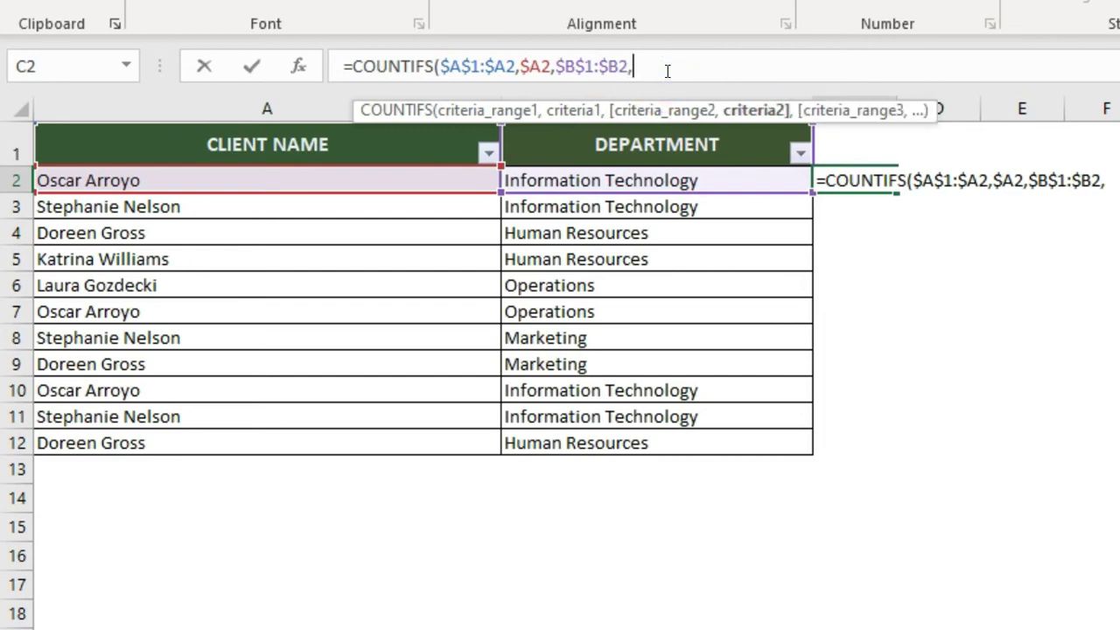
pyautogui.click(762, 111)
pyautogui.click(663, 179)
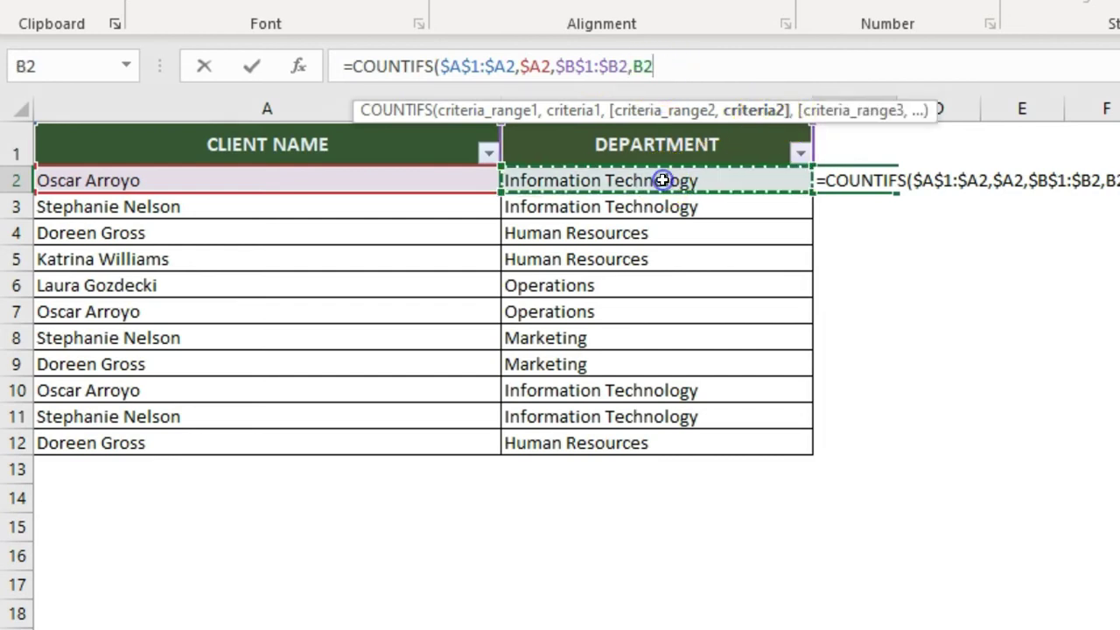
pyautogui.press('F4')
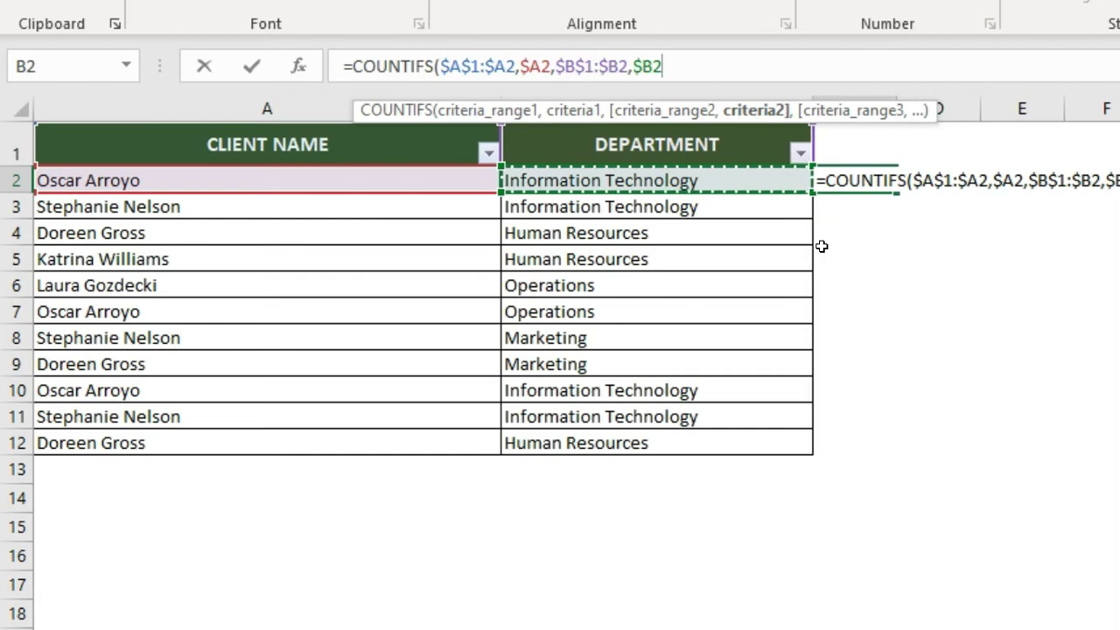
pyautogui.press('Return')
pyautogui.press('Up')
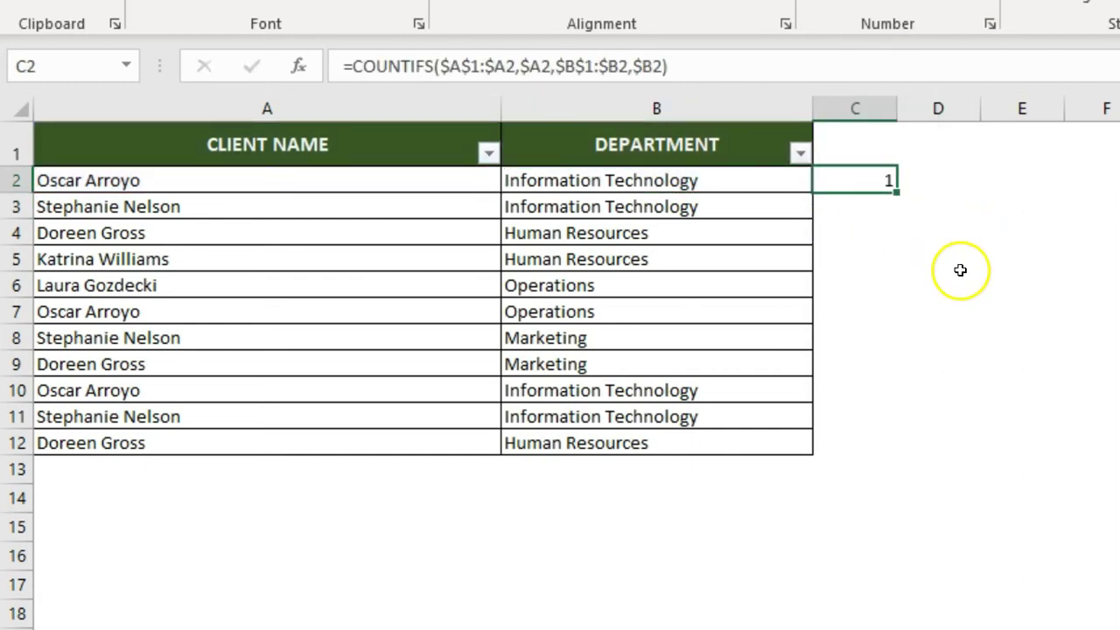
# Fill the running count into C3 and compare the C2 and C3 formulas' expanding ranges
pyautogui.press('Down')
pyautogui.hotkey('ctrl', 'd')
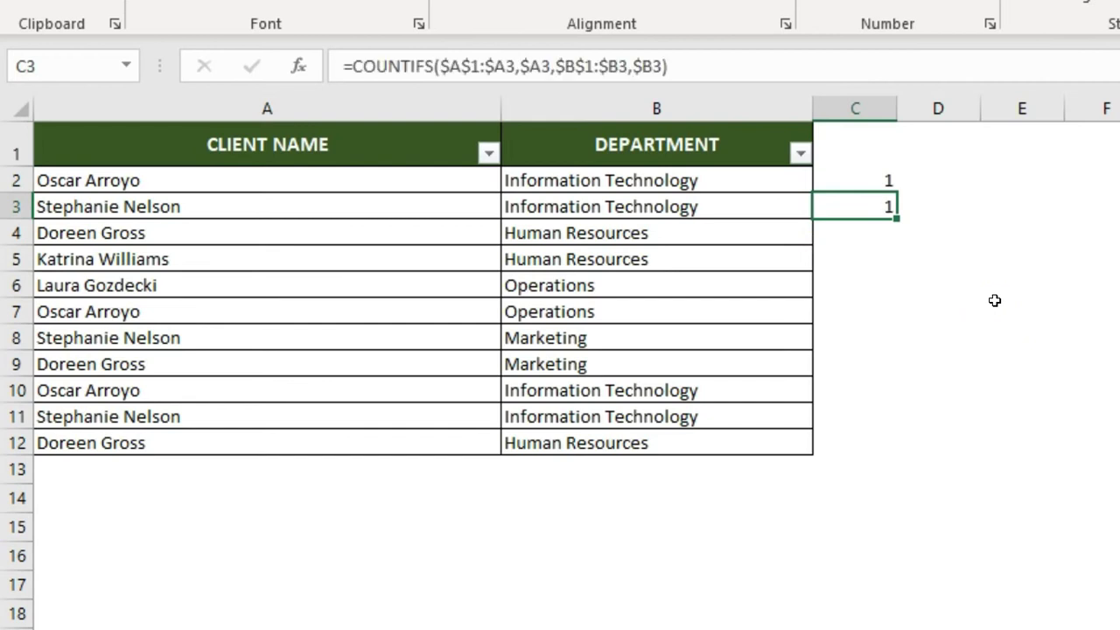
pyautogui.press('Up')
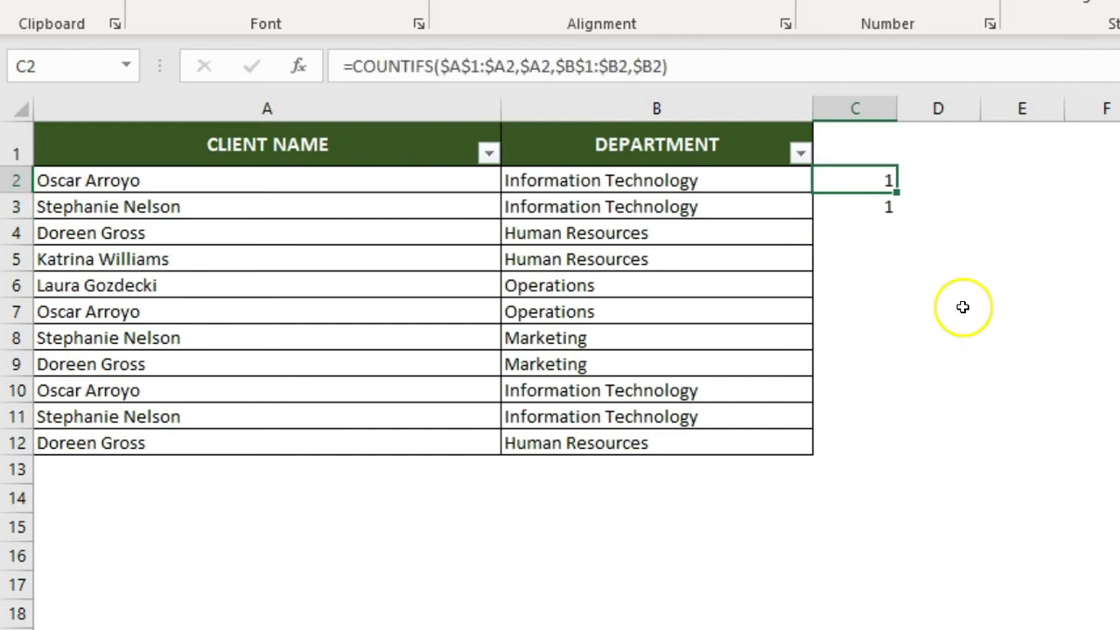
pyautogui.click(515, 66)
pyautogui.moveTo(514, 63); pyautogui.dragTo(448, 65)
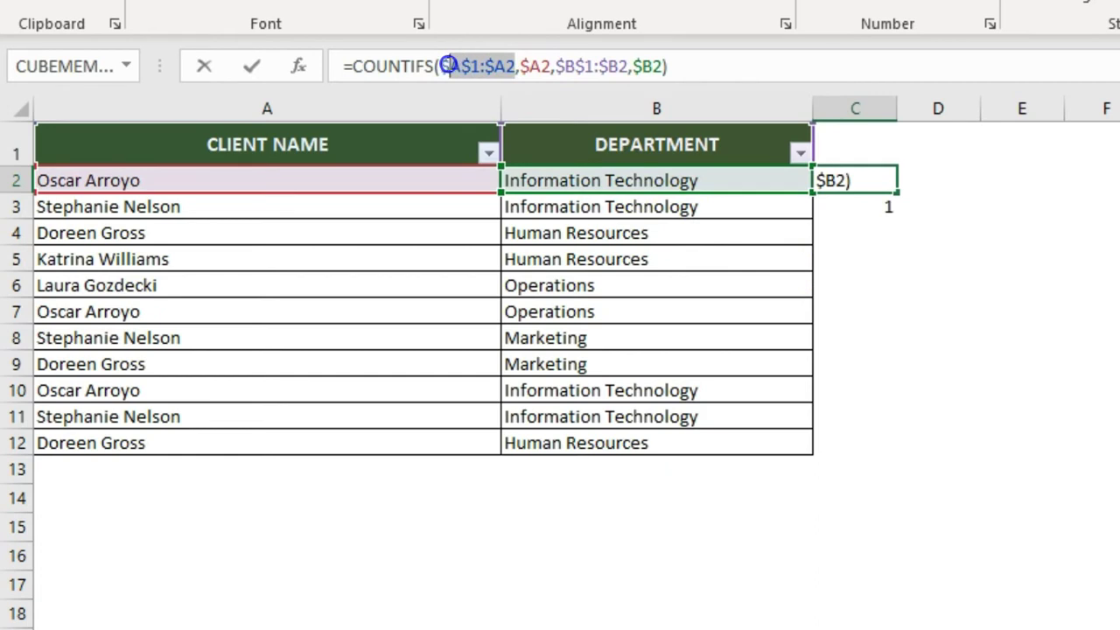
pyautogui.press('Escape')
pyautogui.press('Down')
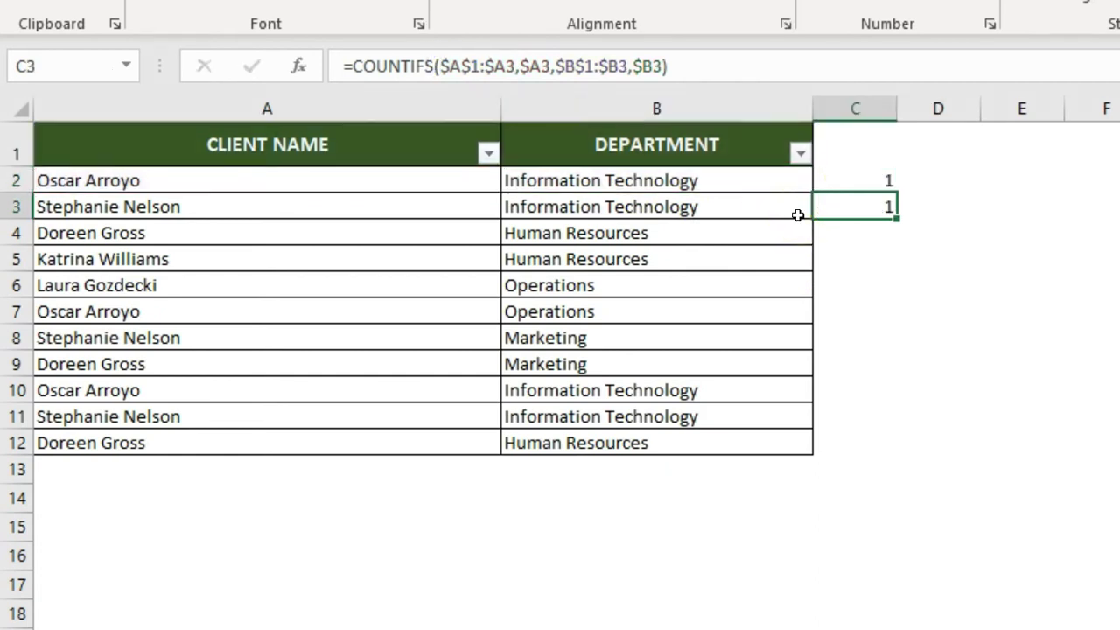
pyautogui.click(514, 66)
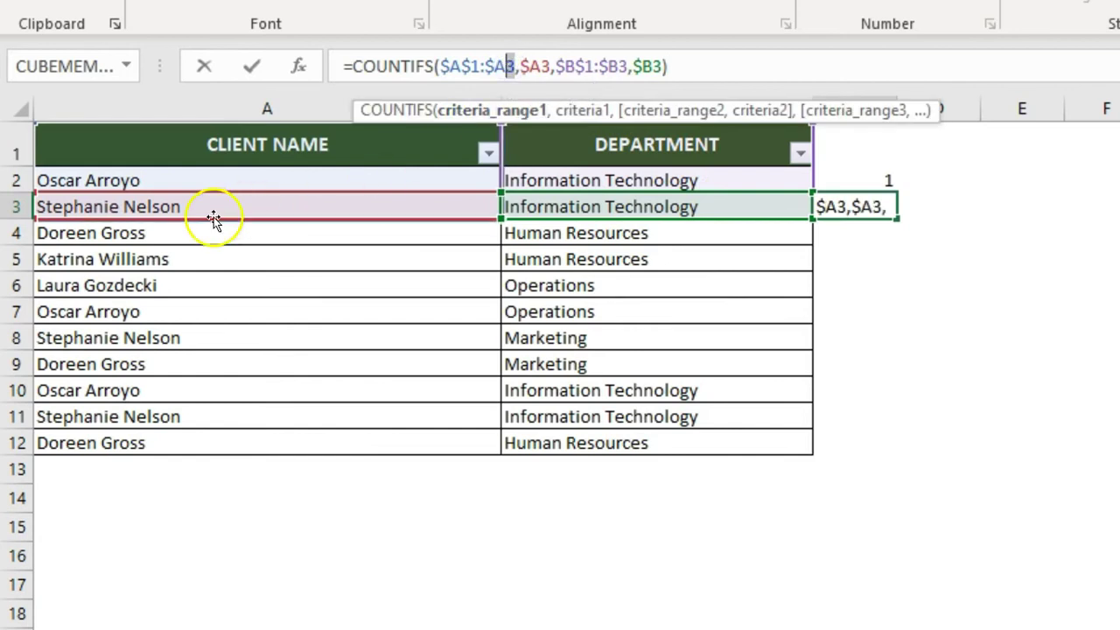
pyautogui.press('Escape')
pyautogui.press('Up')
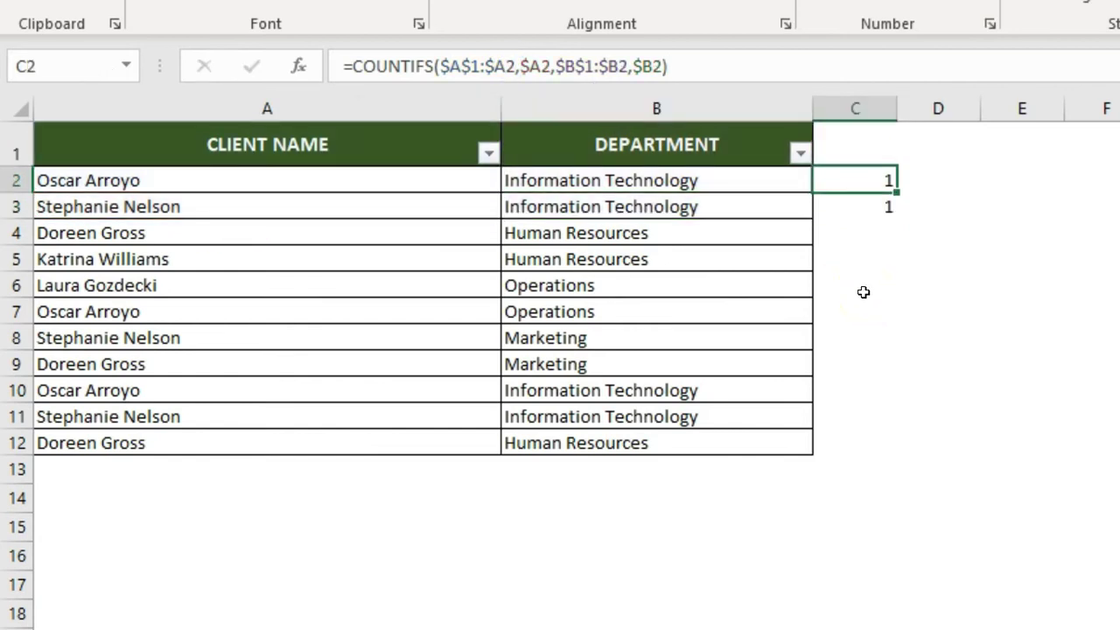
pyautogui.click(513, 67)
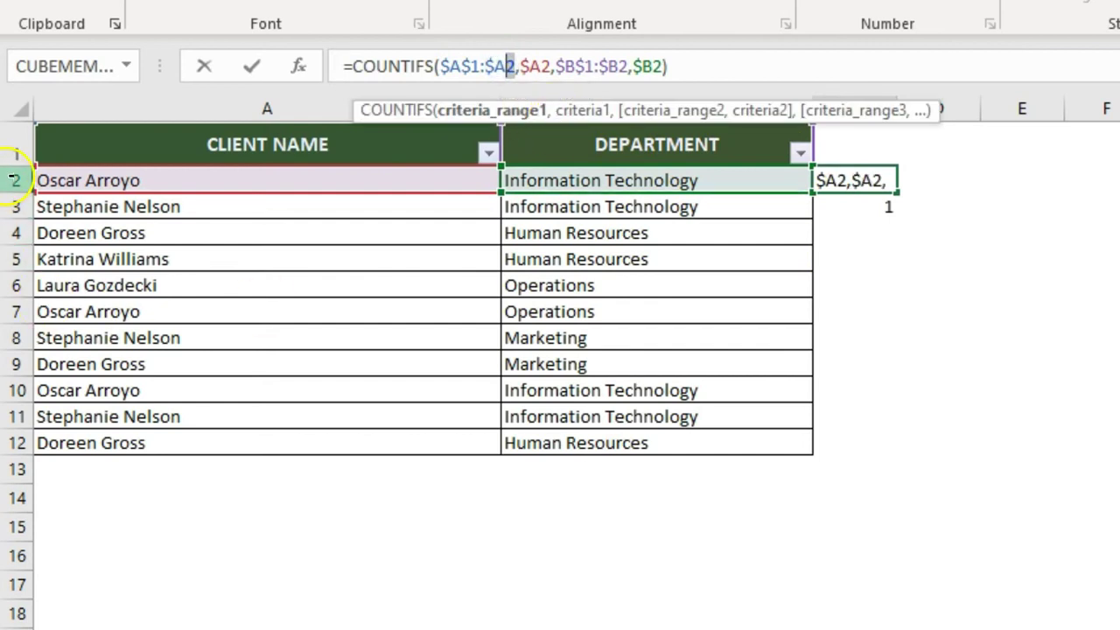
pyautogui.press('Return')
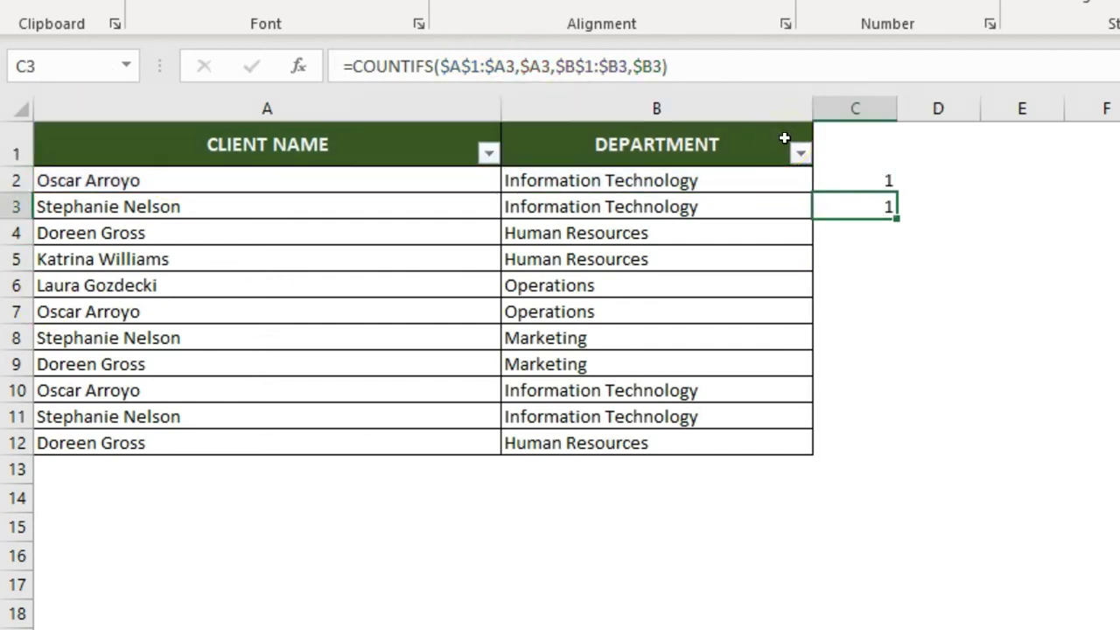
# Recommit C3's formula, fill it into C4, copy C2's formula text, and select A2:B12
pyautogui.click(513, 66)
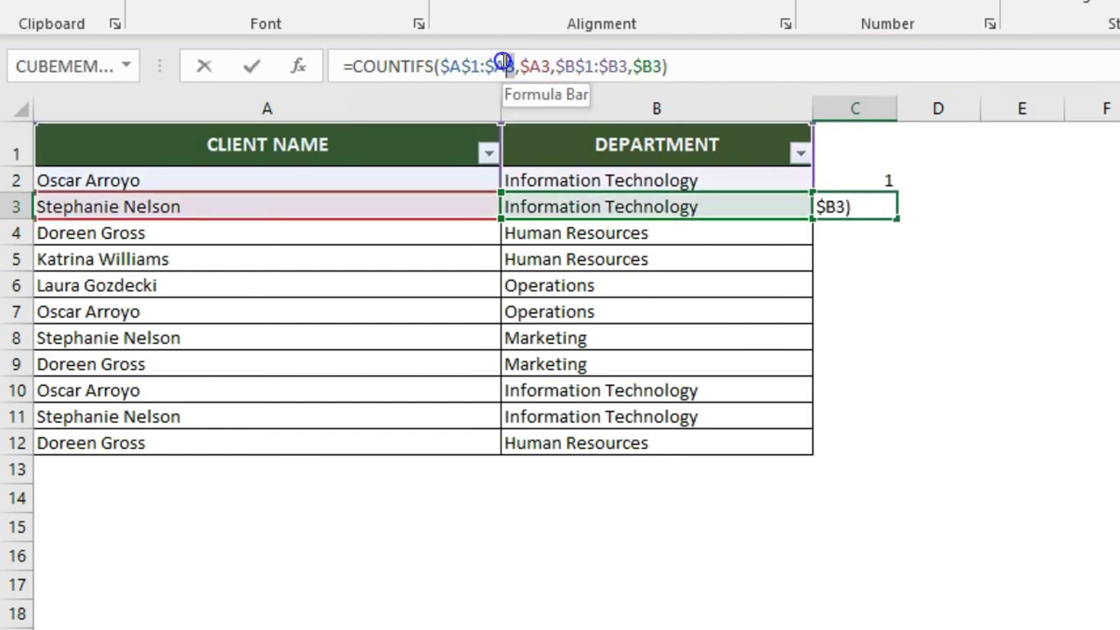
pyautogui.hotkey('ctrl', 'Return')
pyautogui.press('Down')
pyautogui.hotkey('ctrl', 'd')
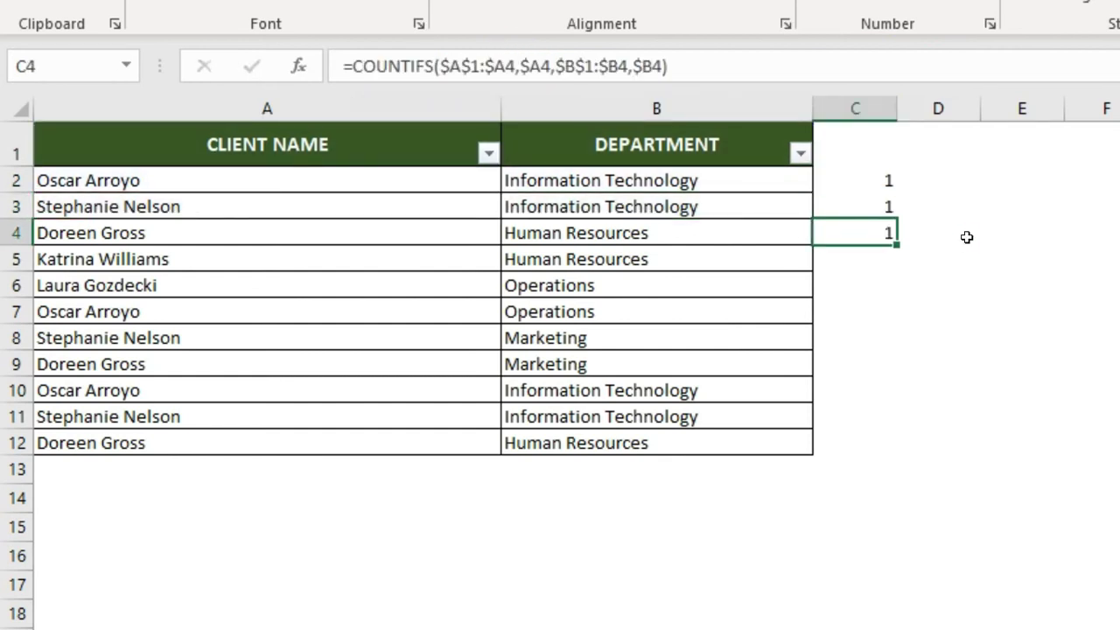
pyautogui.click(848, 182)
pyautogui.moveTo(670, 61); pyautogui.dragTo(338, 45)
pyautogui.hotkey('ctrl', 'c')
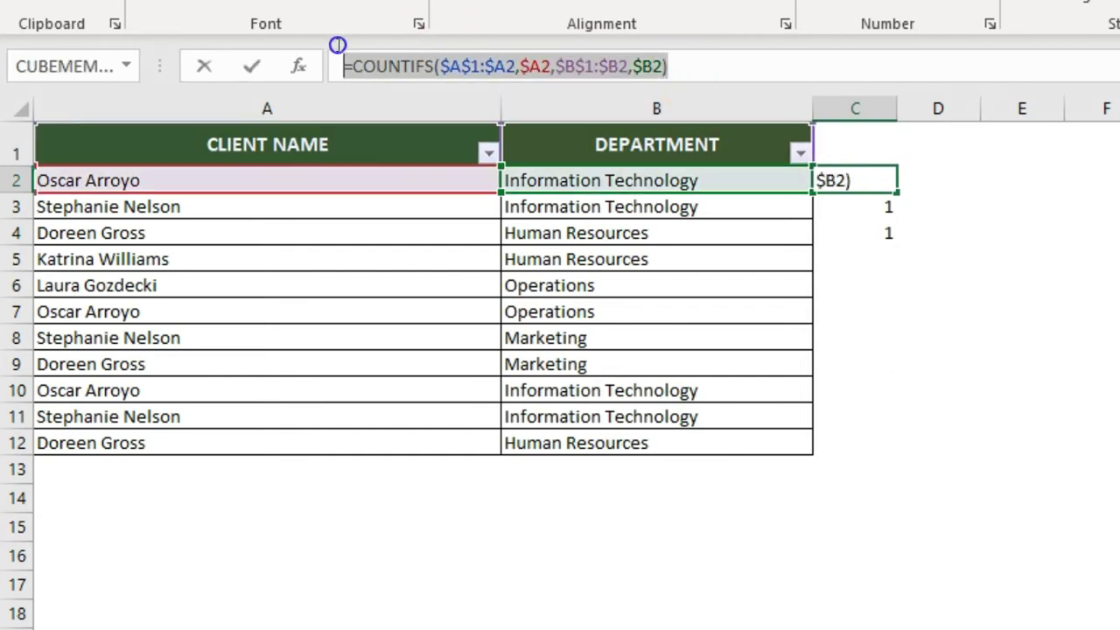
pyautogui.press('Escape')
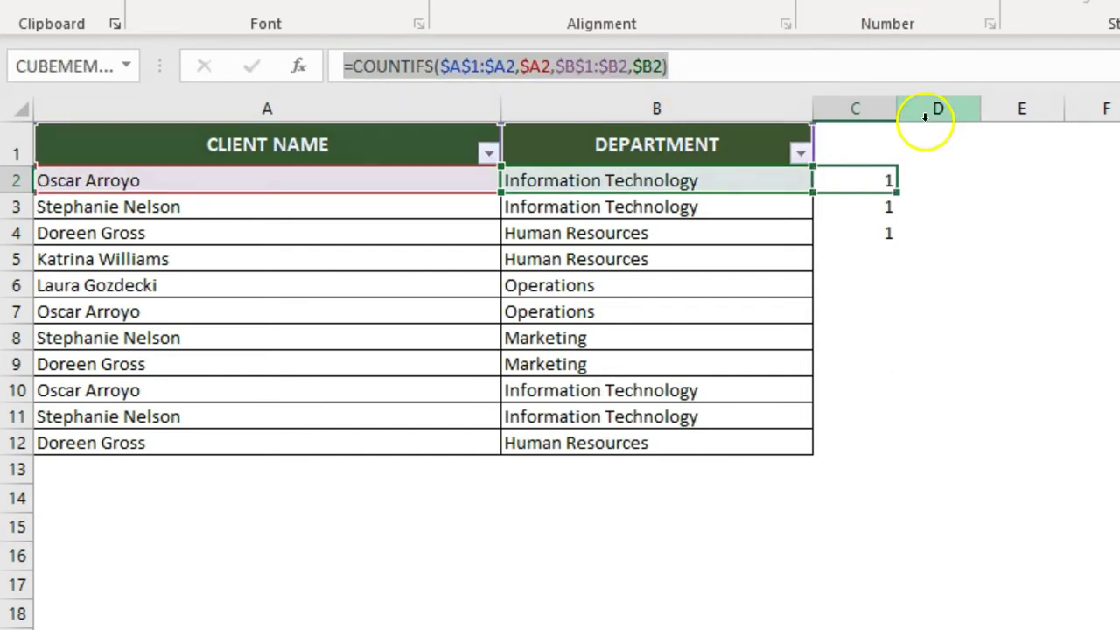
pyautogui.moveTo(253, 178); pyautogui.dragTo(663, 444)
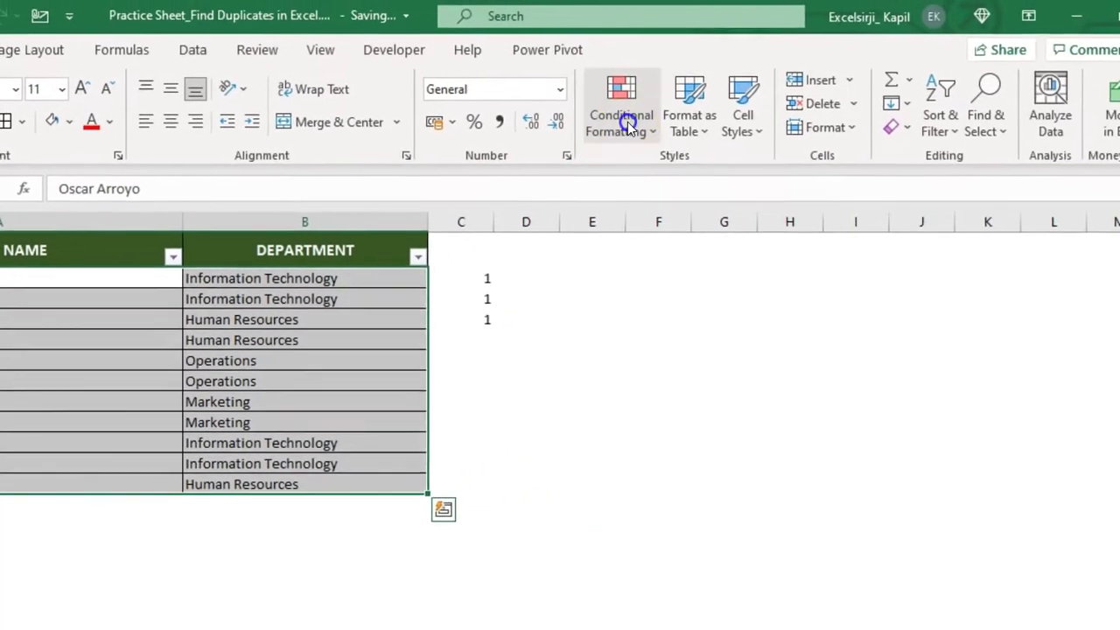
# Add rule =COUNTIFS($A$1:$A2,$A2,$B$1:$B2,$B2)>1 with light orange fill, shading rows 10–12
pyautogui.click(878, 39)
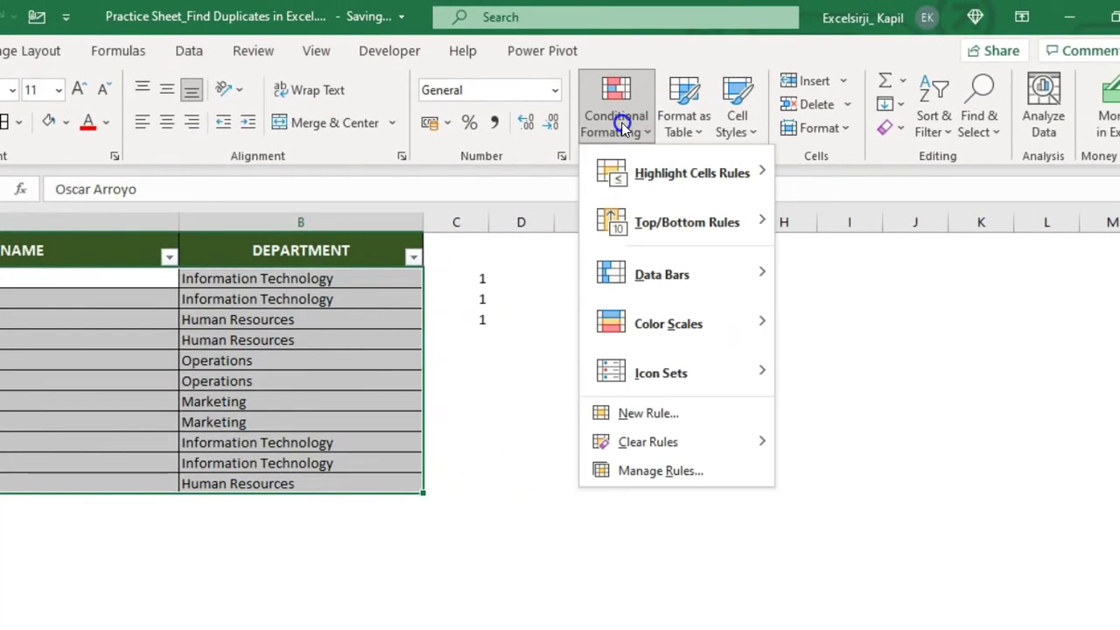
pyautogui.click(650, 412)
pyautogui.click(545, 270)
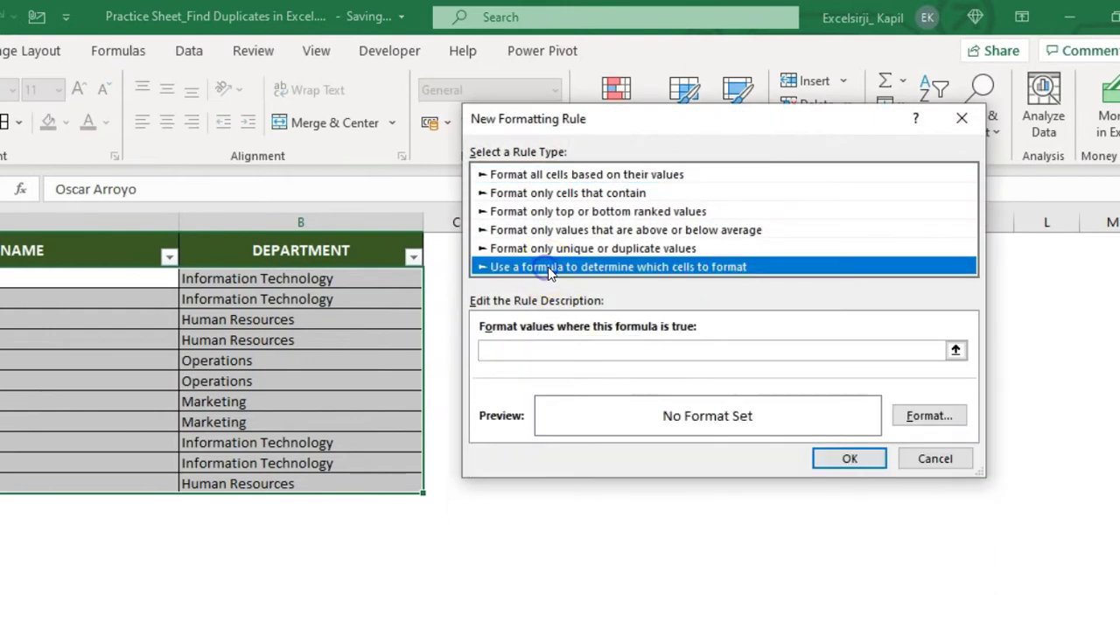
pyautogui.click(599, 350)
pyautogui.hotkey('ctrl', 'v')
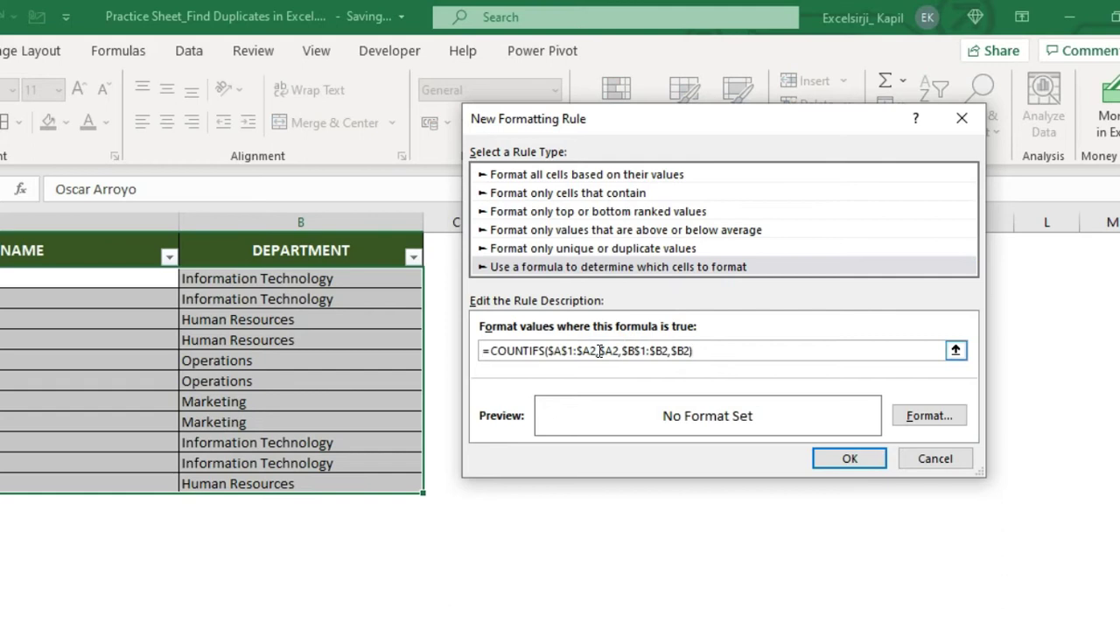
pyautogui.click(805, 357)
pyautogui.click(928, 416)
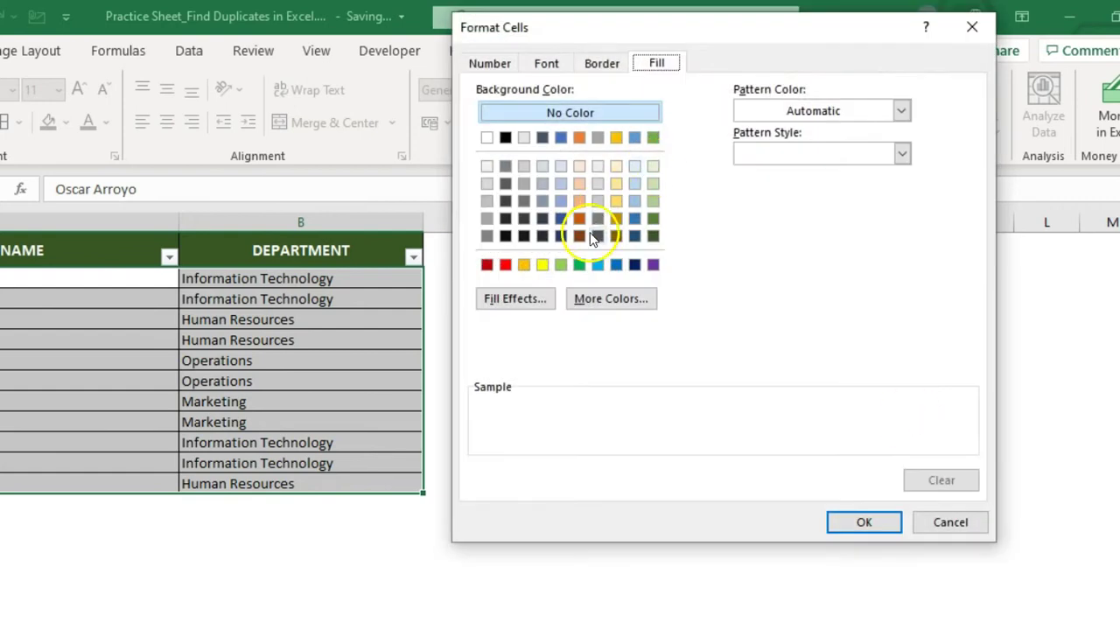
pyautogui.click(579, 200)
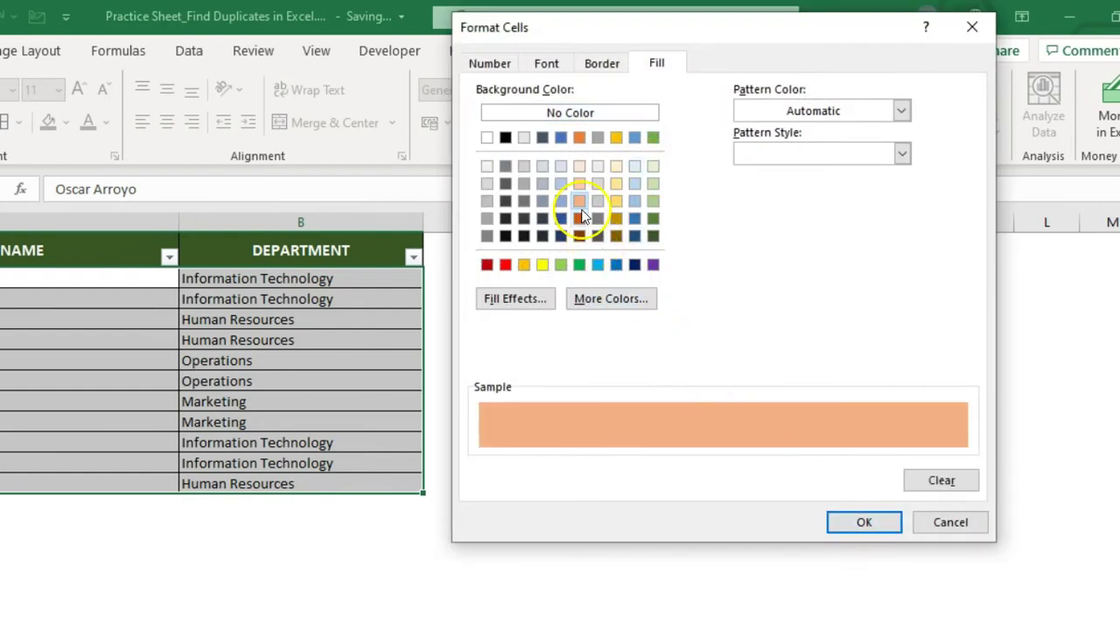
pyautogui.click(864, 522)
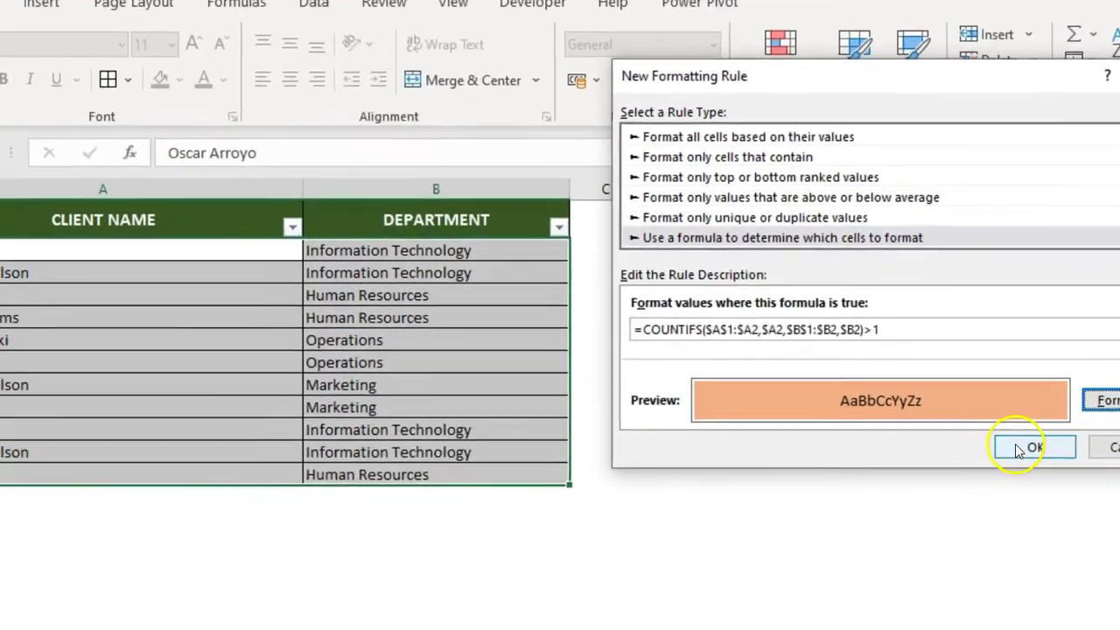
pyautogui.click(892, 456)
pyautogui.click(596, 442)
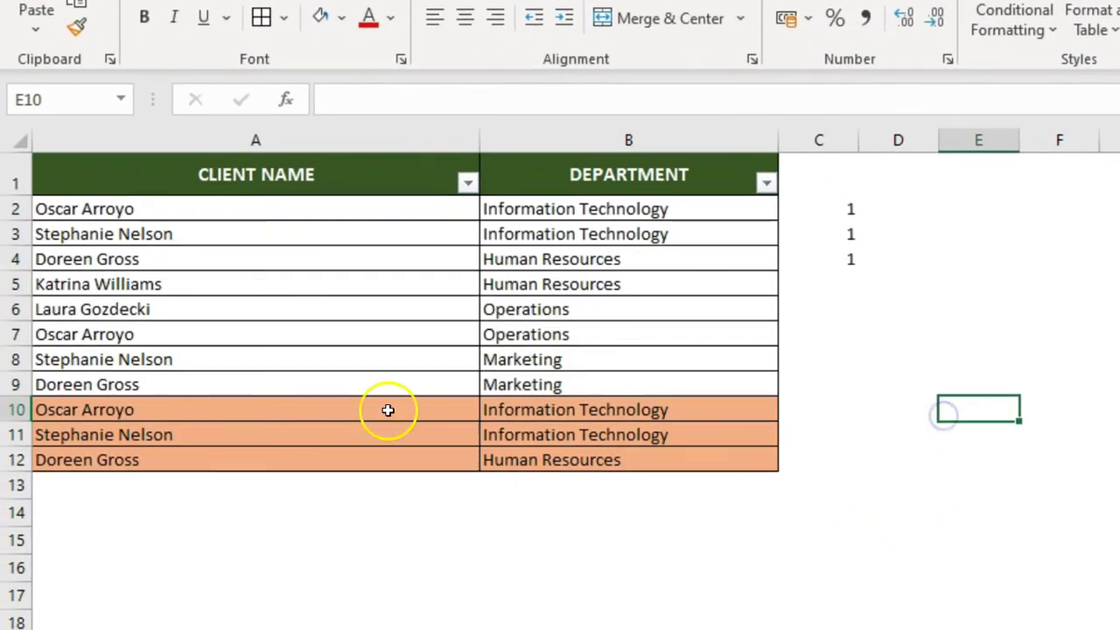
pyautogui.moveTo(242, 429); pyautogui.dragTo(579, 469)
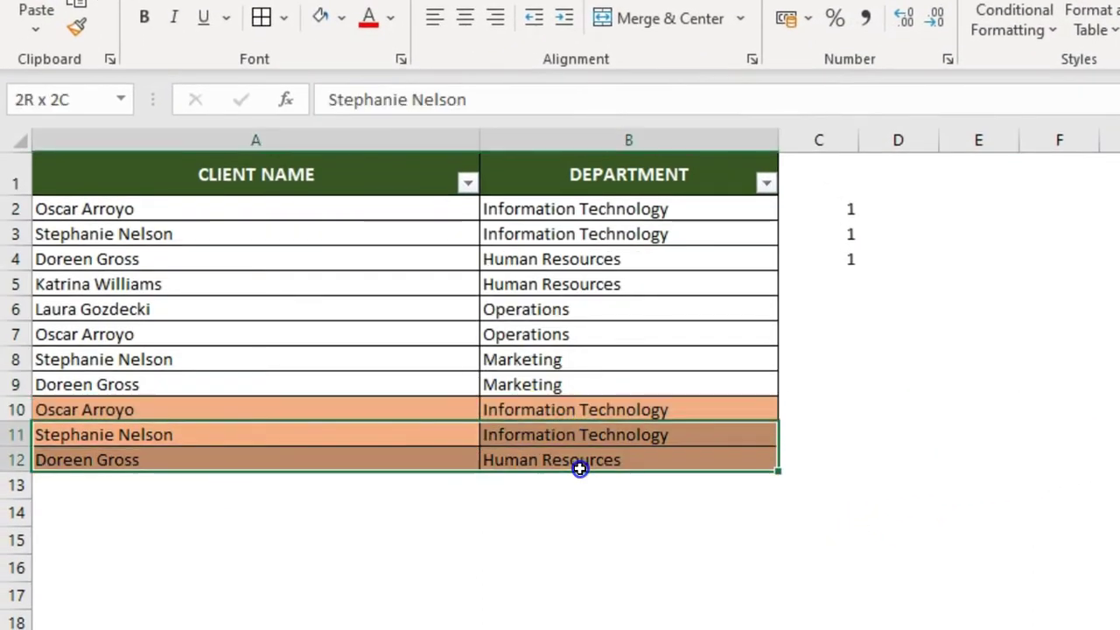
pyautogui.moveTo(233, 210); pyautogui.dragTo(562, 211)
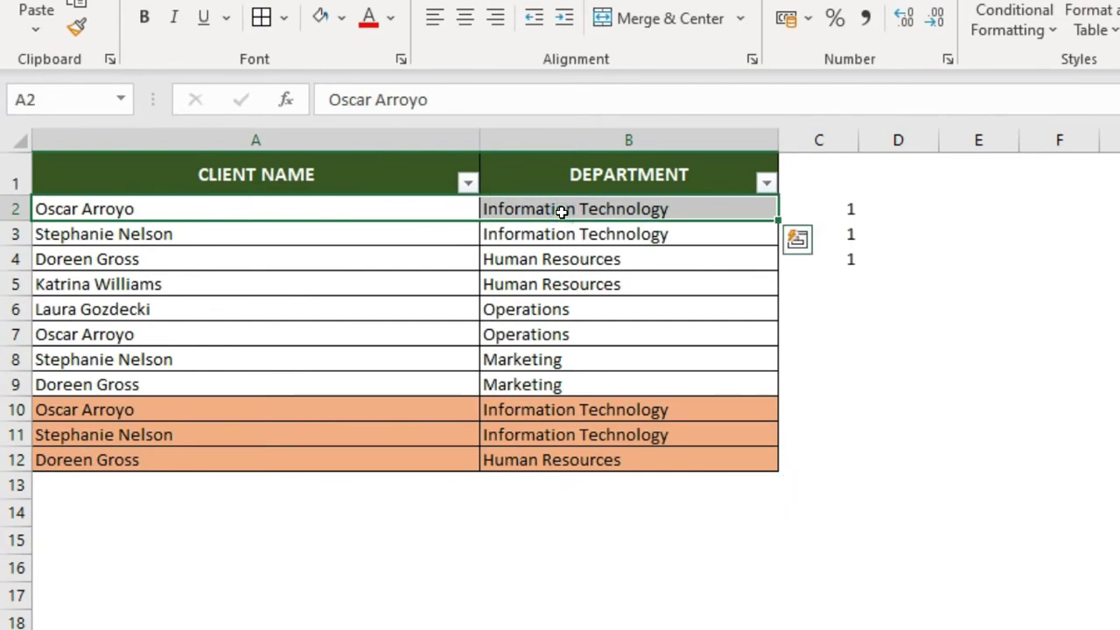
pyautogui.moveTo(563, 211); pyautogui.dragTo(567, 211)
pyautogui.click(772, 333)
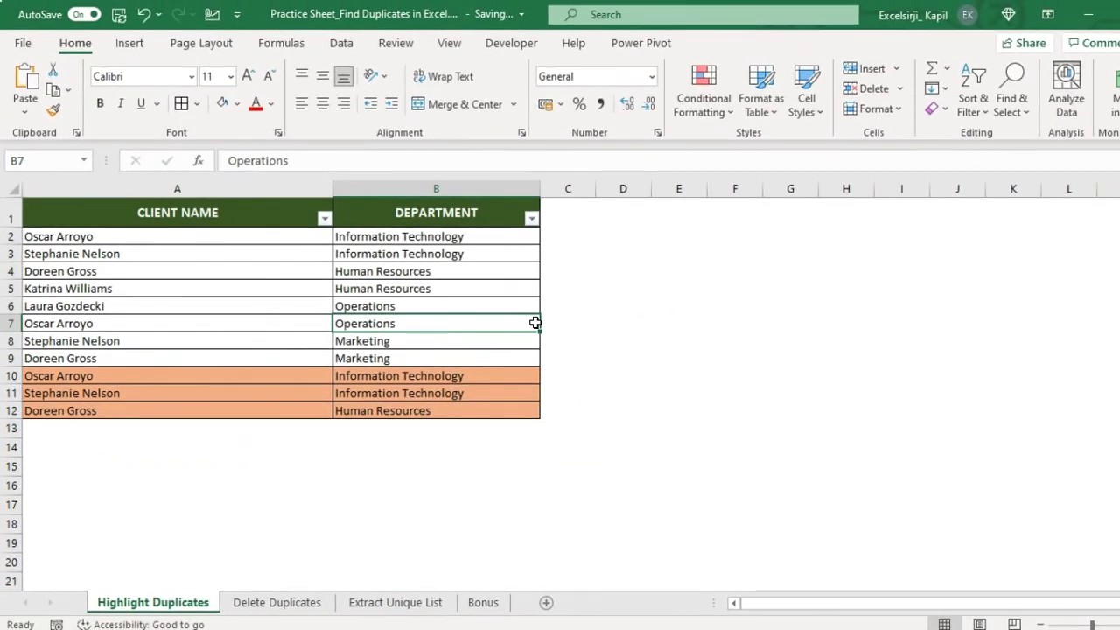
pyautogui.click(296, 604)
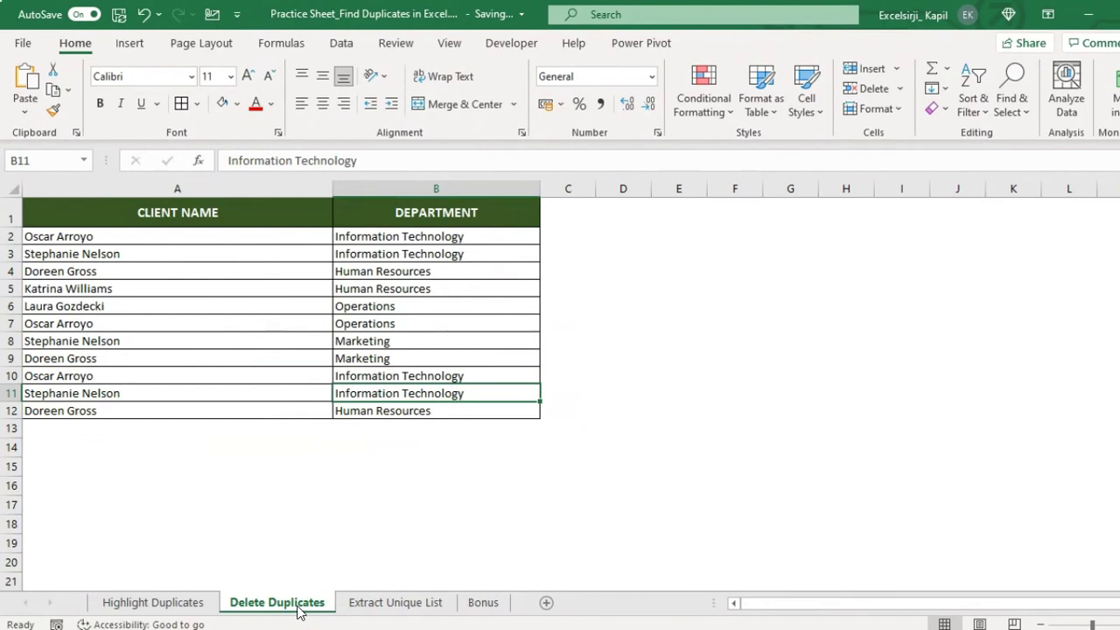
# Bring up Data > Remove Duplicates for the client table with both columns checked
pyautogui.click(175, 254)
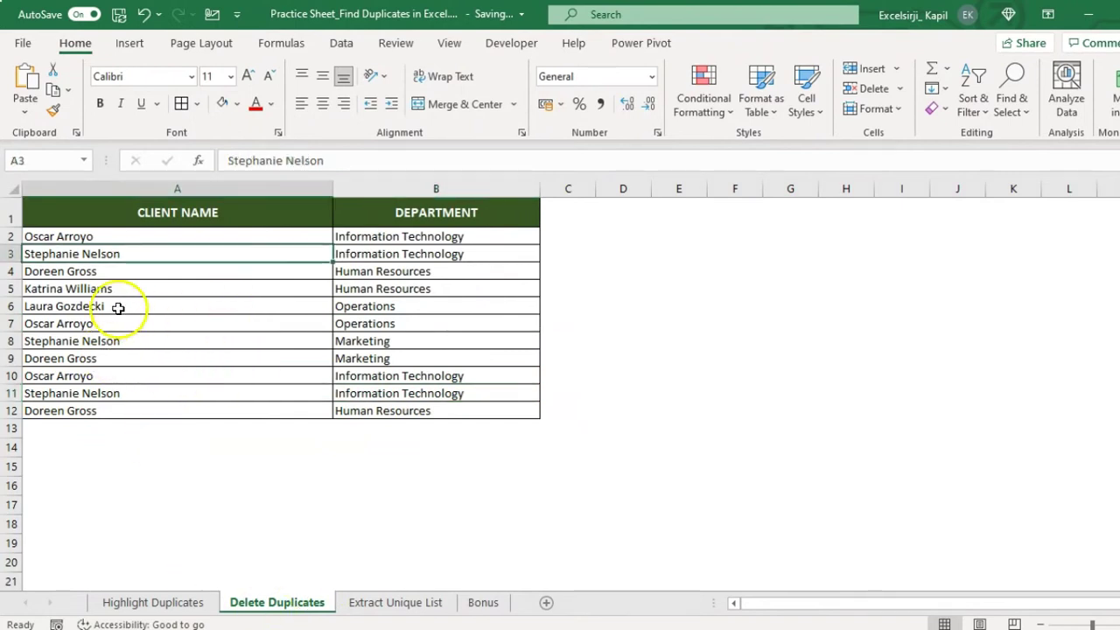
pyautogui.click(349, 45)
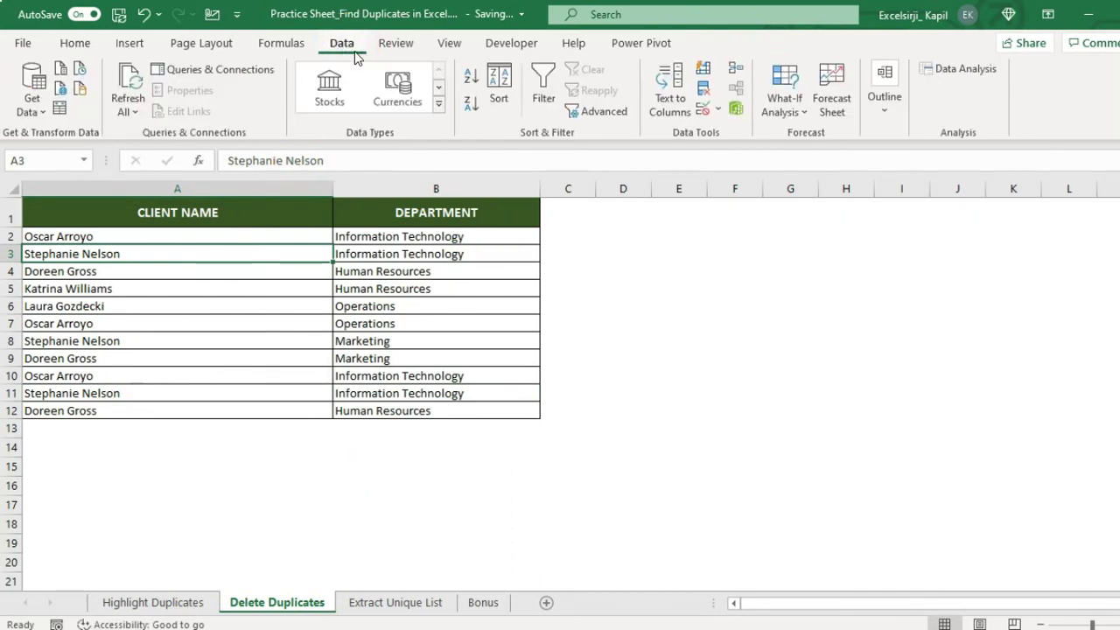
pyautogui.click(345, 56)
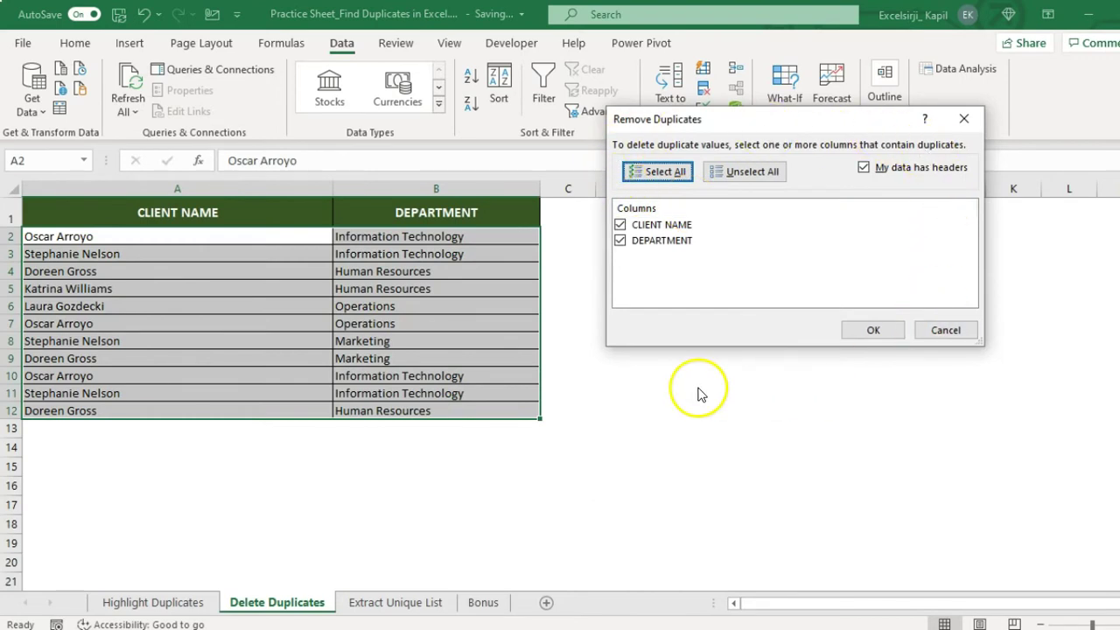
# Remove duplicates by CLIENT NAME only, with DEPARTMENT unchecked, dropping 6 rows and leaving 5 unique clients
pyautogui.click(656, 241)
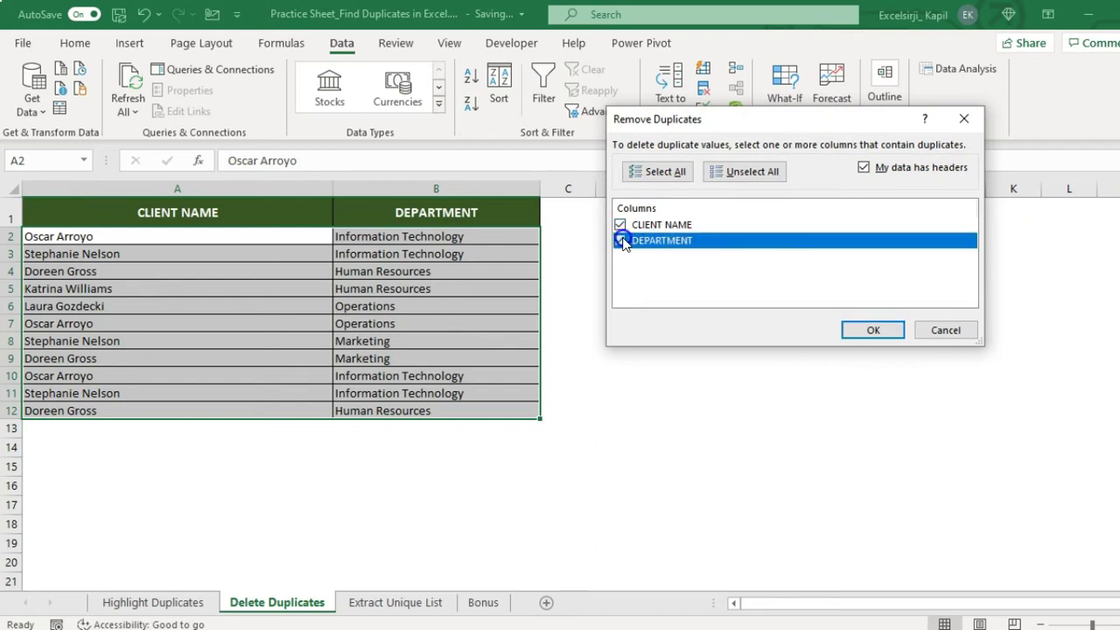
pyautogui.click(621, 240)
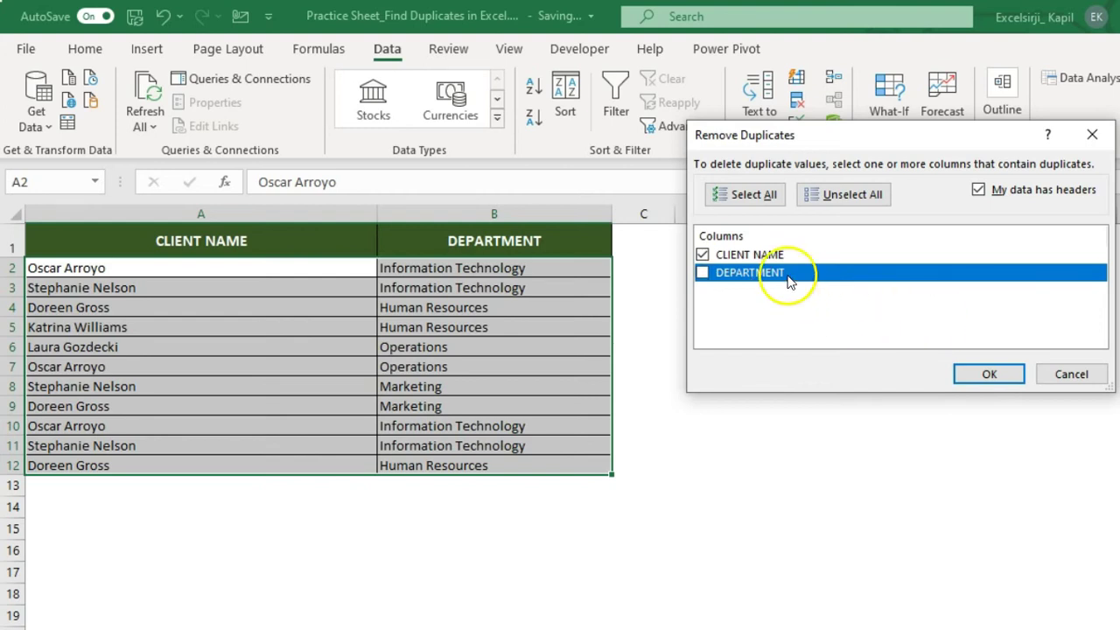
pyautogui.click(989, 374)
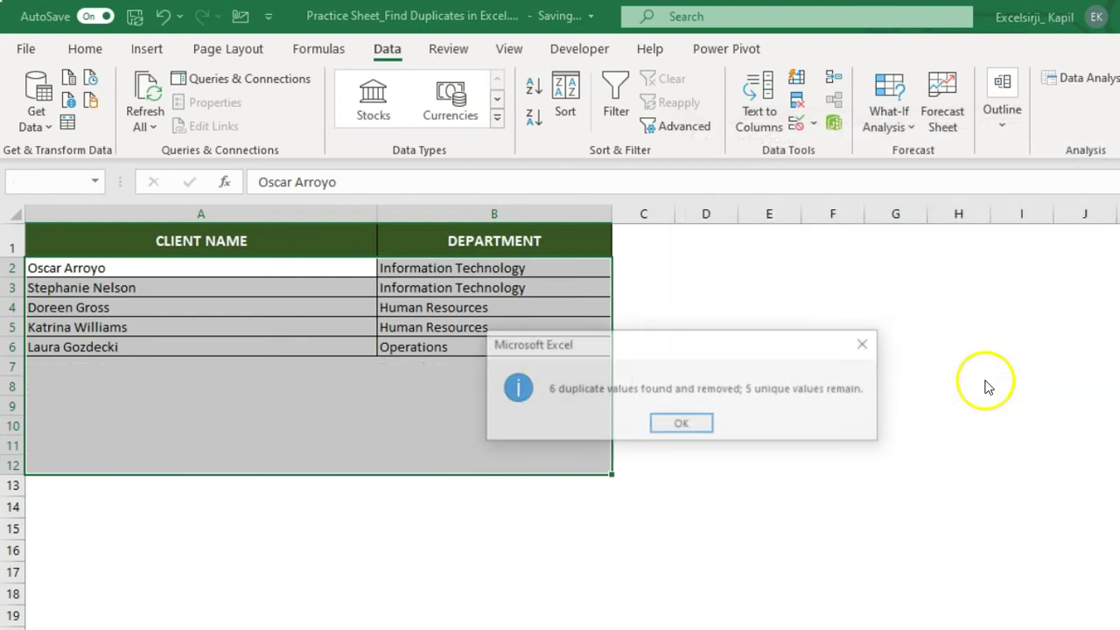
pyautogui.click(679, 425)
pyautogui.press('Down')
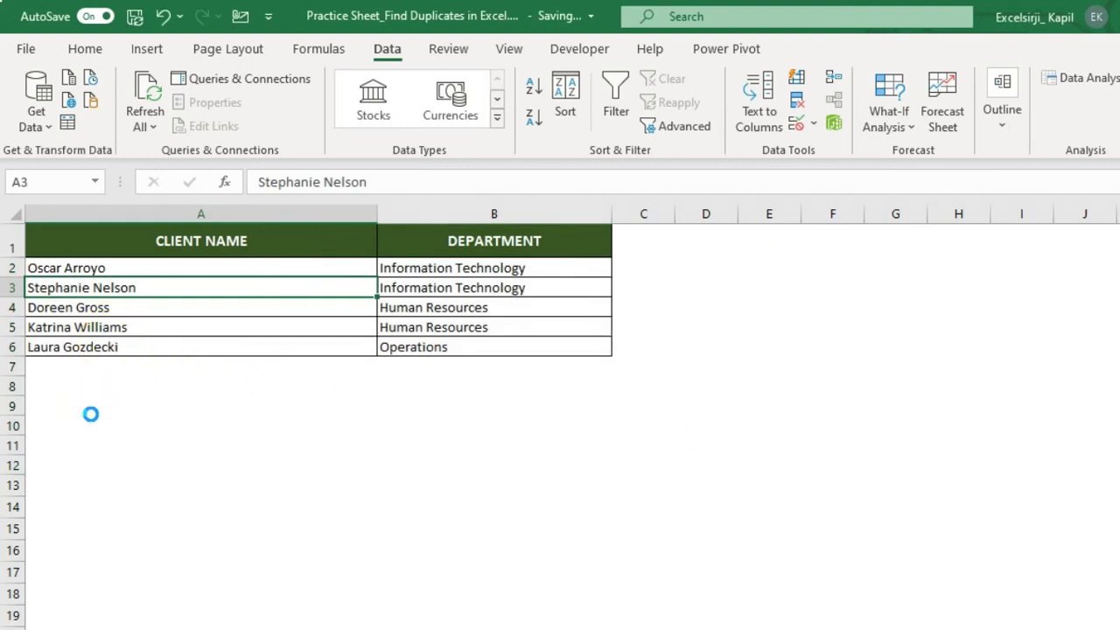
# Undo the removal, then rerun Remove Duplicates with both CLIENT NAME and DEPARTMENT checked
pyautogui.hotkey('ctrl', 'z')
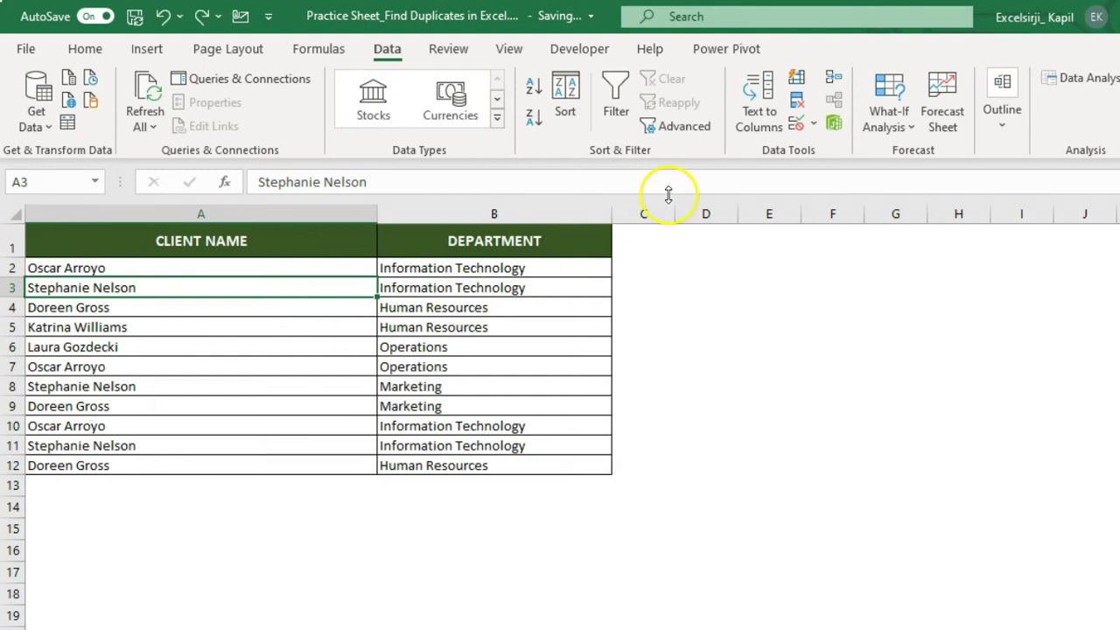
pyautogui.click(796, 109)
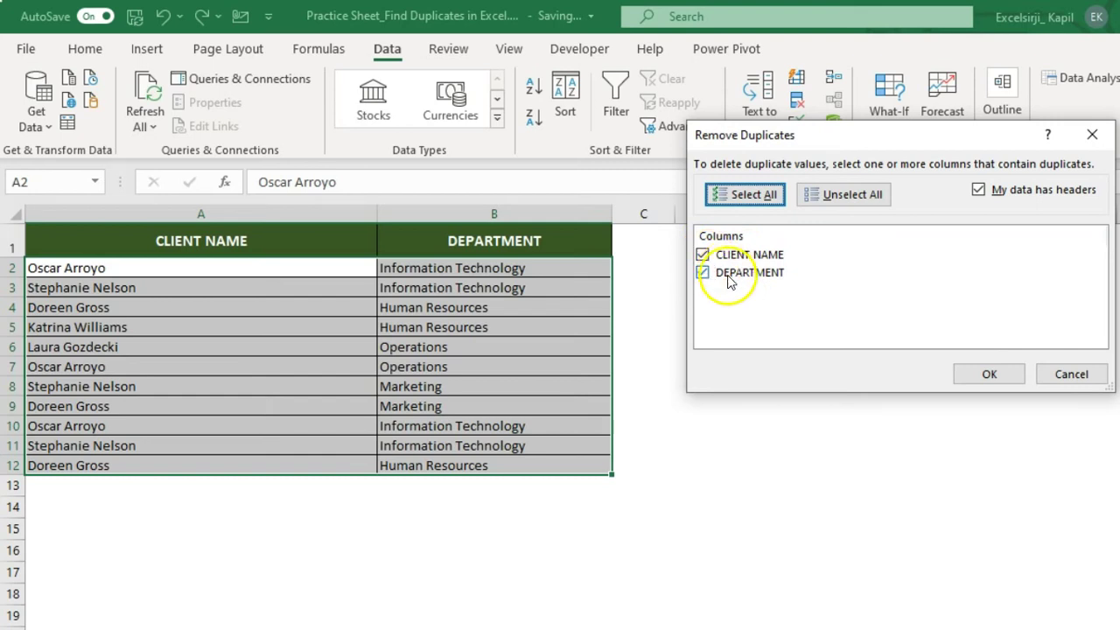
pyautogui.click(987, 375)
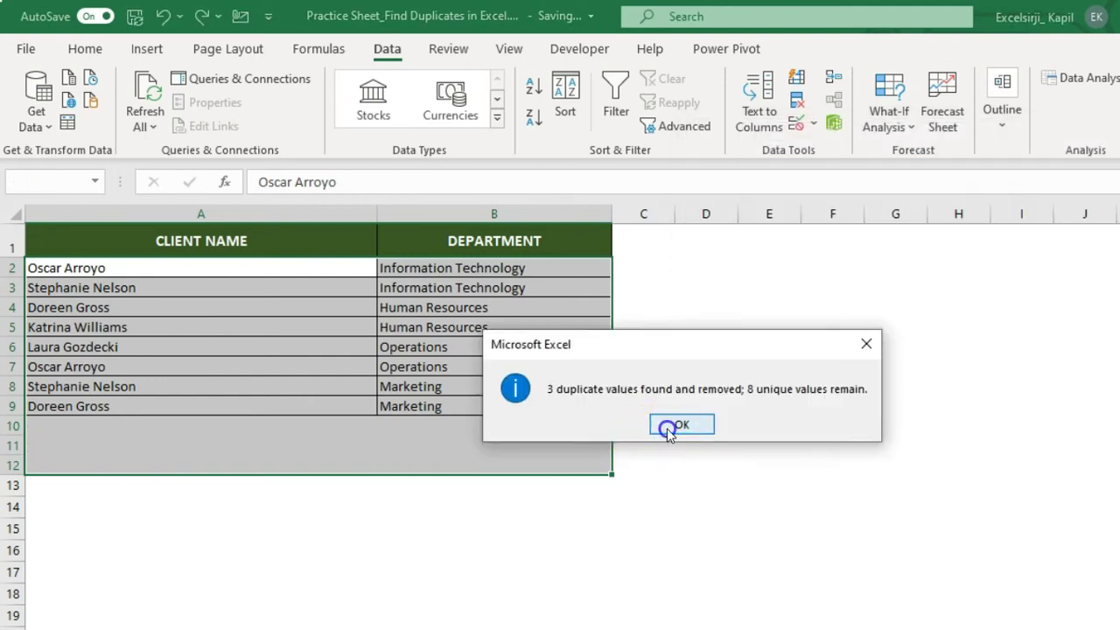
pyautogui.click(667, 427)
pyautogui.press('Down')
pyautogui.click(151, 269)
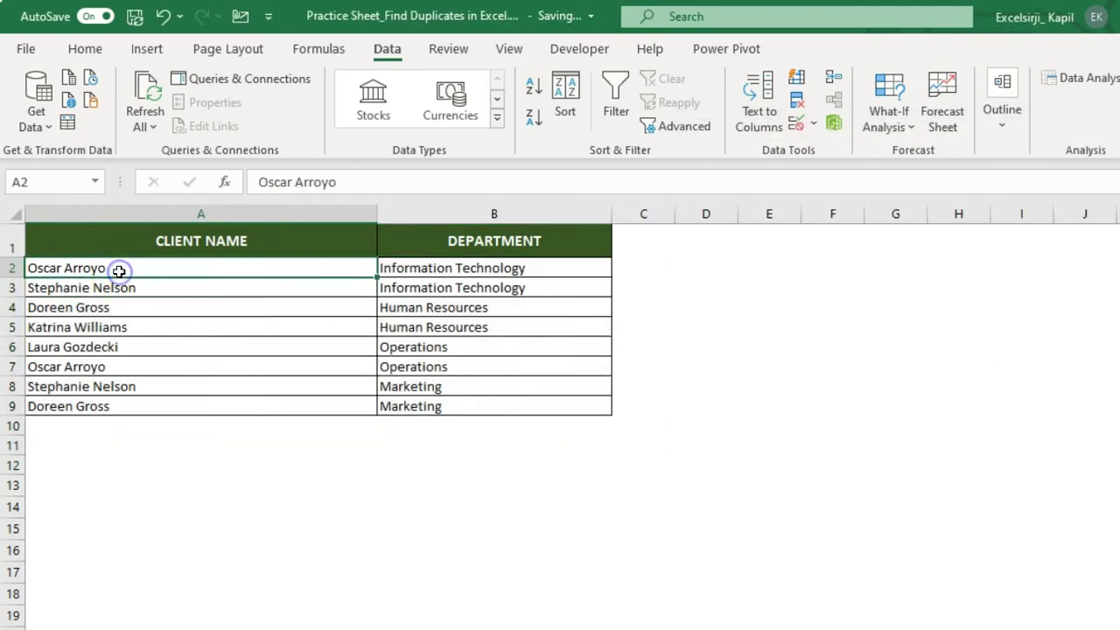
pyautogui.click(158, 369)
pyautogui.hotkey('shift', 'Right')
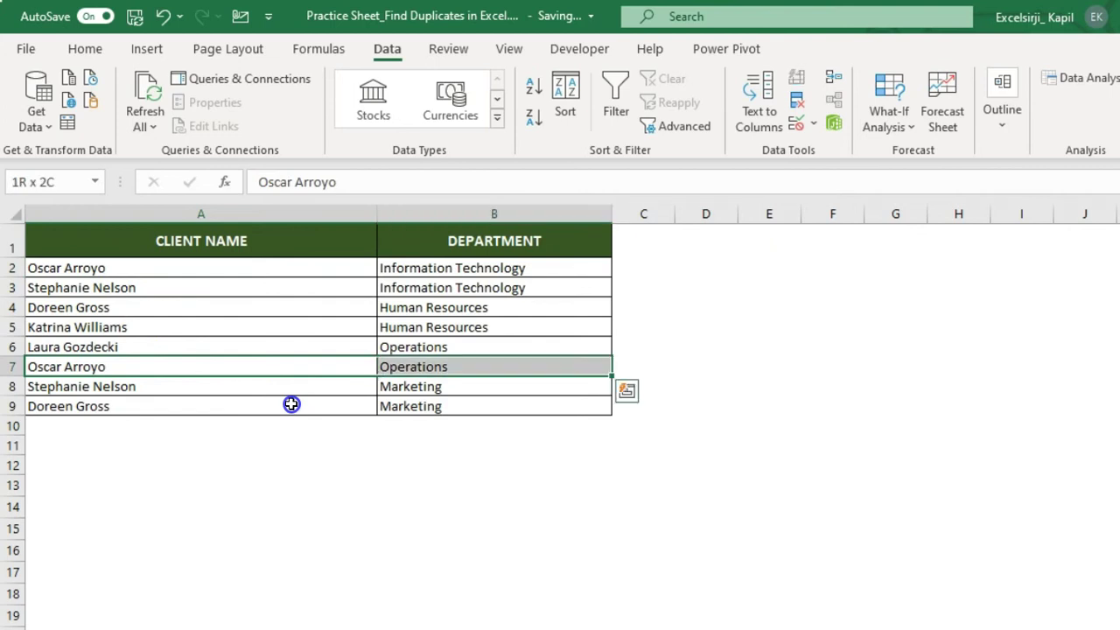
pyautogui.press('Up')
pyautogui.press('Up')
pyautogui.press('Up')
pyautogui.press('Up')
pyautogui.press('Up')
pyautogui.hotkey('shift', 'Right')
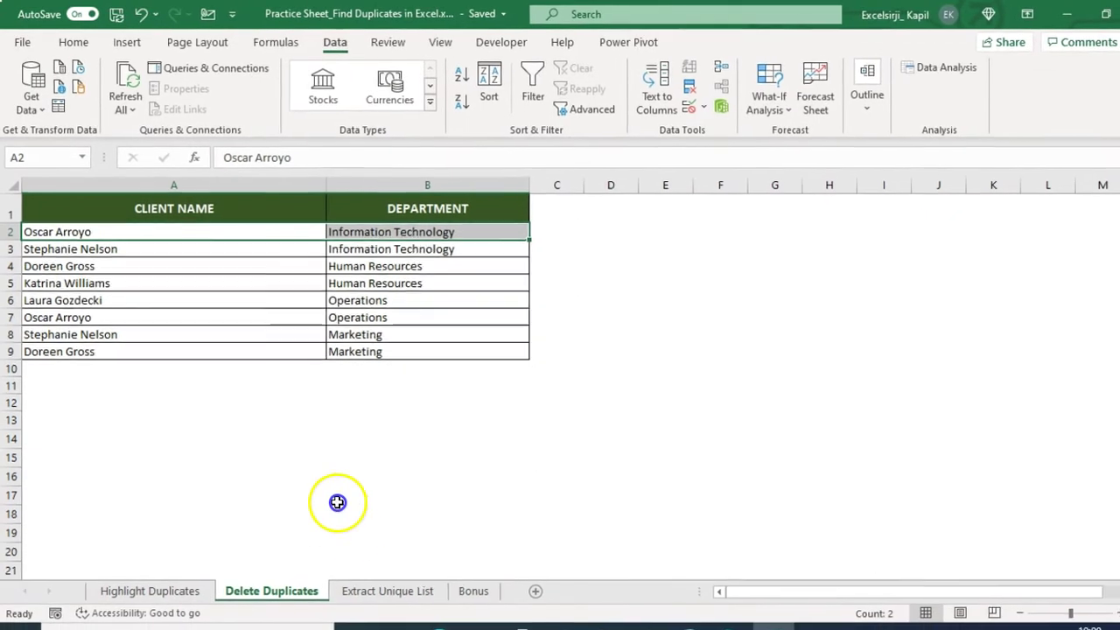
pyautogui.click(366, 591)
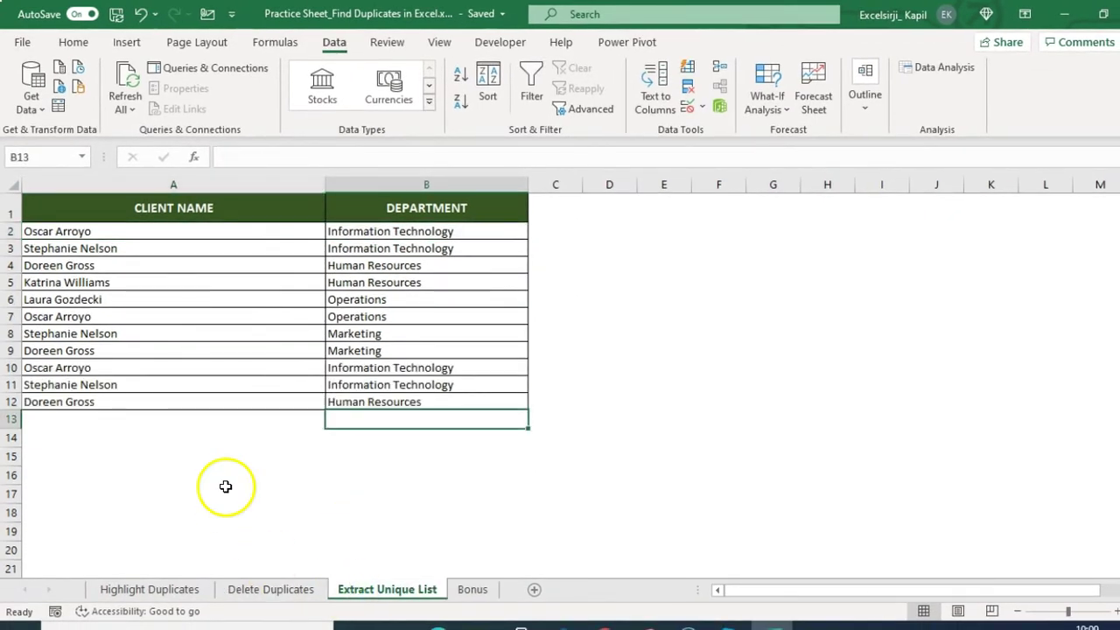
# Select the client names A2:A12 and choose C2 as the output cell
pyautogui.moveTo(115, 232); pyautogui.dragTo(130, 398)
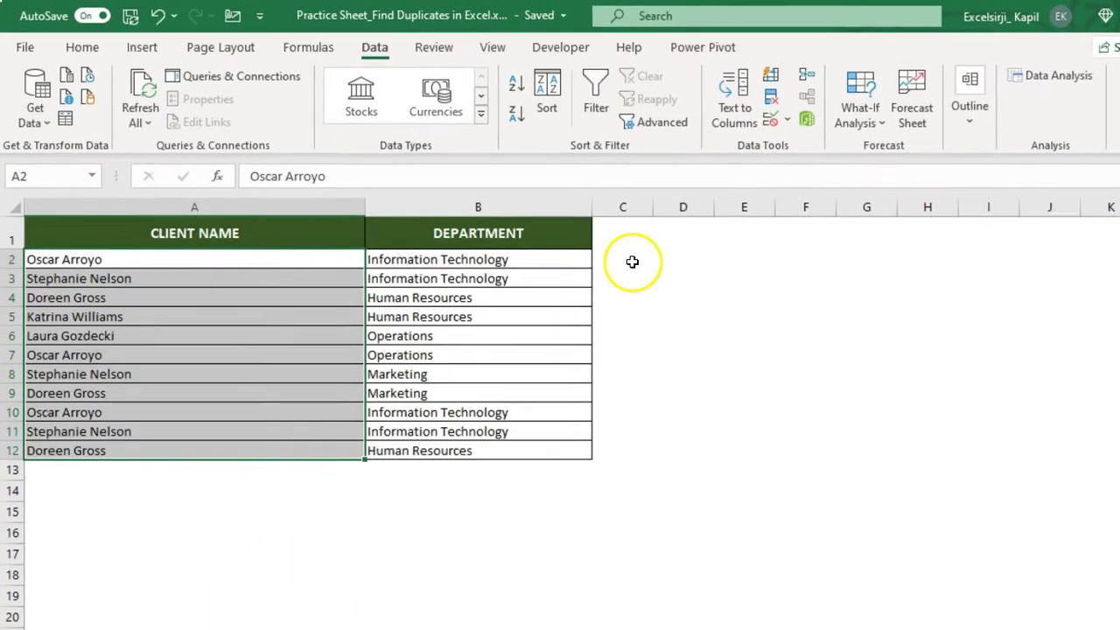
pyautogui.click(632, 262)
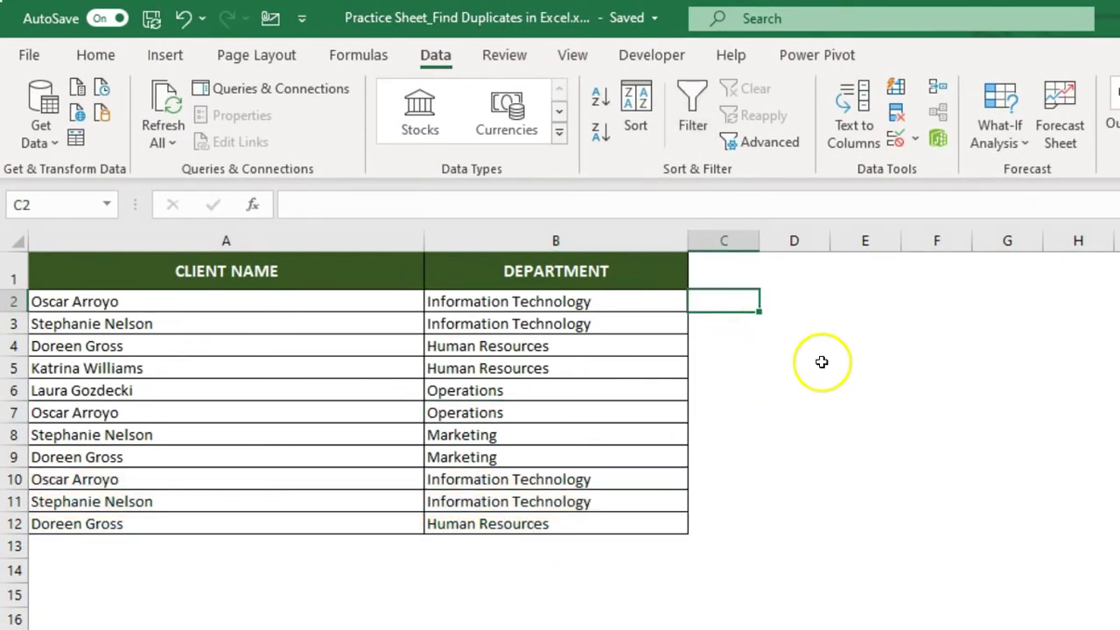
# Start =COUNTIFS in C2 with the client criteria range $A$1:$A2 and criterion $A2
pyautogui.write('=CO')
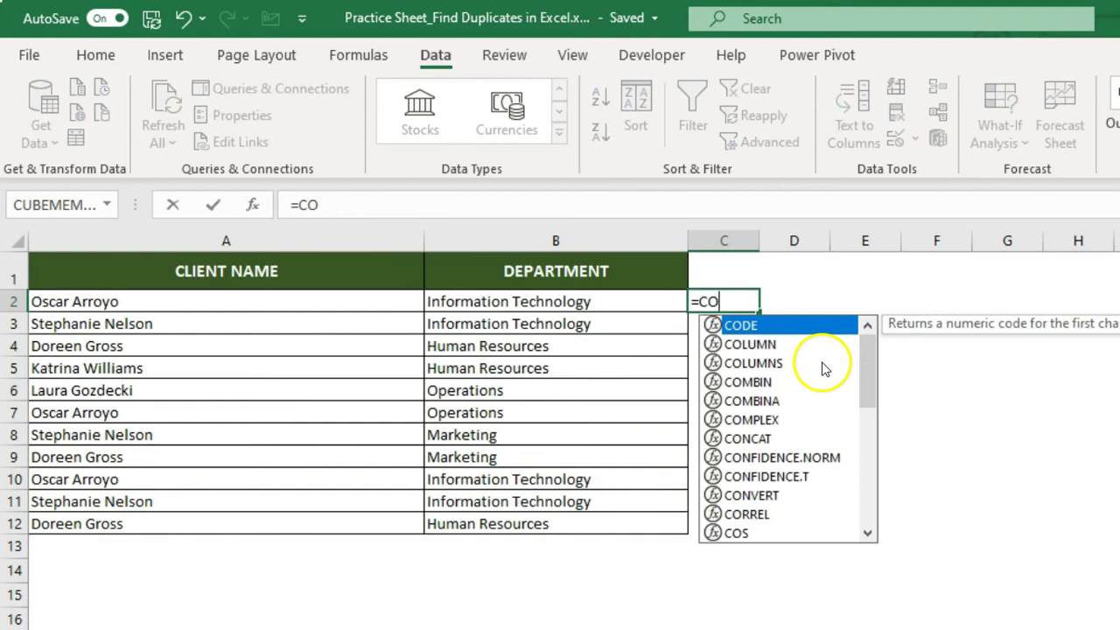
pyautogui.write('UNTIFS(')
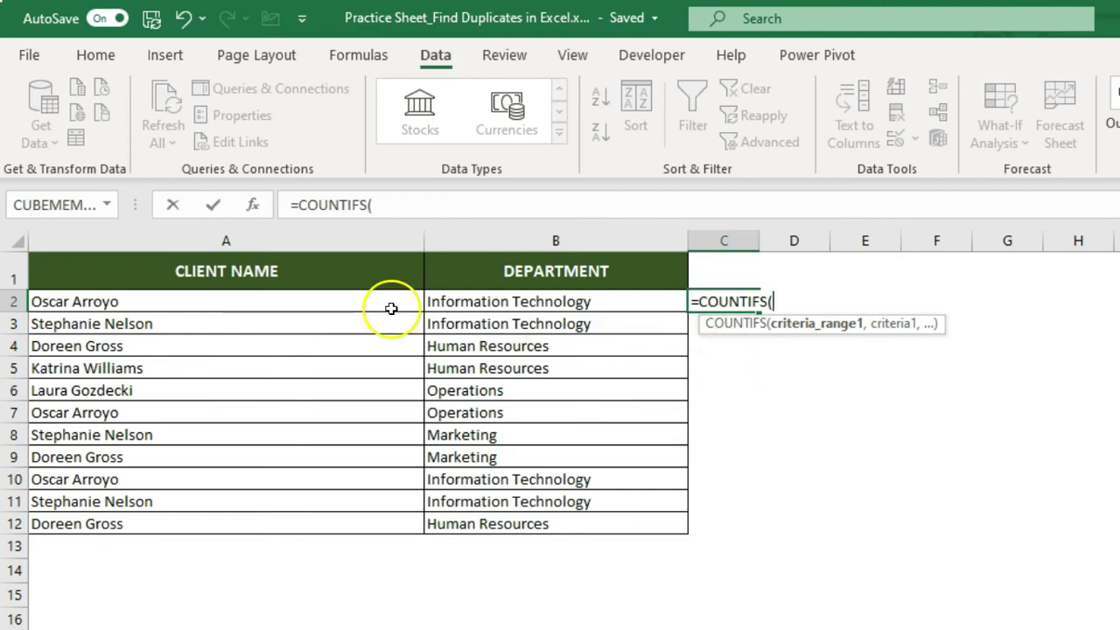
pyautogui.moveTo(232, 262); pyautogui.dragTo(232, 300)
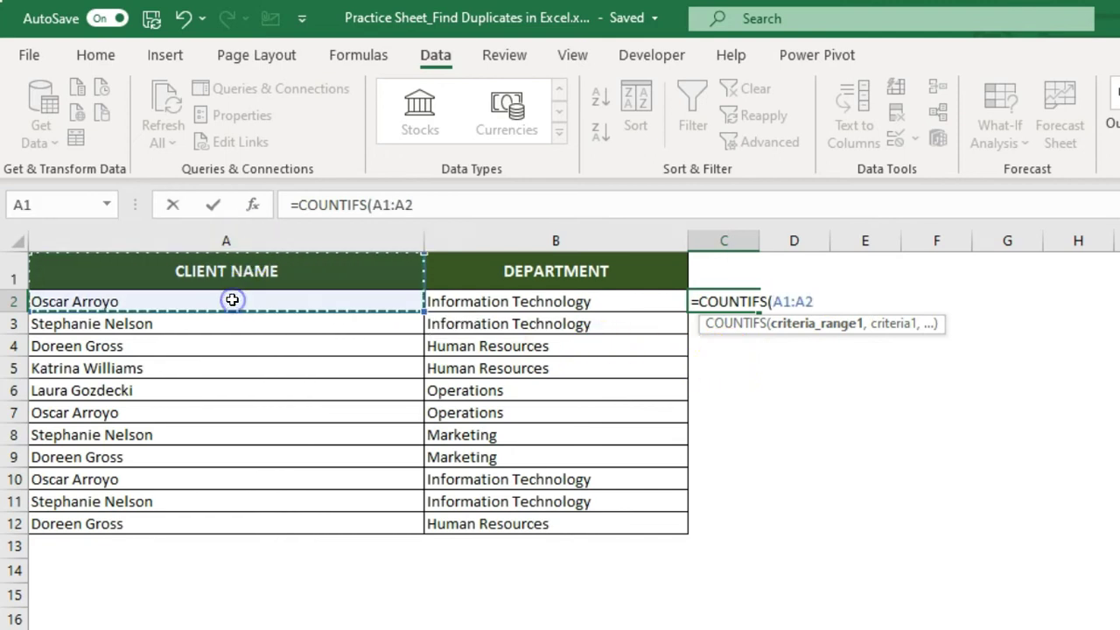
pyautogui.click(374, 205)
pyautogui.press('F4')
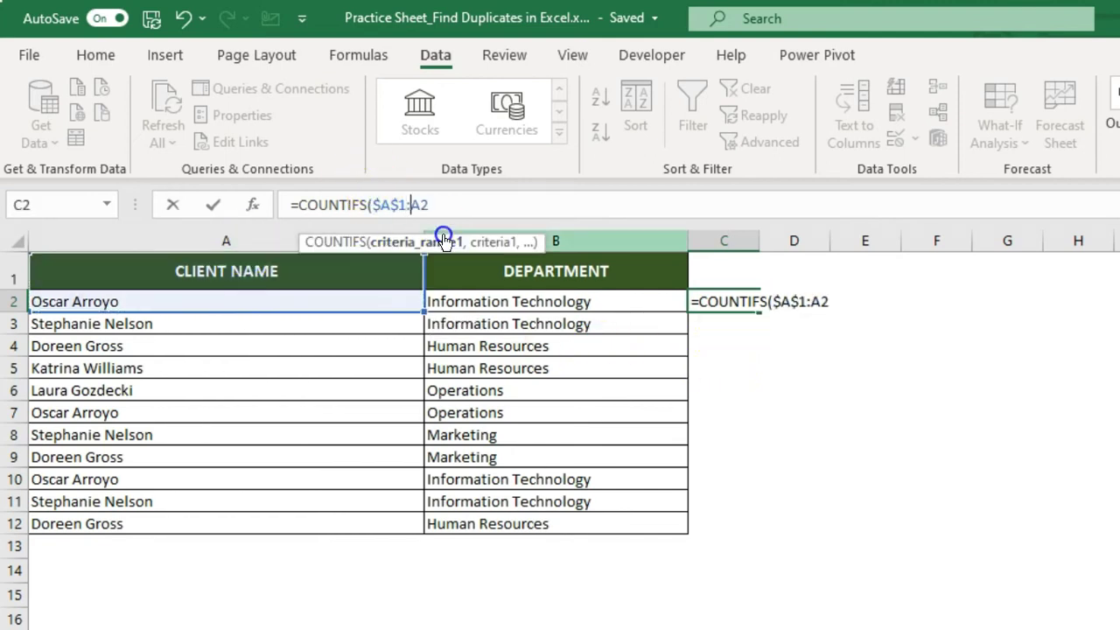
pyautogui.press('Right')
pyautogui.press('Right')
pyautogui.write('$')
pyautogui.press('Right')
pyautogui.write(',')
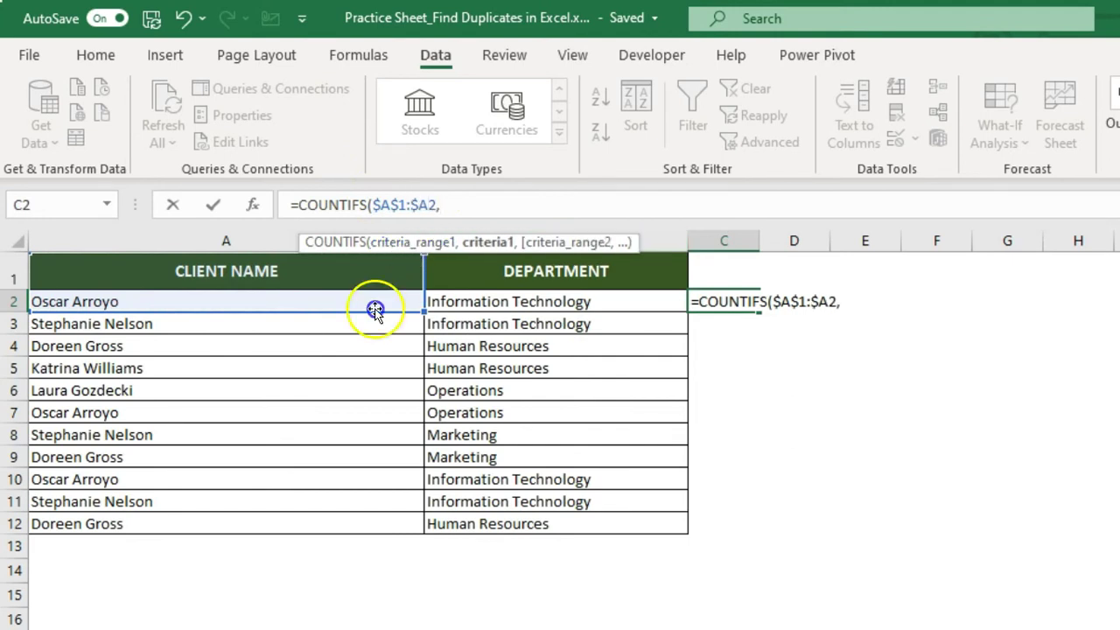
pyautogui.click(359, 301)
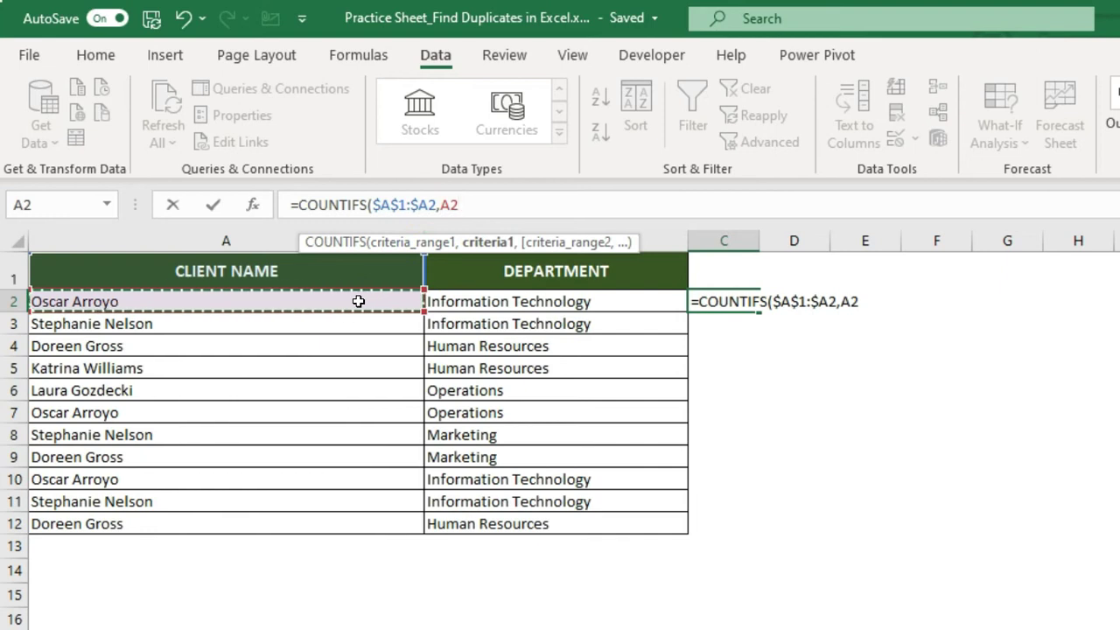
pyautogui.press('F4')
pyautogui.press('F4')
pyautogui.press('F4')
pyautogui.write(',')
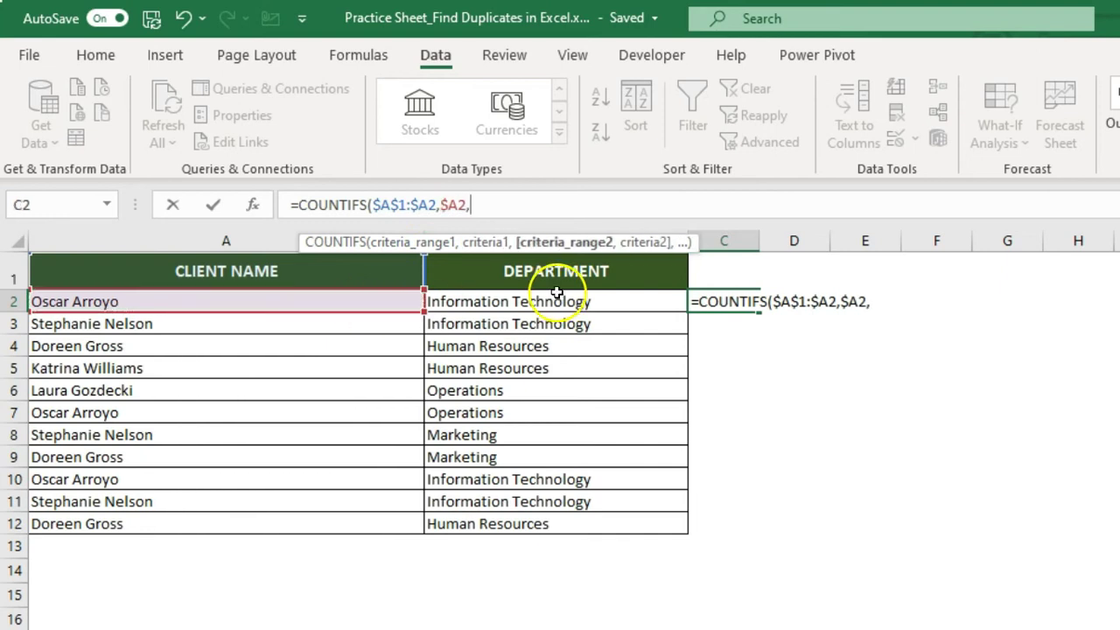
# Add the department criteria range $B$1:$B2 with criterion B2 and commit the formula
pyautogui.moveTo(542, 267); pyautogui.dragTo(542, 303)
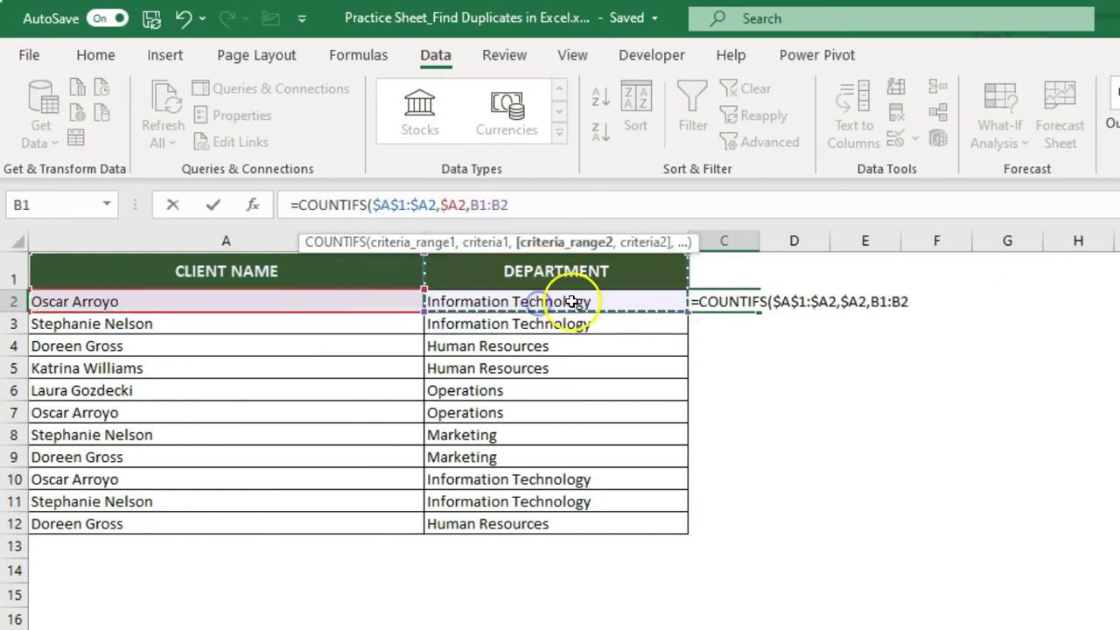
pyautogui.click(486, 207)
pyautogui.press('F4')
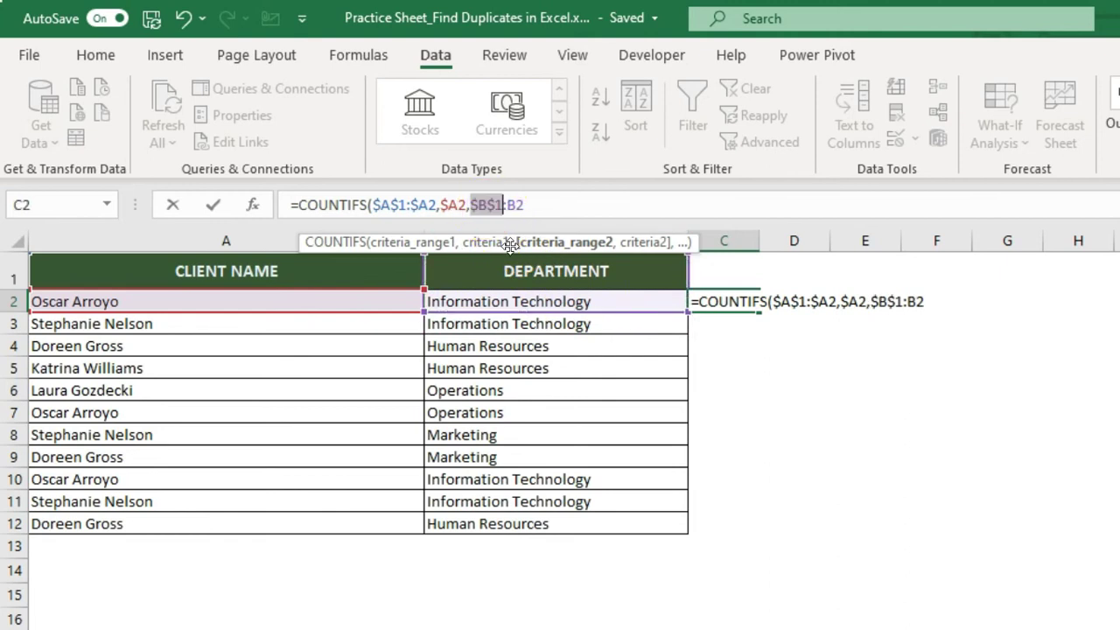
pyautogui.click(507, 204)
pyautogui.write('$')
pyautogui.click(549, 205)
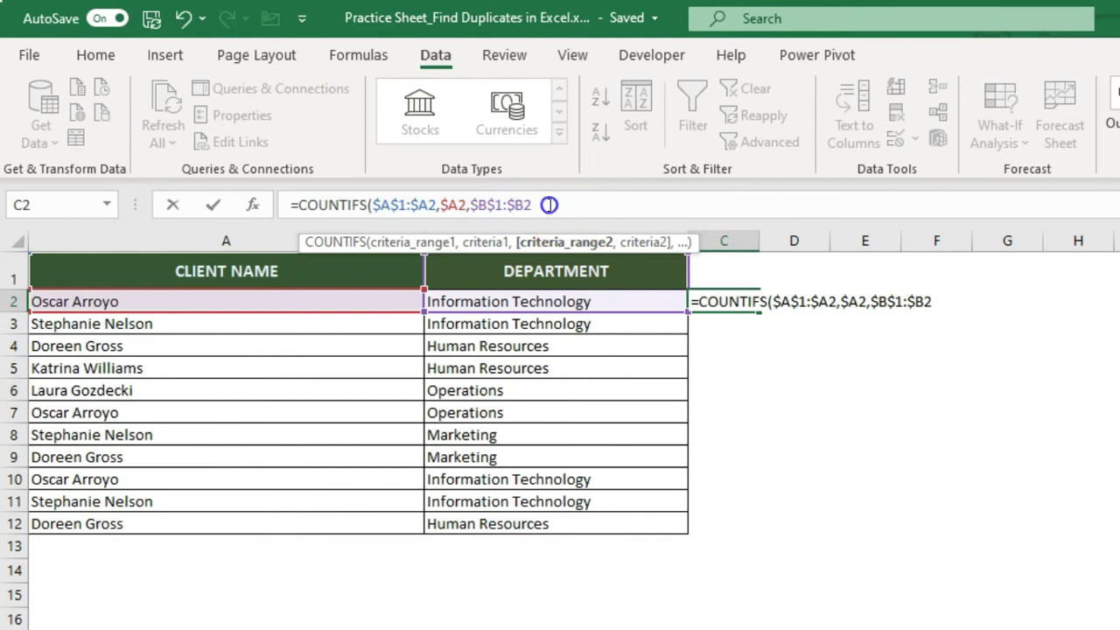
pyautogui.write(',')
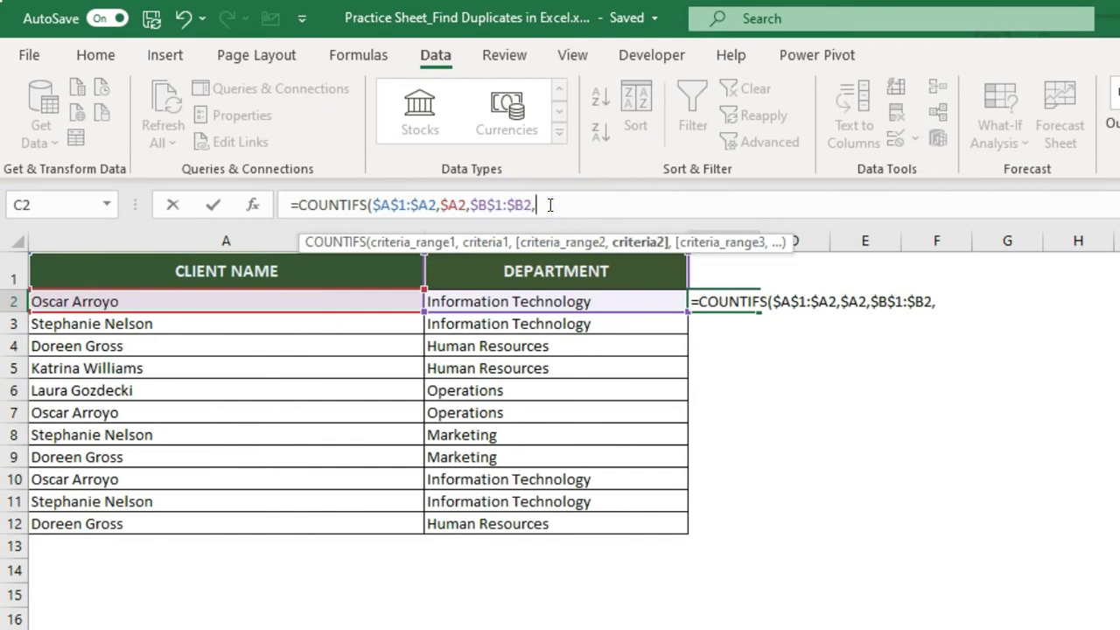
pyautogui.click(488, 301)
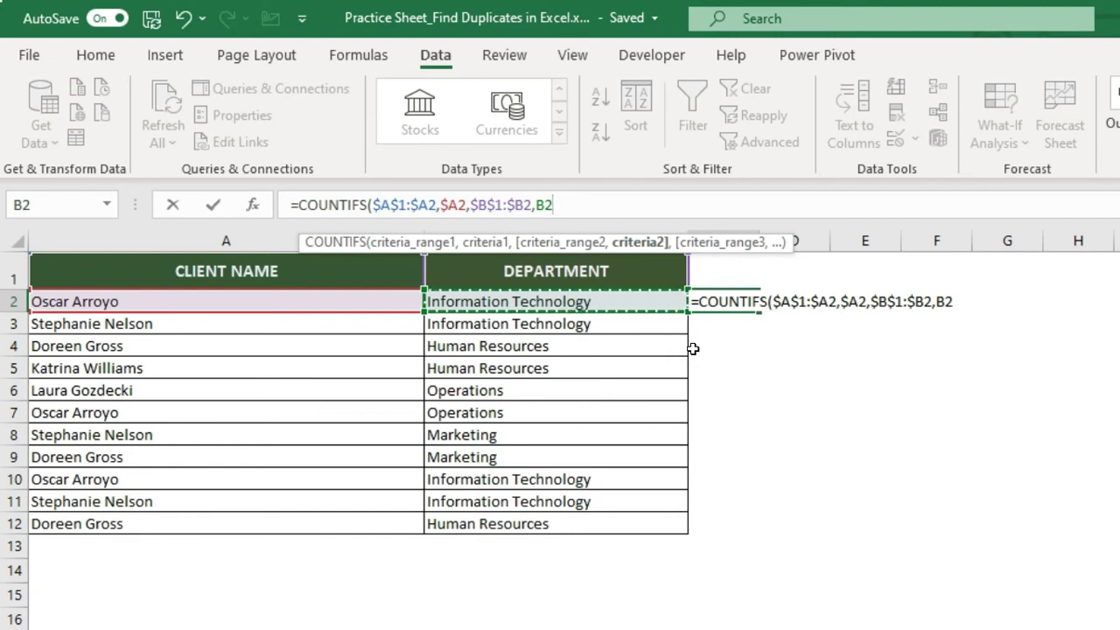
pyautogui.press('Return')
# Fill the COUNTIFS formula down to C12 and turn on header filters
pyautogui.press('Up')
pyautogui.hotkey('shift', 'Down')
pyautogui.hotkey('shift', 'Down')
pyautogui.hotkey('shift', 'Down')
pyautogui.hotkey('shift', 'Down')
pyautogui.hotkey('shift', 'Down')
pyautogui.hotkey('shift', 'Down')
pyautogui.hotkey('shift', 'Down')
pyautogui.hotkey('shift', 'Down')
pyautogui.hotkey('shift', 'Down')
pyautogui.hotkey('shift', 'Down')
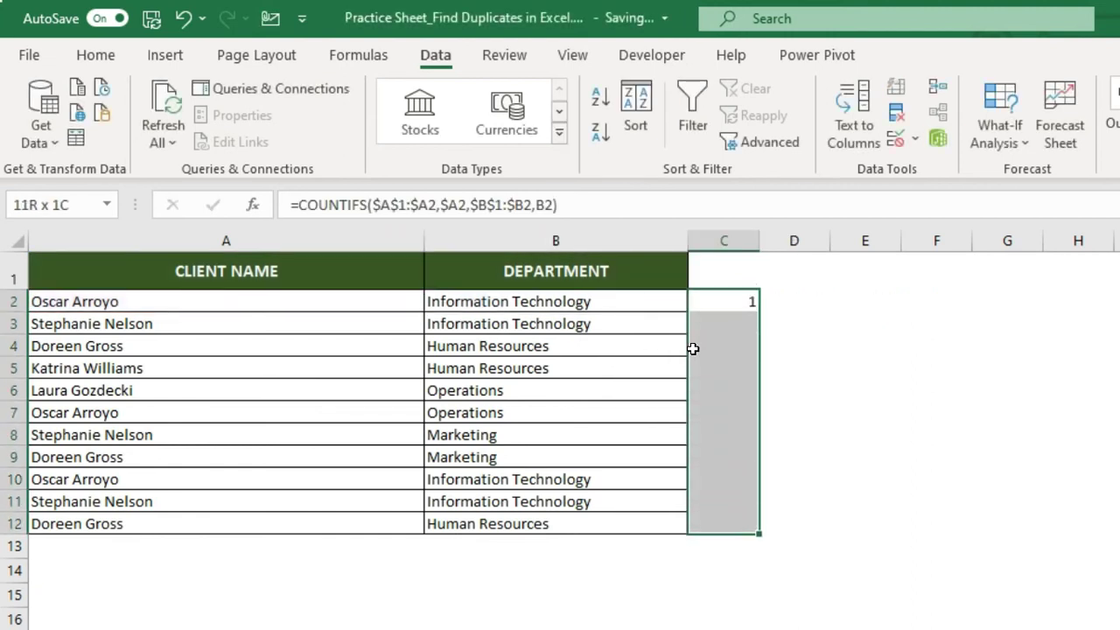
pyautogui.hotkey('ctrl', 'd')
pyautogui.press('Up')
pyautogui.hotkey('ctrl', 'shift', 'l')
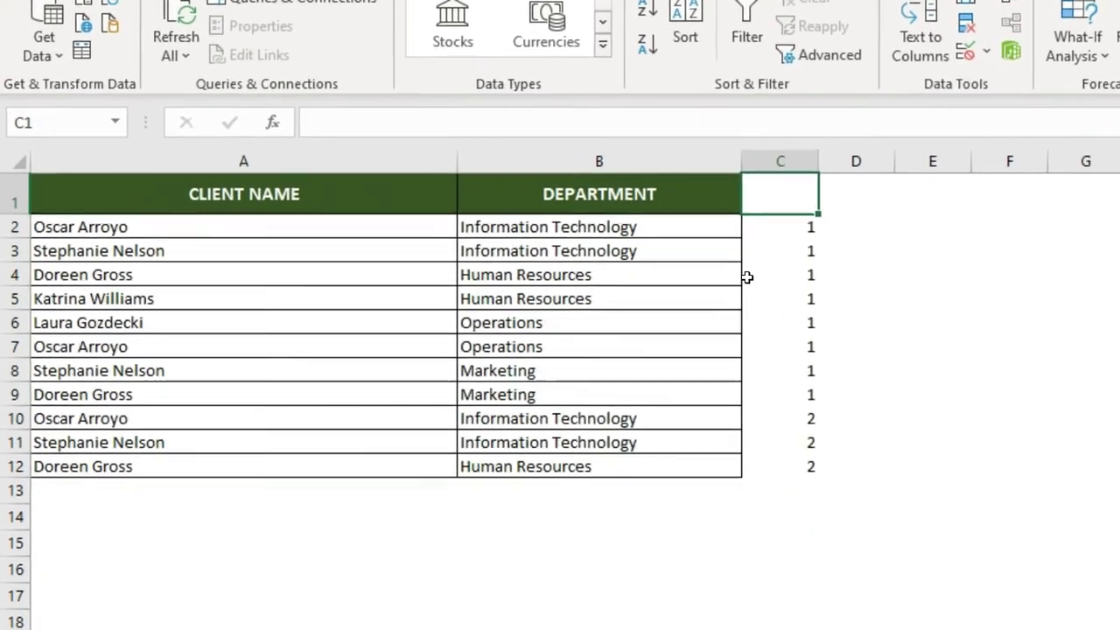
# Filter column C to show only counts of 1 and select the visible unique rows A1:B9
pyautogui.hotkey('alt', 'Down')
pyautogui.press('Down')
pyautogui.press('Down')
pyautogui.press('Down')
pyautogui.press('Down')
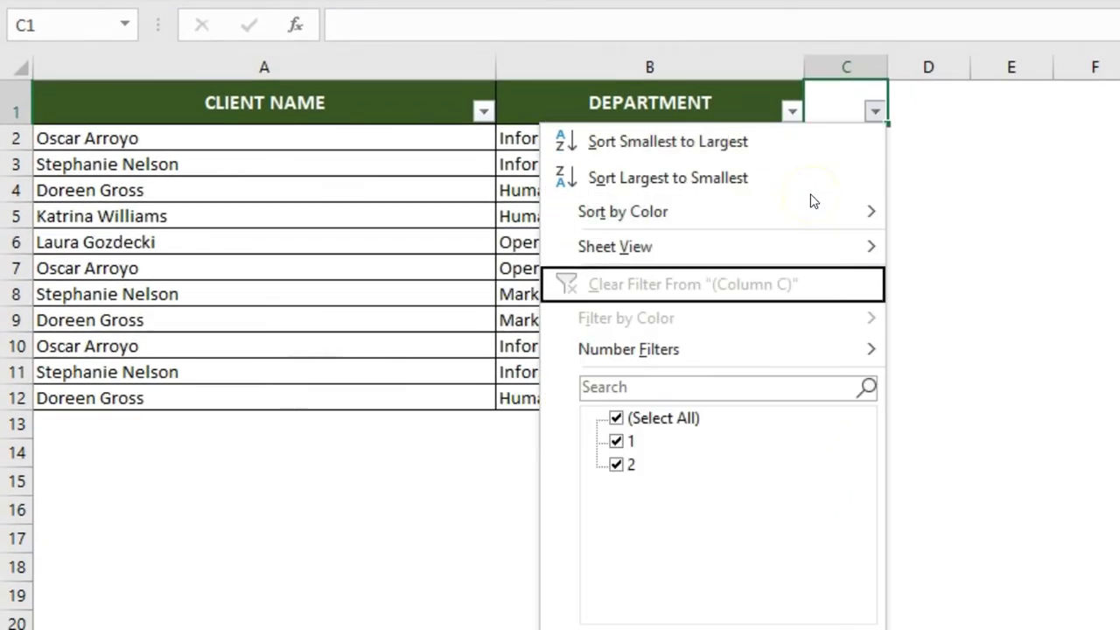
pyautogui.press('Down')
pyautogui.press('Down')
pyautogui.press('Down')
pyautogui.press('Down')
pyautogui.press('space')
pyautogui.press('Down')
pyautogui.press('space')
pyautogui.press('Return')
pyautogui.press('Left')
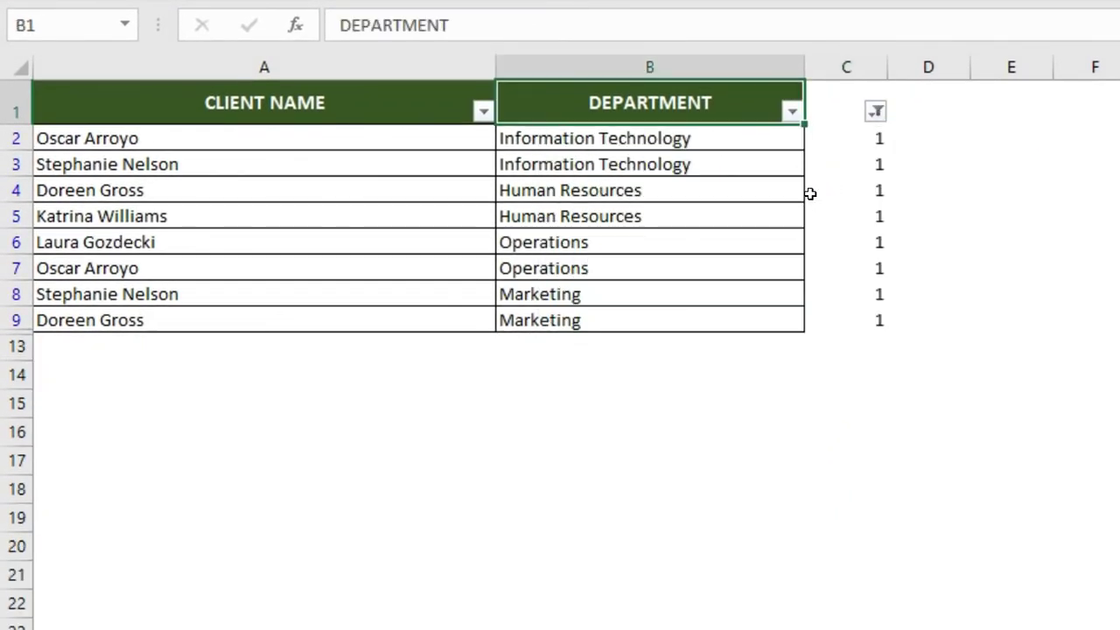
pyautogui.press('Left')
pyautogui.hotkey('shift', 'Right')
pyautogui.hotkey('ctrl', 'shift', 'Down')
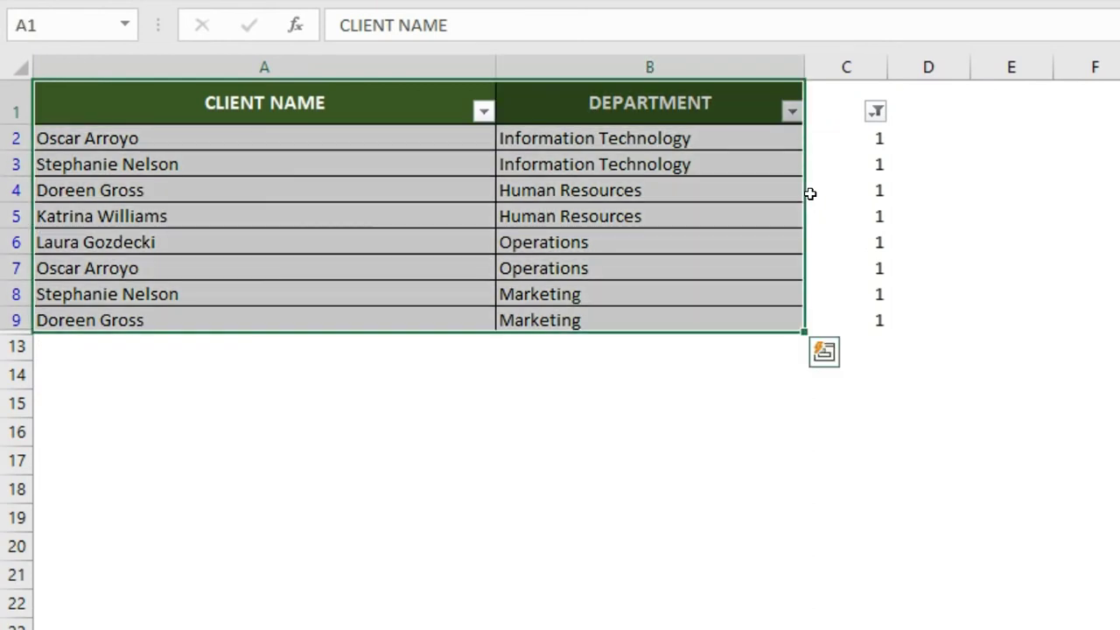
# Remove the filters and delete the helper counts in C2:C12
pyautogui.press('Right')
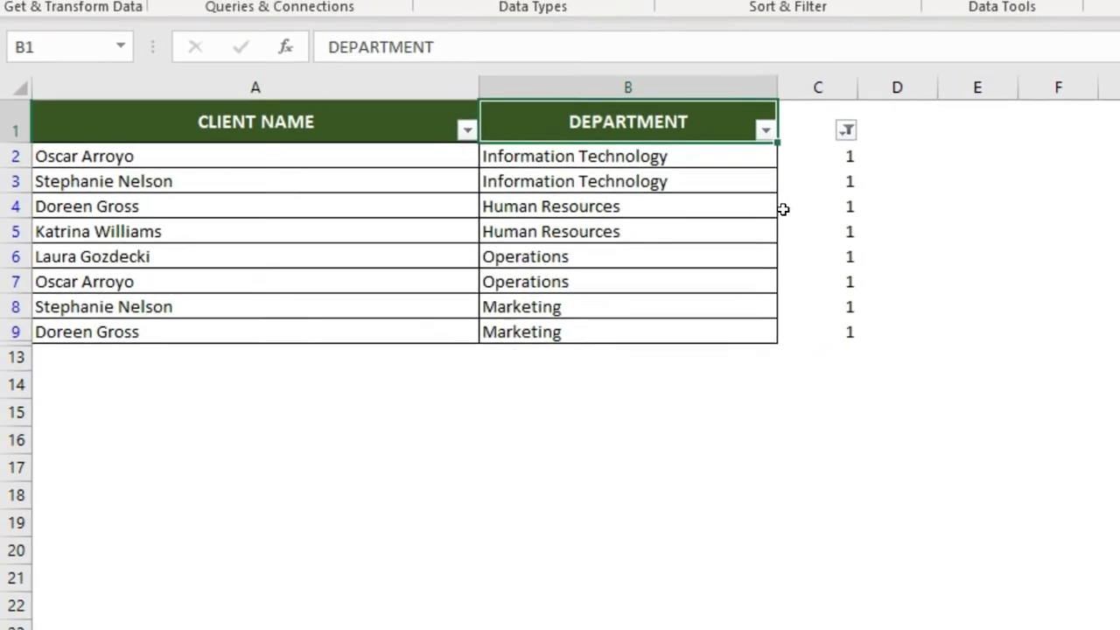
pyautogui.press('Right')
pyautogui.hotkey('ctrl', 'shift', 'l')
pyautogui.press('Down')
pyautogui.hotkey('ctrl', 'shift', 'Down')
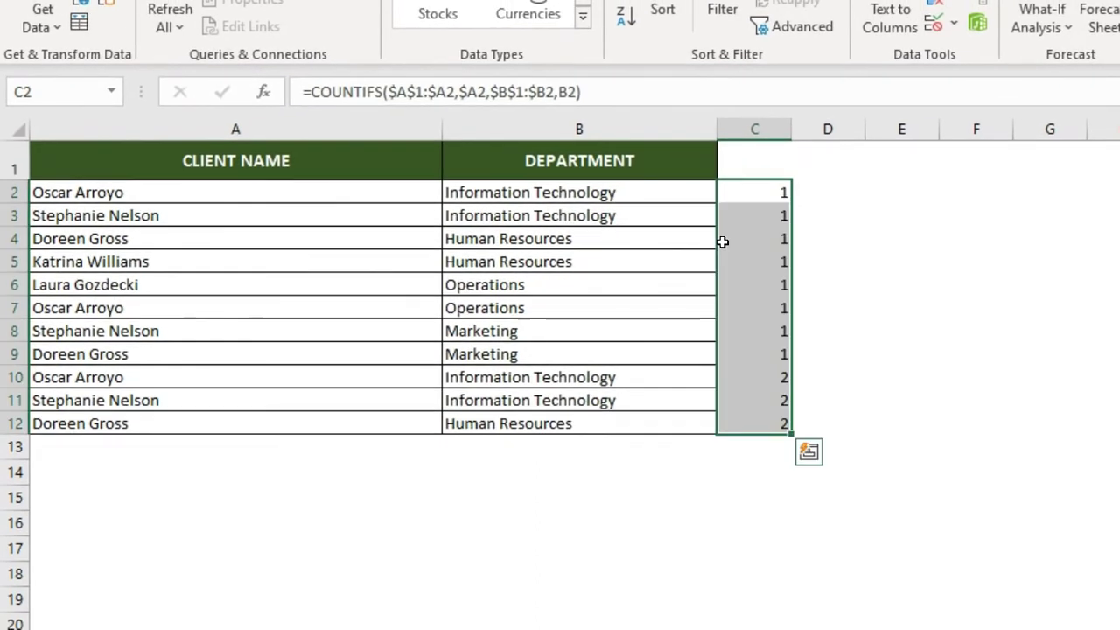
pyautogui.press('Delete')
pyautogui.press('Right')
# Enter =UNIQUE(A2:B12) in D2
pyautogui.write('=U')
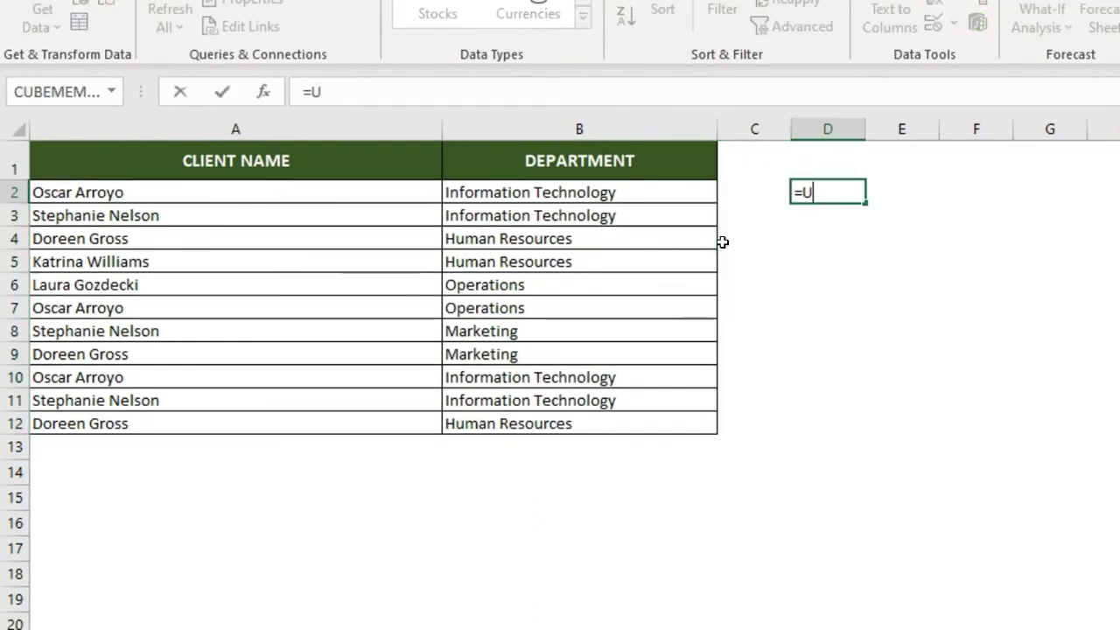
pyautogui.write('NIQUE(')
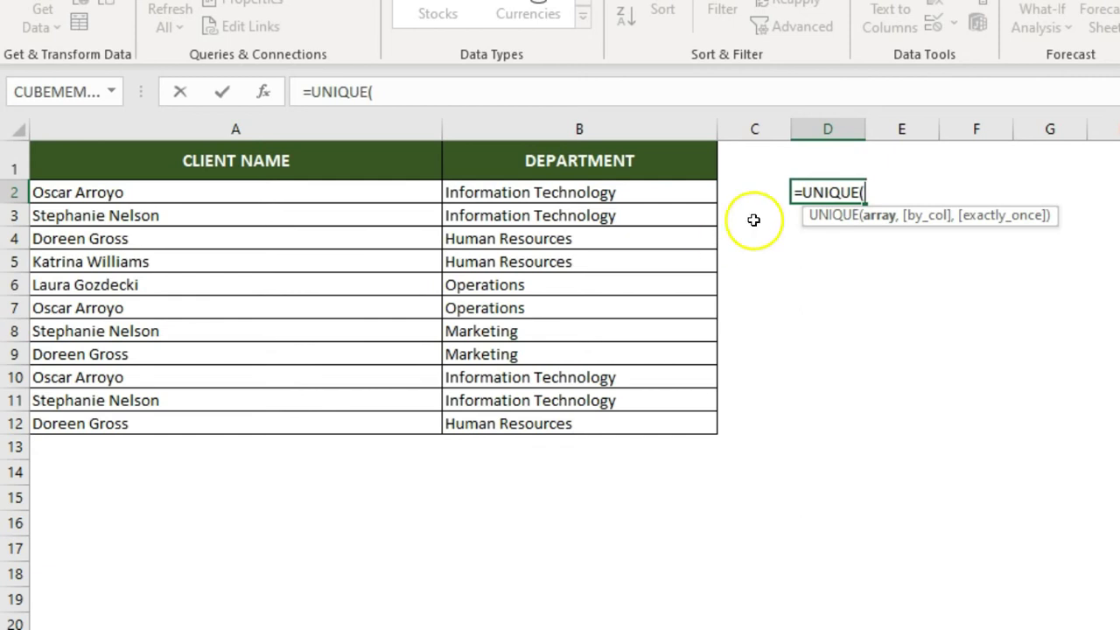
pyautogui.click(835, 197)
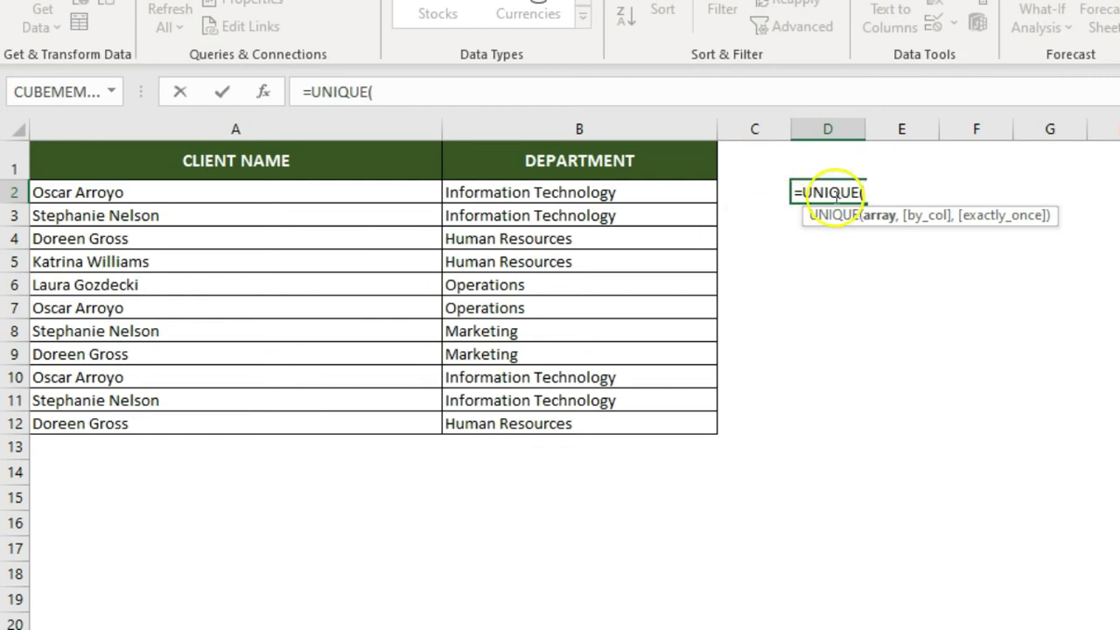
pyautogui.click(202, 196)
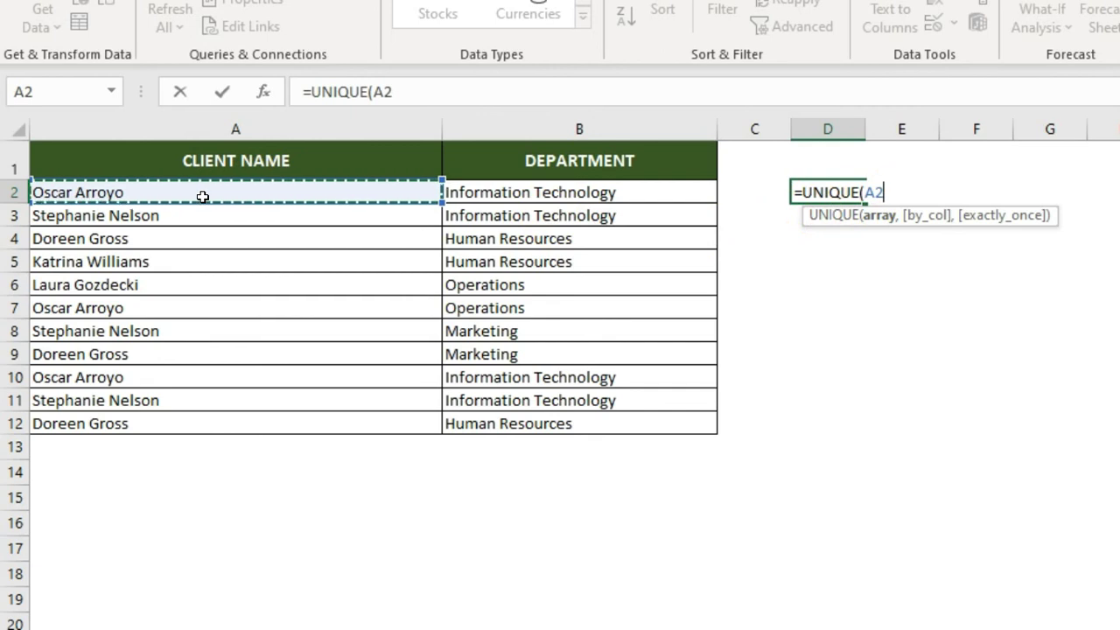
pyautogui.moveTo(203, 196); pyautogui.dragTo(555, 426)
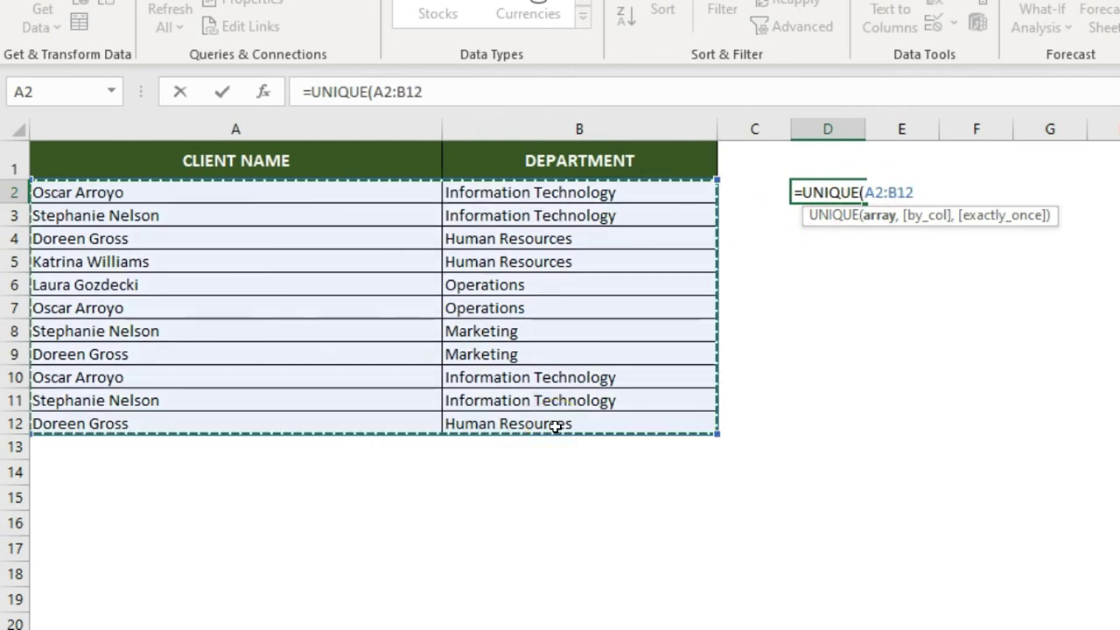
pyautogui.press('Return')
# Select the spilled unique list and autofit columns D and E
pyautogui.press('Up')
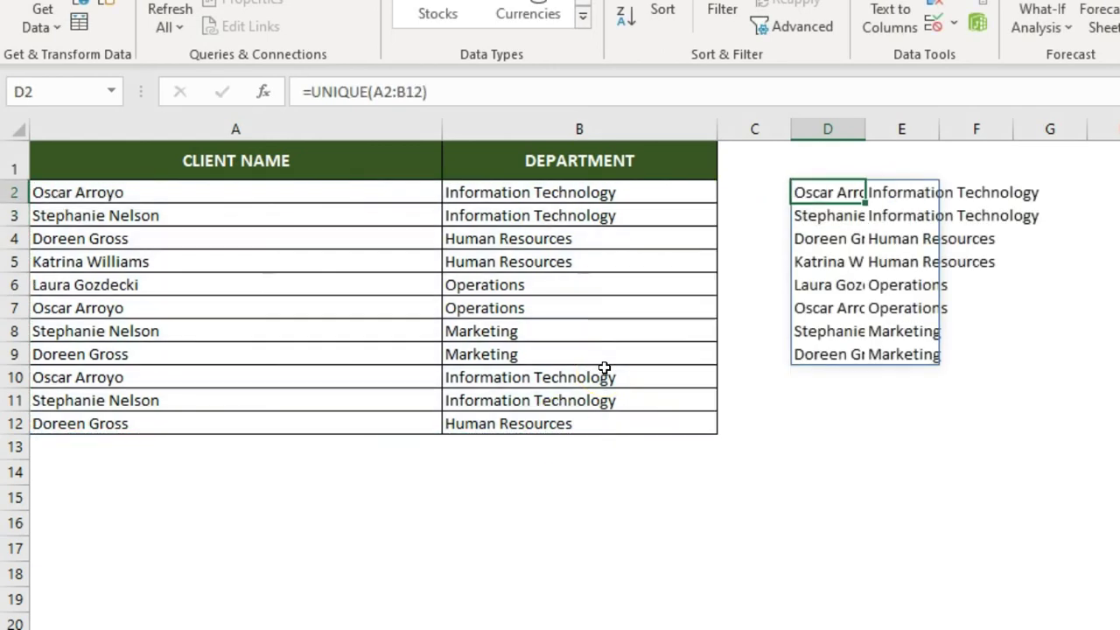
pyautogui.press('Right')
pyautogui.press('Left')
pyautogui.hotkey('shift', 'Down')
pyautogui.hotkey('ctrl', 'shift', 'Down')
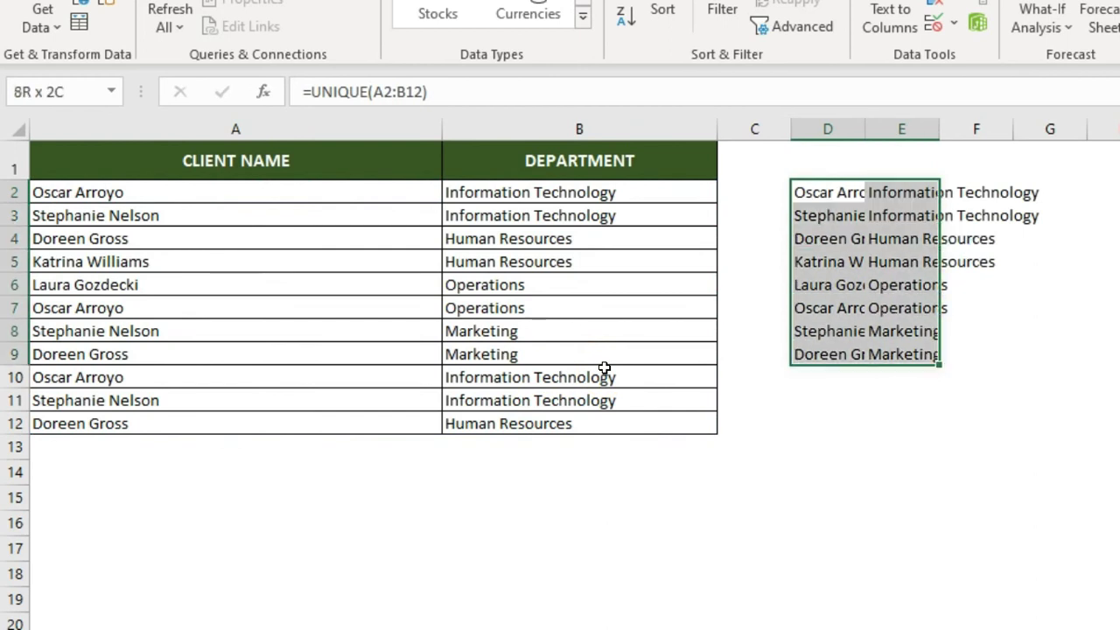
pyautogui.moveTo(825, 132); pyautogui.dragTo(936, 129)
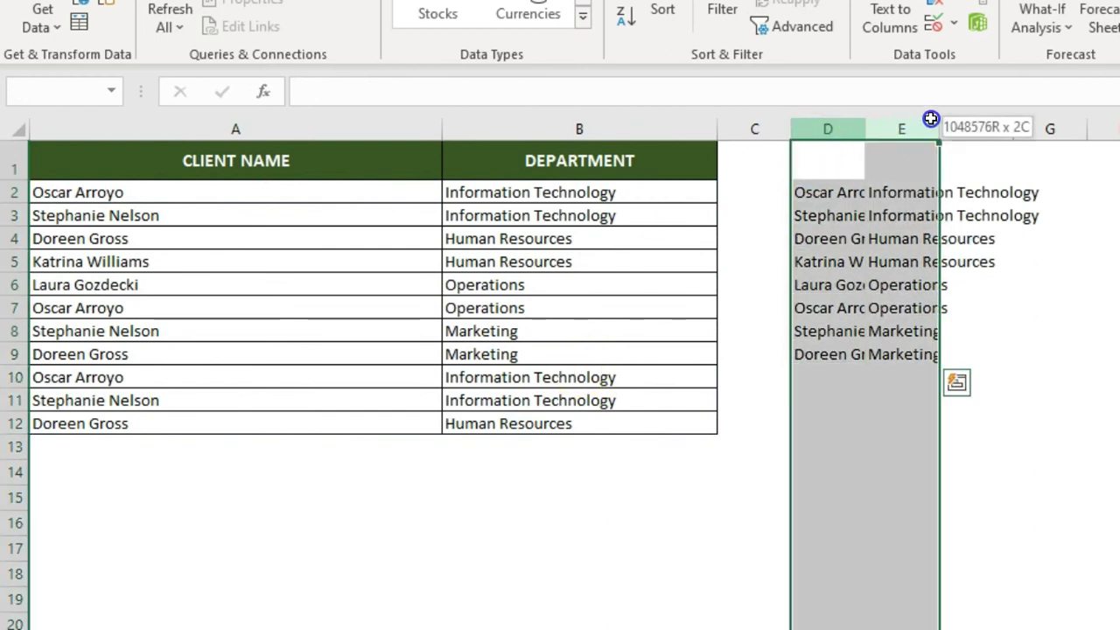
pyautogui.doubleClick(939, 129)
pyautogui.click(993, 350)
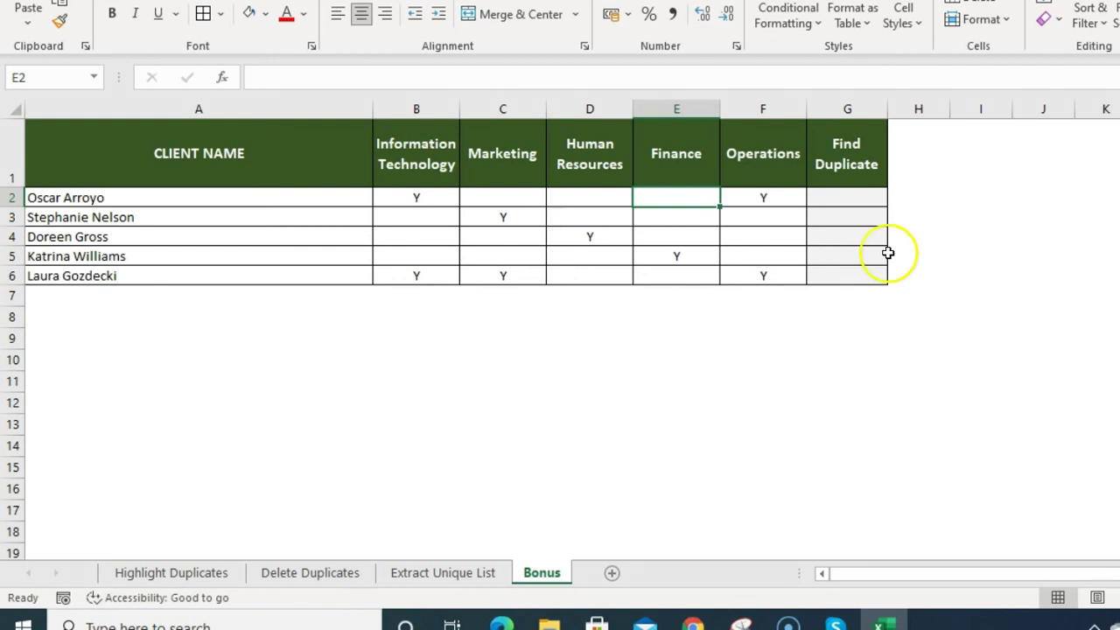
pyautogui.click(866, 201)
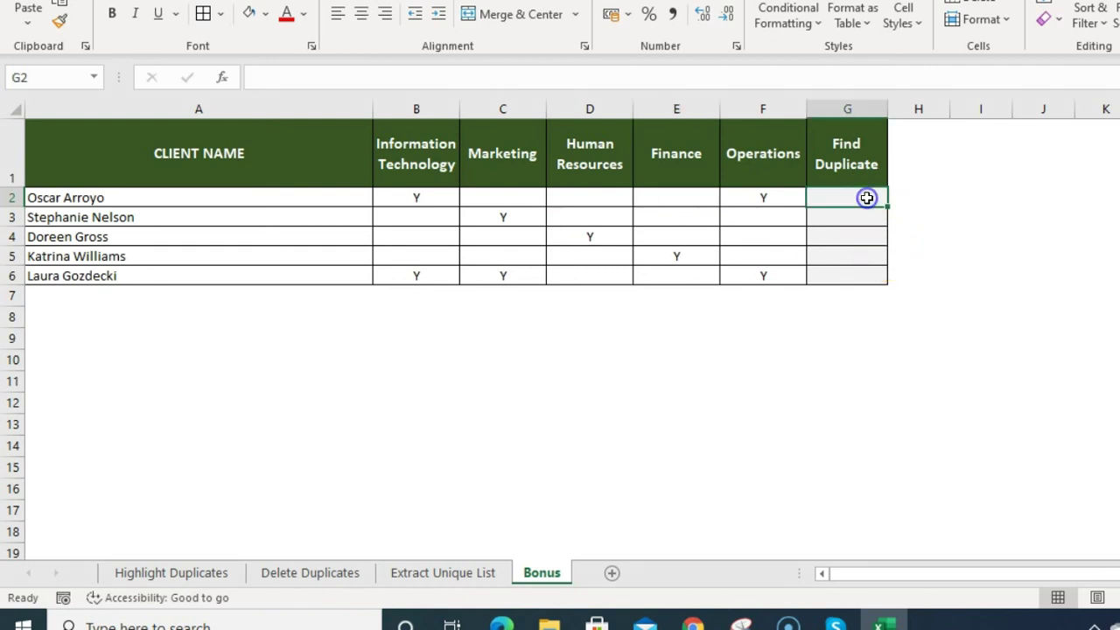
pyautogui.click(244, 196)
pyautogui.click(430, 187)
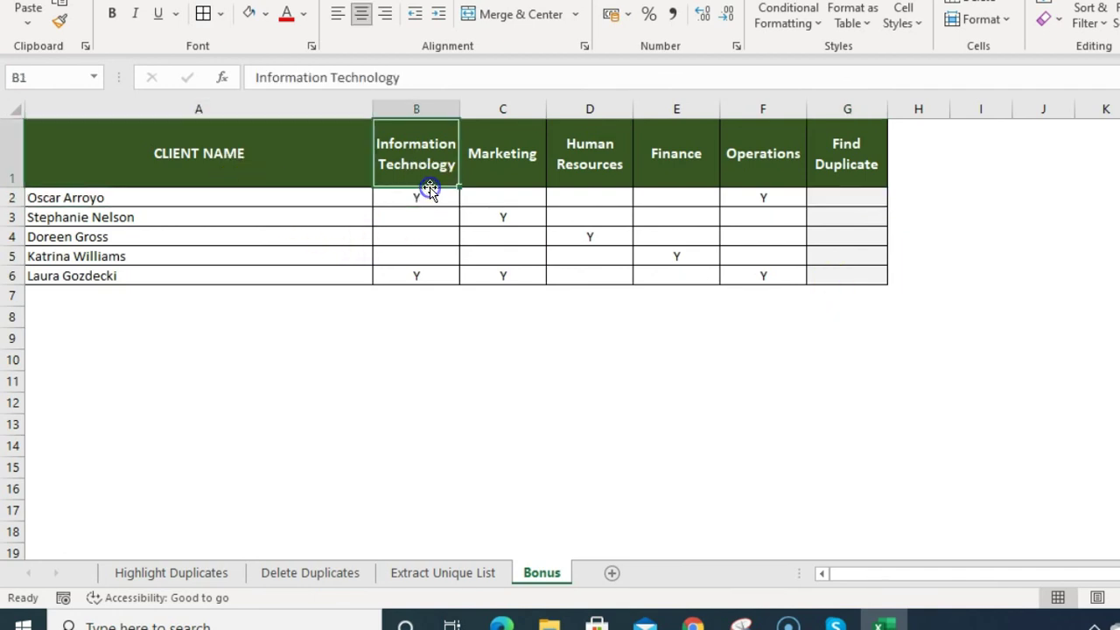
pyautogui.click(787, 195)
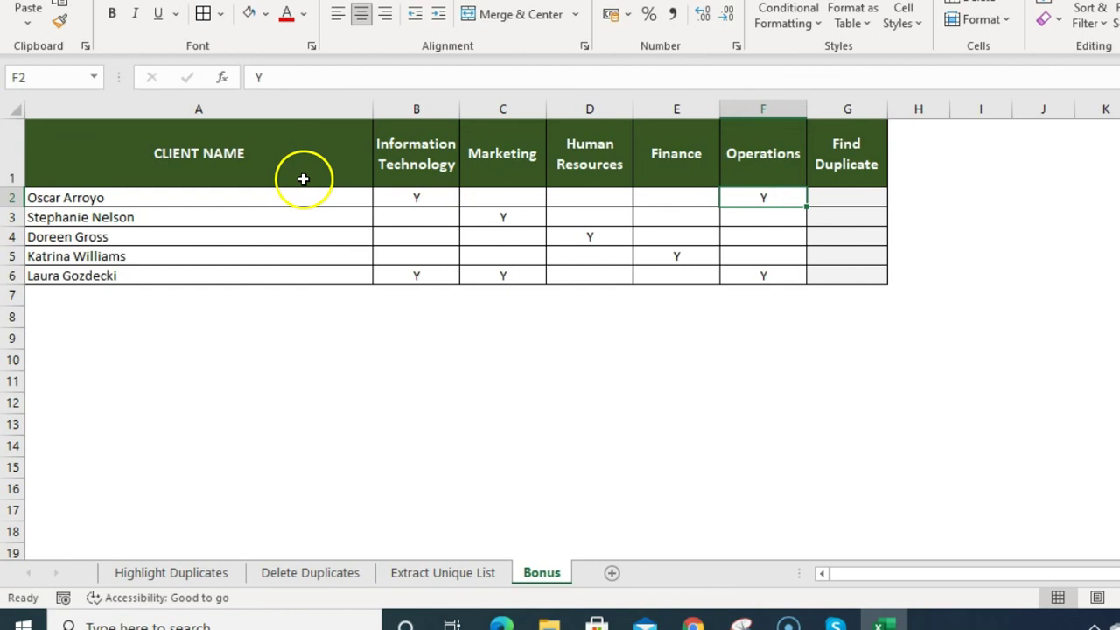
pyautogui.click(231, 202)
pyautogui.click(278, 220)
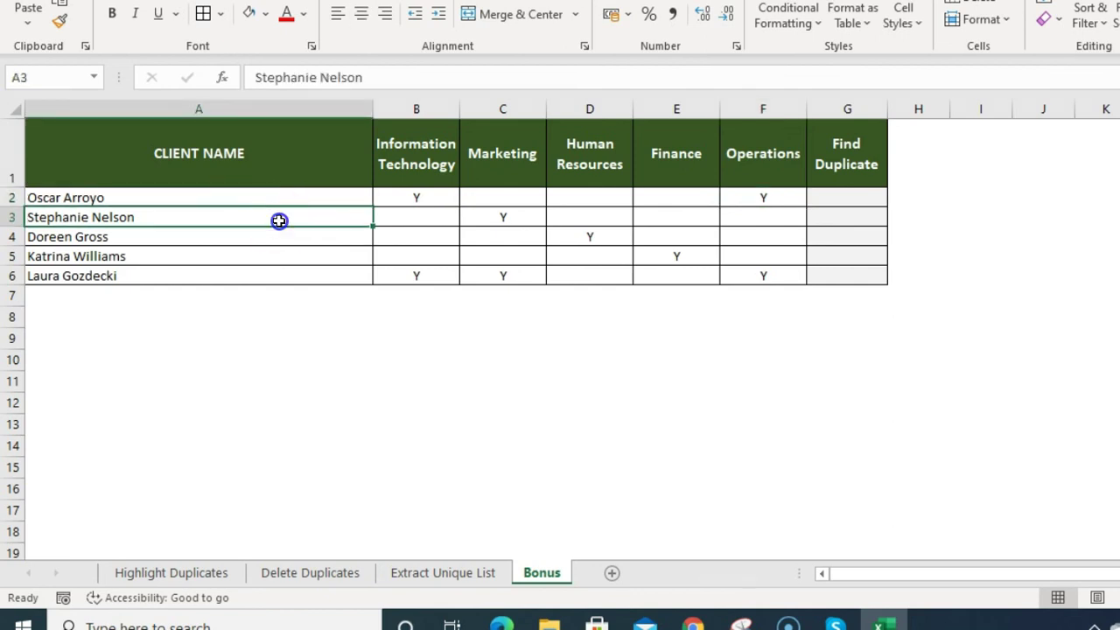
pyautogui.click(494, 218)
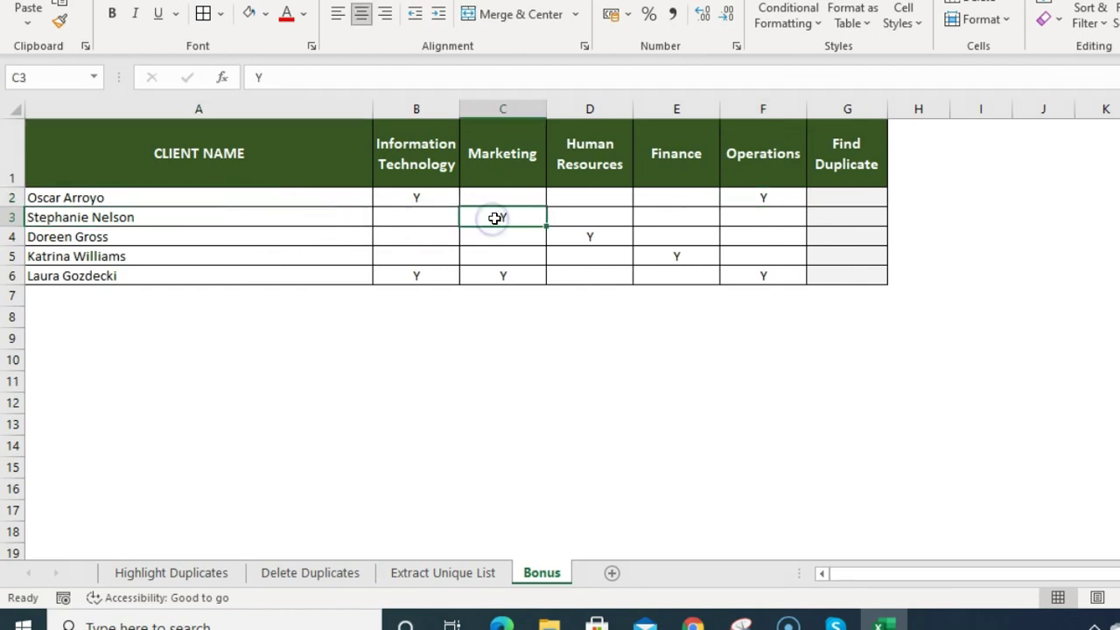
pyautogui.click(258, 272)
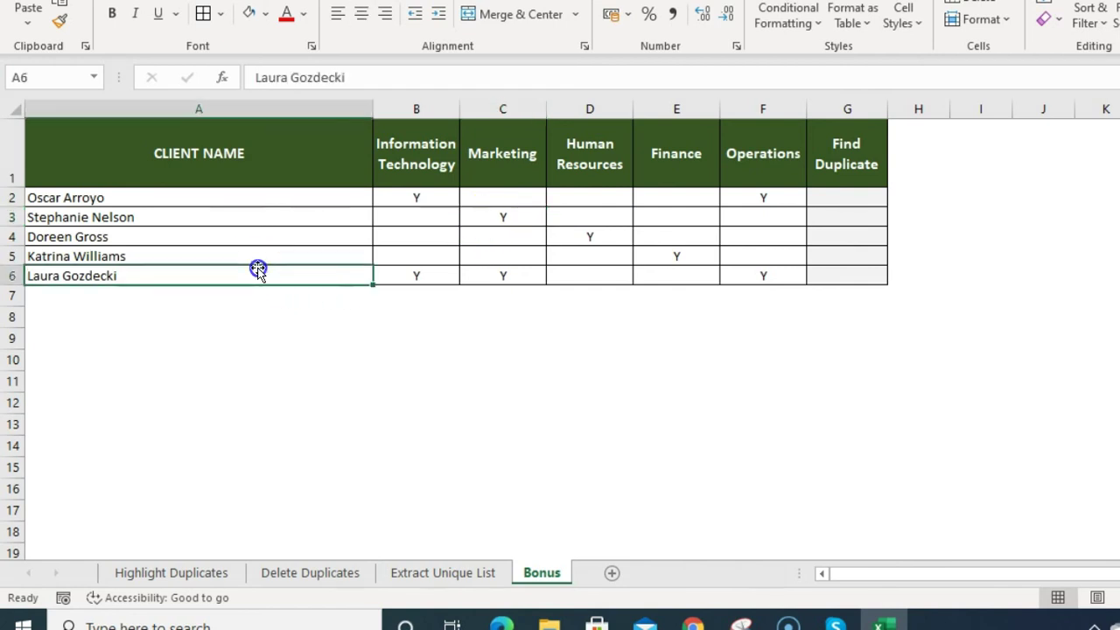
pyautogui.click(389, 277)
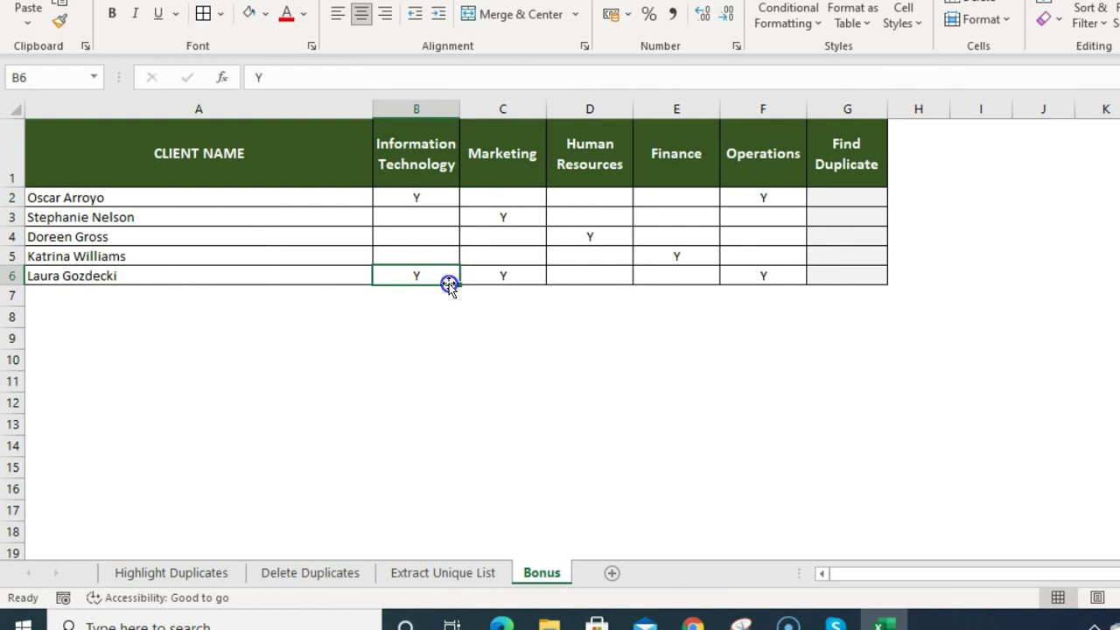
pyautogui.click(500, 258)
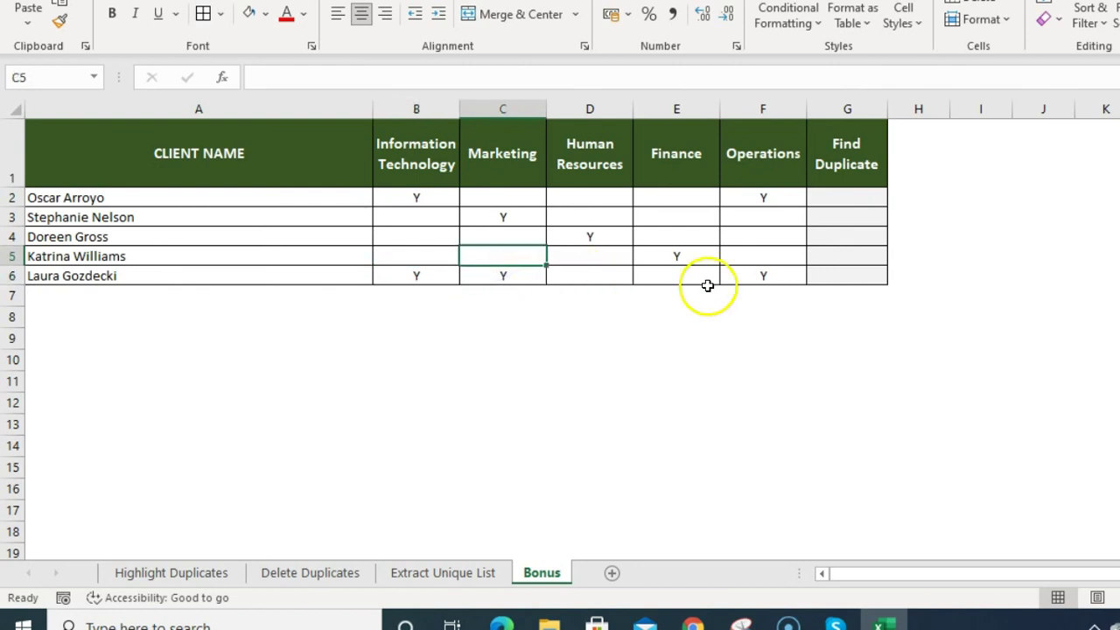
pyautogui.click(756, 292)
pyautogui.click(767, 274)
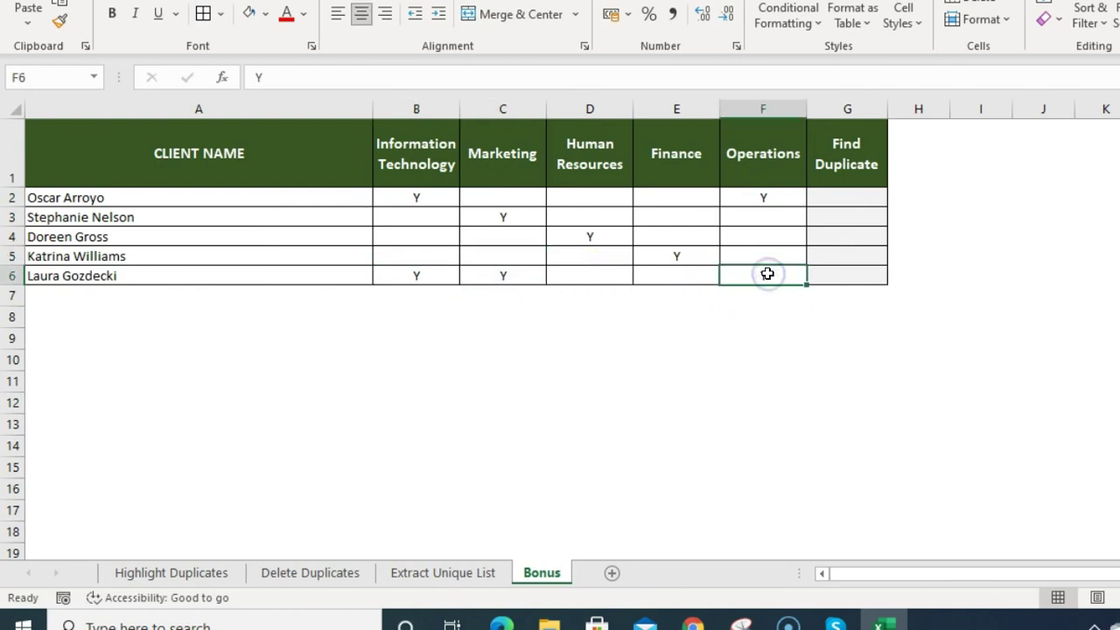
pyautogui.click(872, 193)
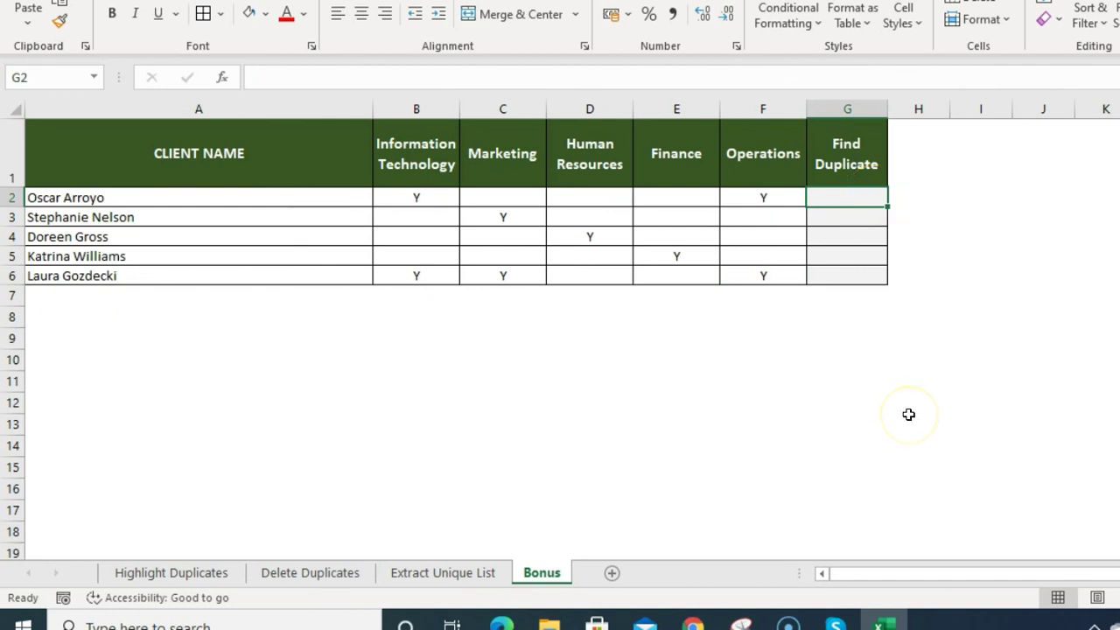
pyautogui.write('=countifs(')
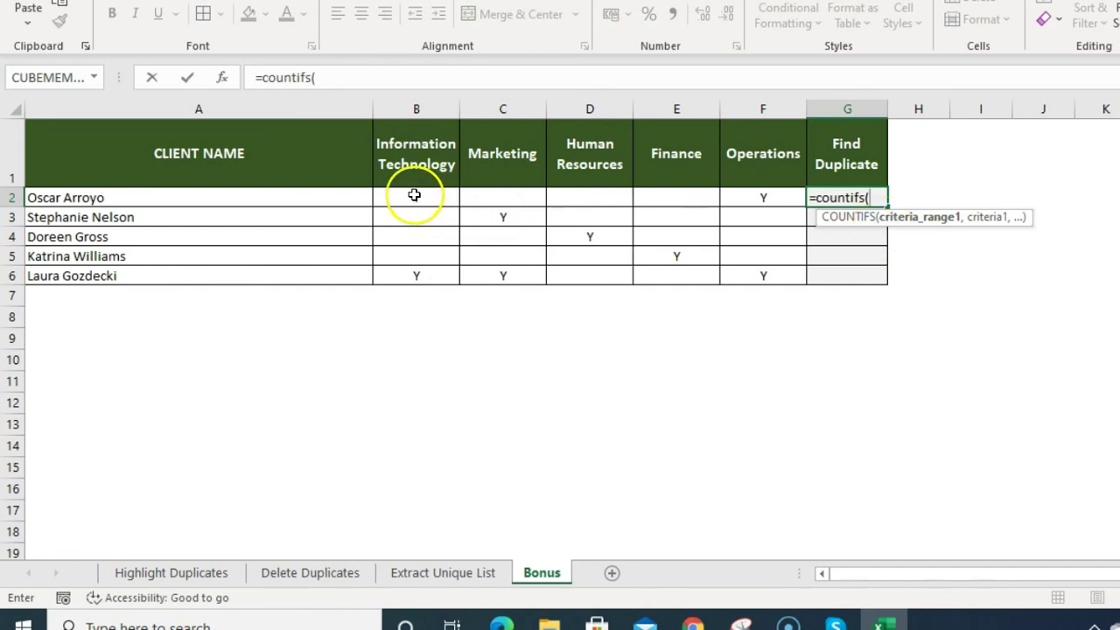
# Enter =COUNTIFS($B2:$F2,"Y") in G2
pyautogui.moveTo(413, 195); pyautogui.dragTo(770, 201)
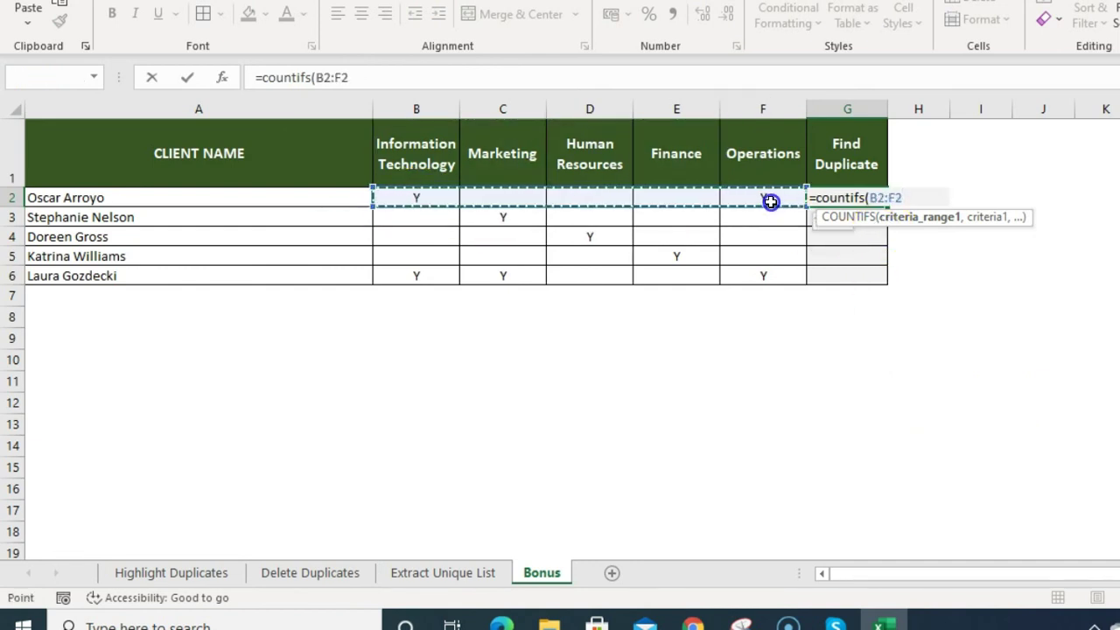
pyautogui.moveTo(449, 215); pyautogui.dragTo(733, 209)
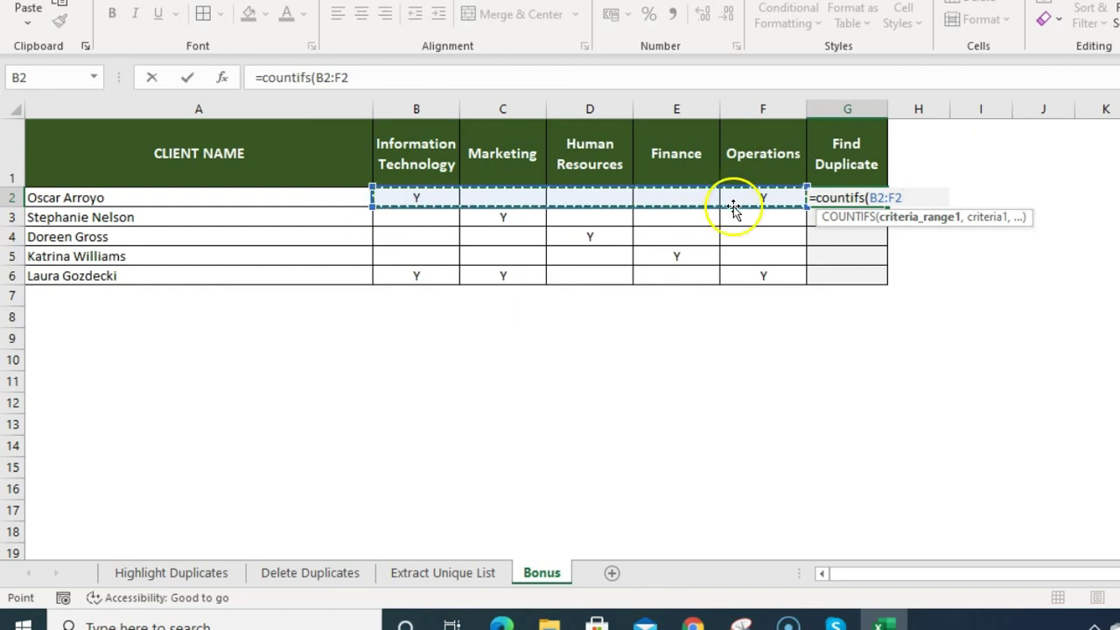
pyautogui.click(318, 77)
pyautogui.write('$')
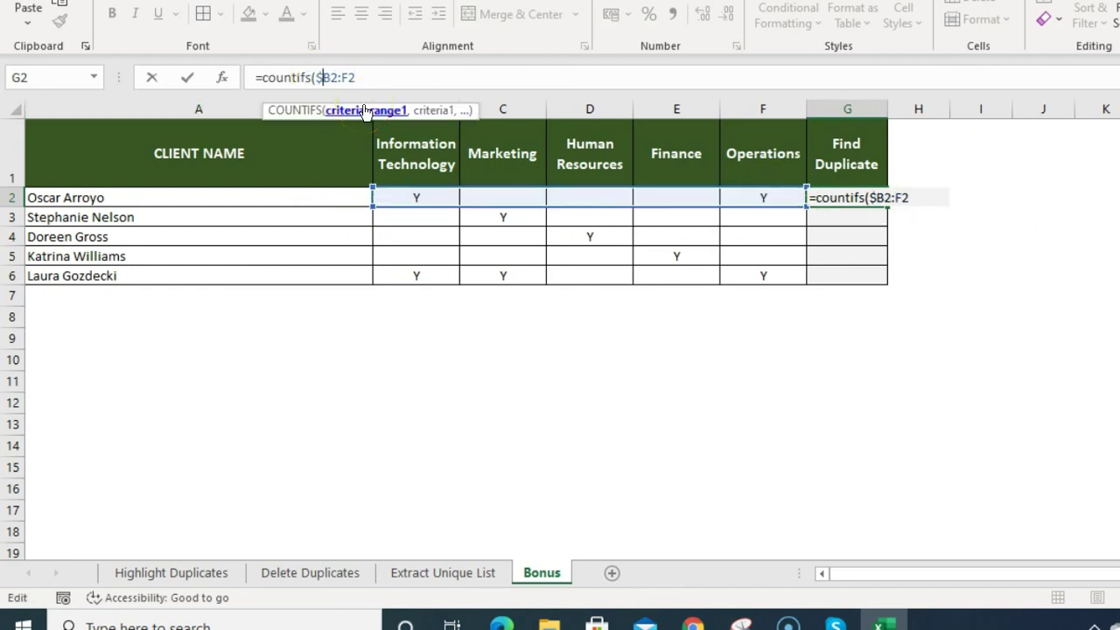
pyautogui.press('Right')
pyautogui.press('Right')
pyautogui.press('Right')
pyautogui.write('$')
pyautogui.click(386, 79)
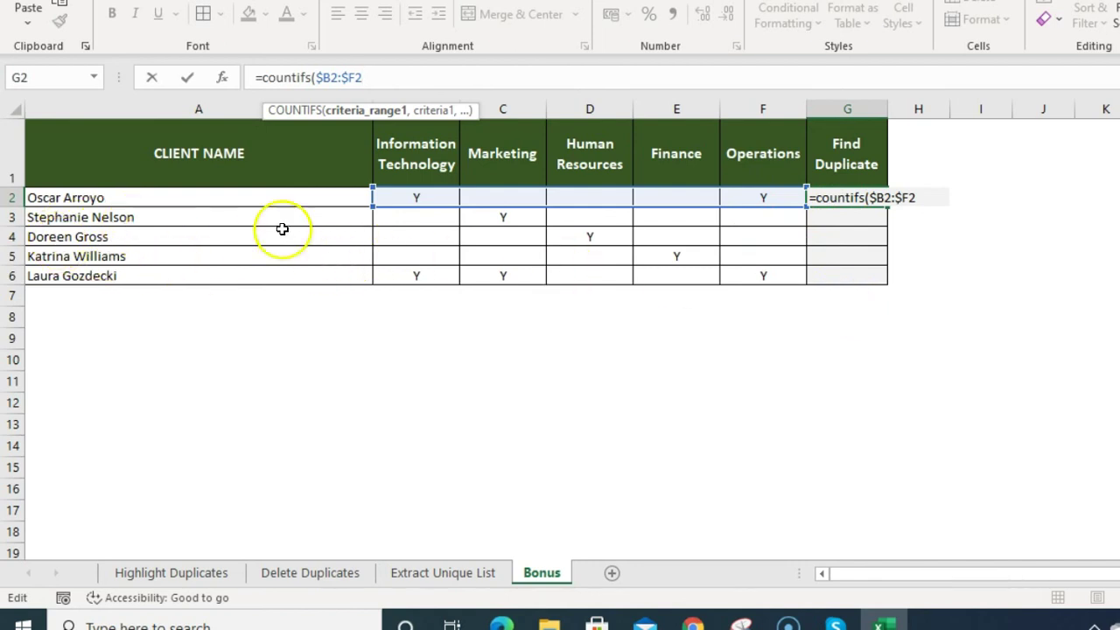
pyautogui.write(',')
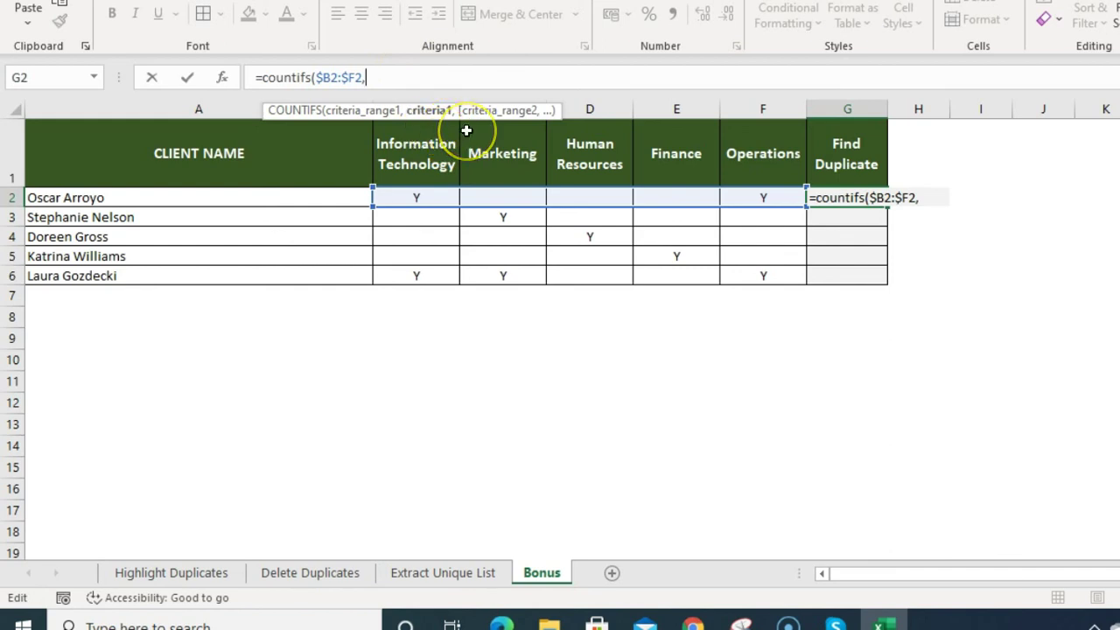
pyautogui.write('"Y"')
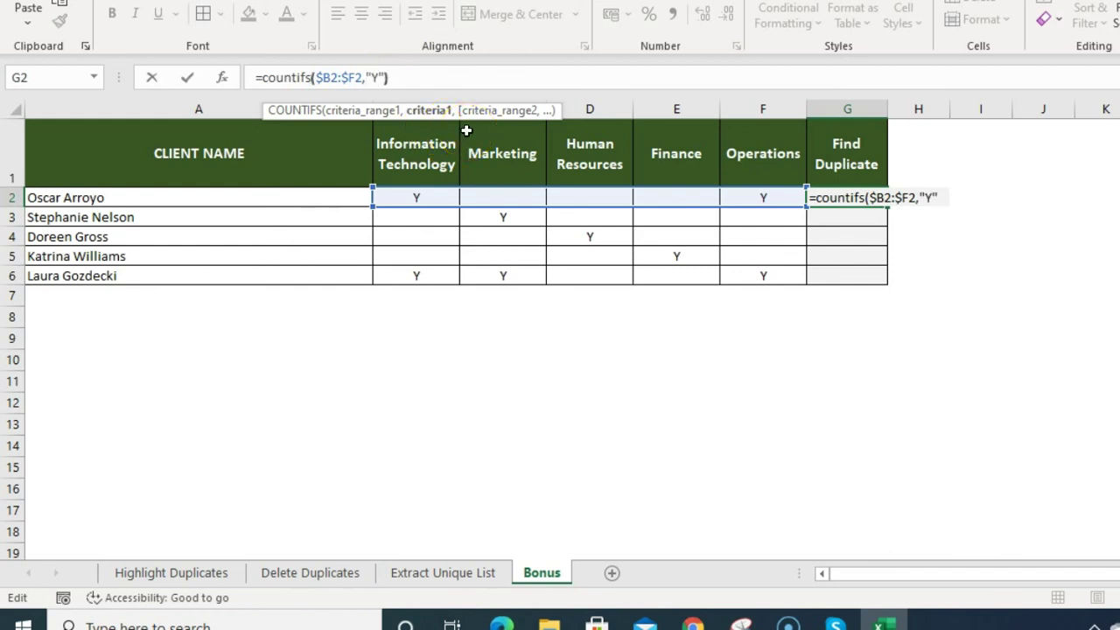
pyautogui.write(')')
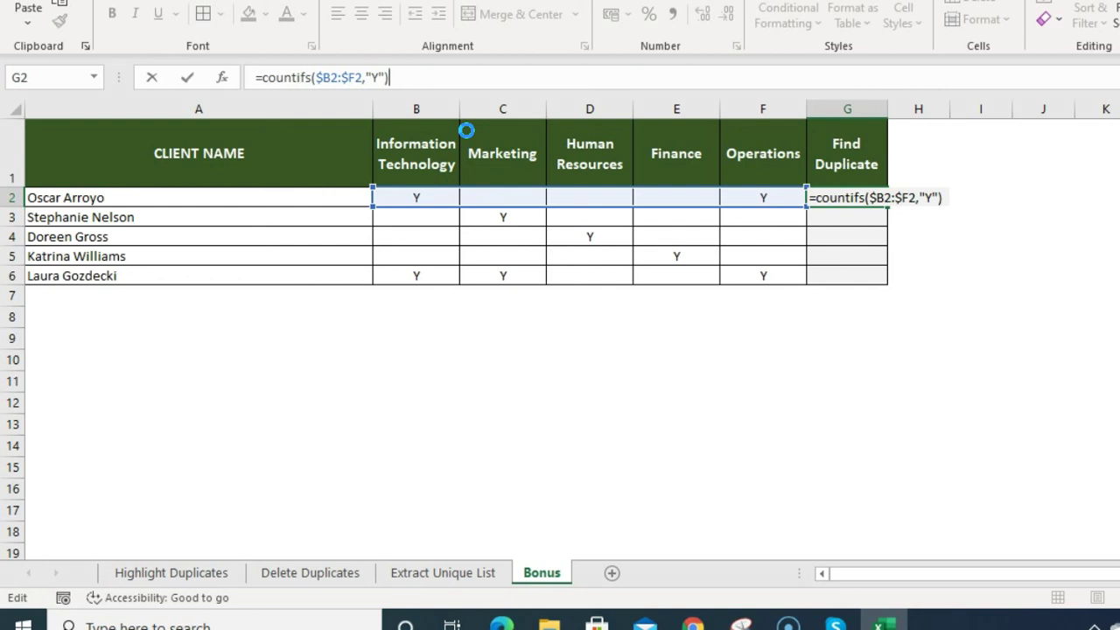
pyautogui.press('Return')
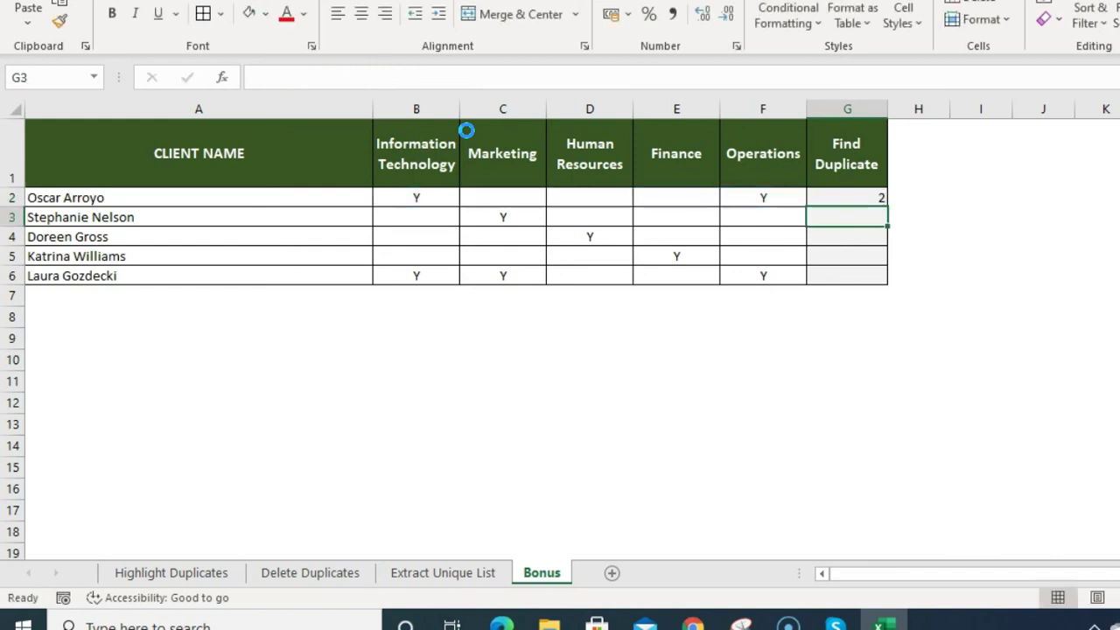
# Copy the count formula down through G6 and turn on header filters
pyautogui.press('Up')
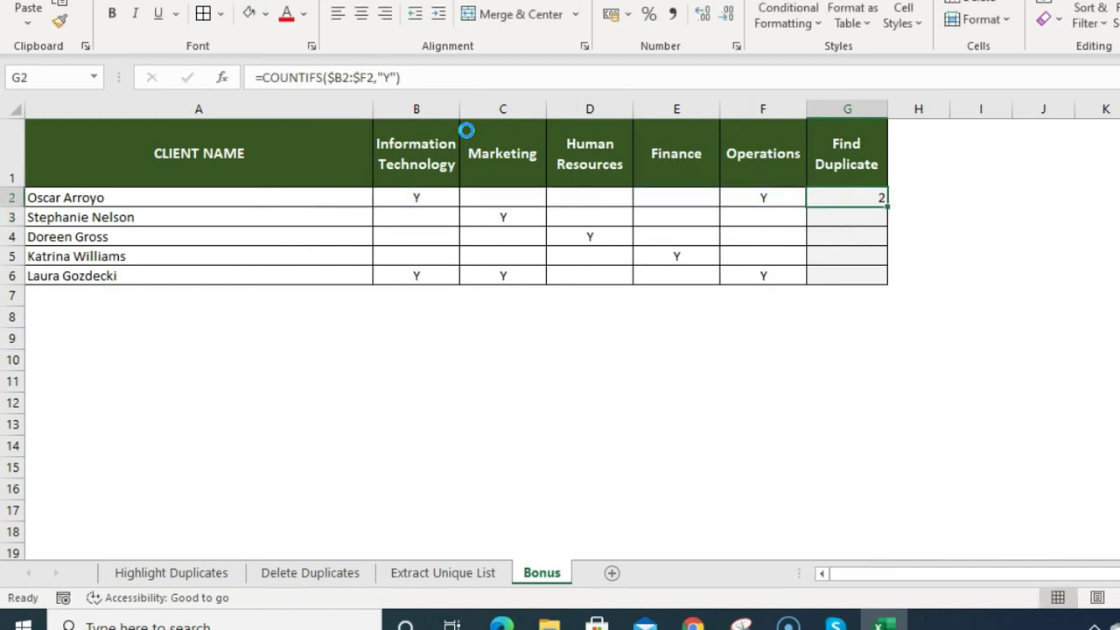
pyautogui.hotkey('shift', 'Down')
pyautogui.hotkey('shift', 'Down')
pyautogui.hotkey('shift', 'Down')
pyautogui.hotkey('shift', 'Down')
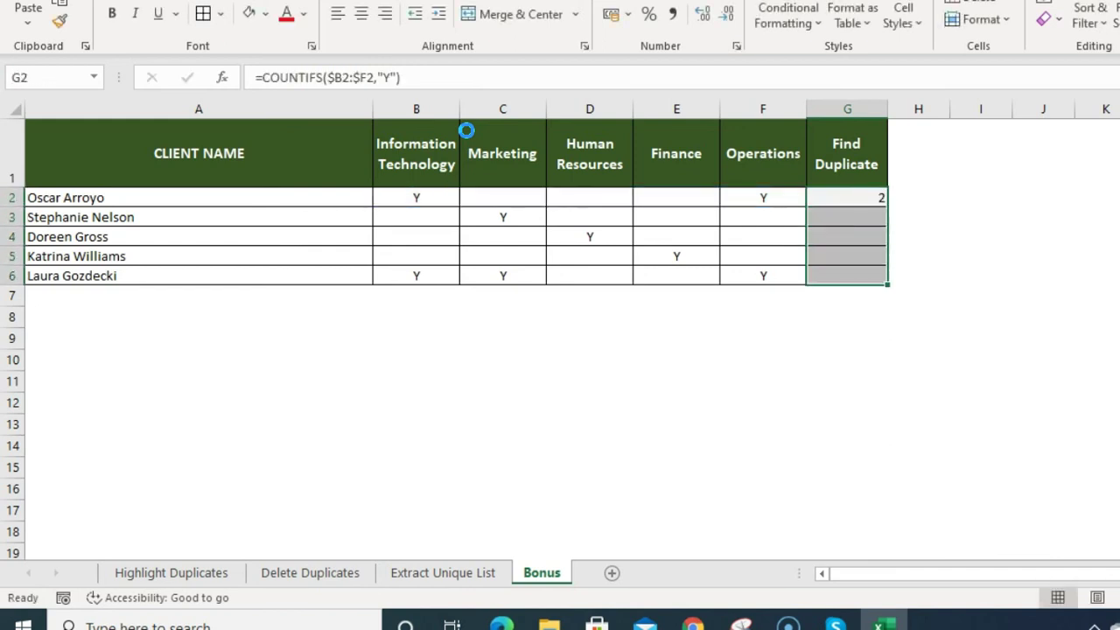
pyautogui.press('Up')
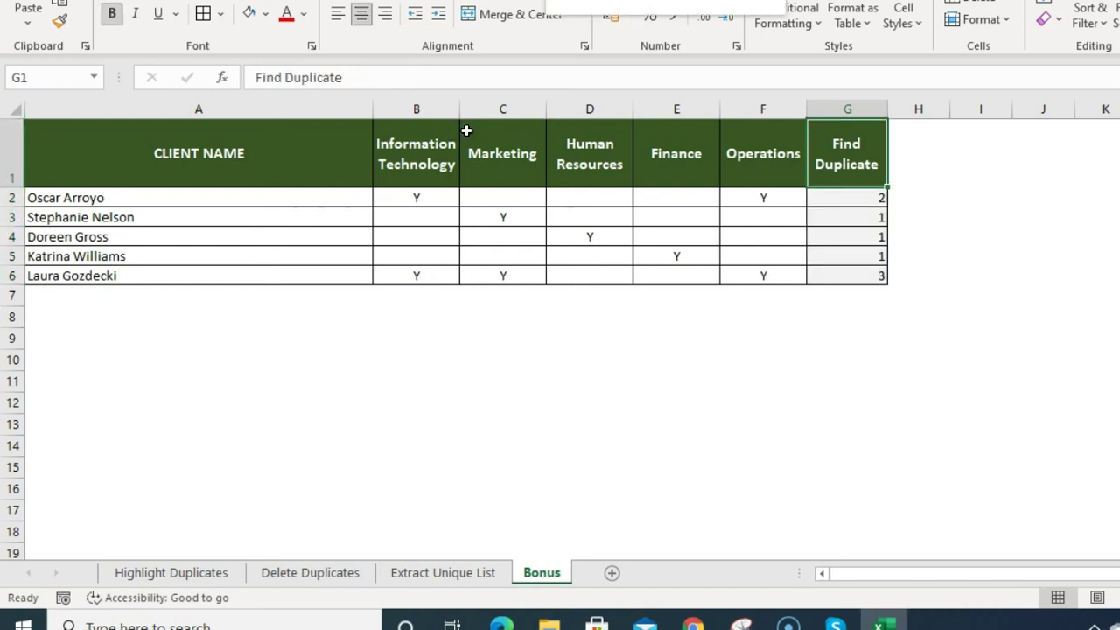
pyautogui.hotkey('ctrl', 'shift', 'l')
# Filter the Find Duplicate column to counts greater than 1
pyautogui.hotkey('alt', 'Down')
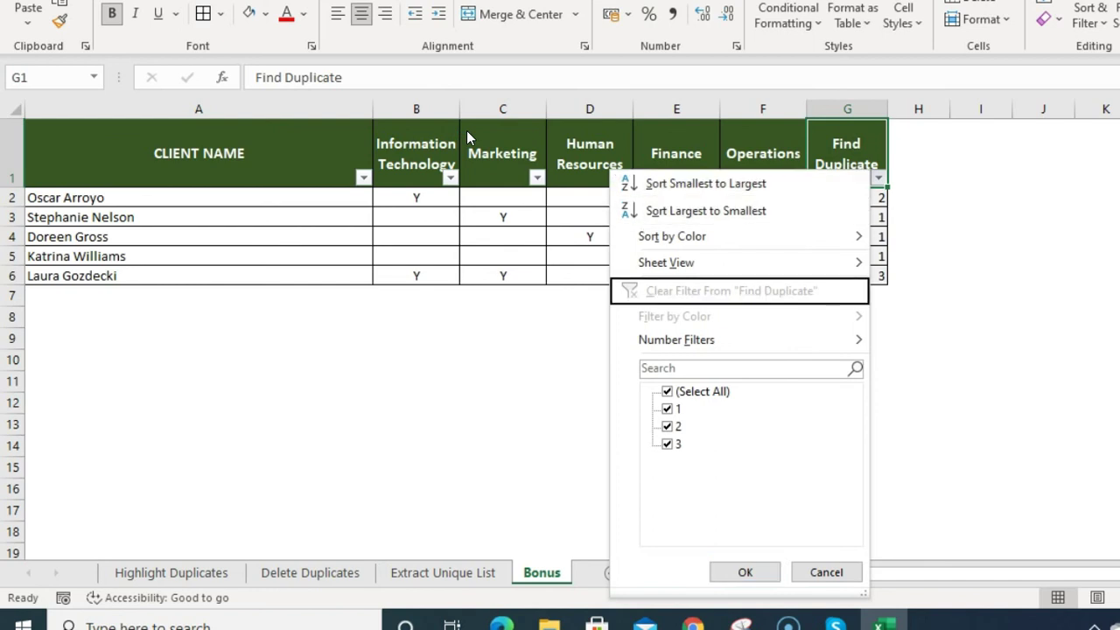
pyautogui.press('Down')
pyautogui.press('Down')
pyautogui.press('Right')
pyautogui.press('Down')
pyautogui.press('Down')
pyautogui.press('Down')
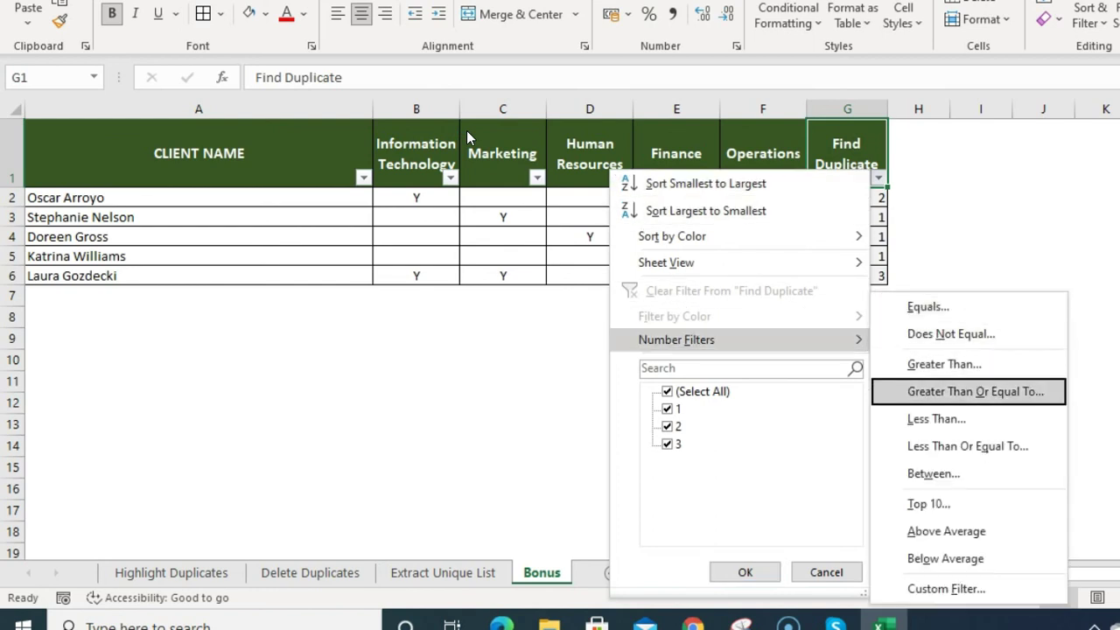
pyautogui.press('Up')
pyautogui.press('Up')
pyautogui.press('Up')
pyautogui.press('Down')
pyautogui.press('Down')
pyautogui.press('Down')
pyautogui.press('Up')
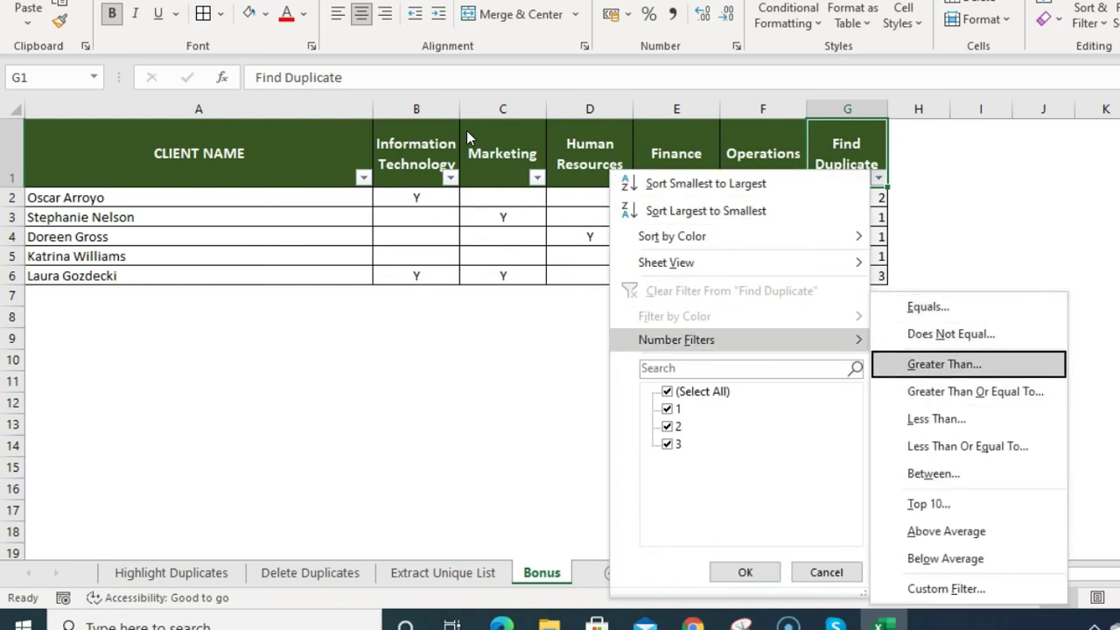
pyautogui.press('Down')
pyautogui.press('Down')
pyautogui.press('Up')
pyautogui.press('Up')
pyautogui.press('Return')
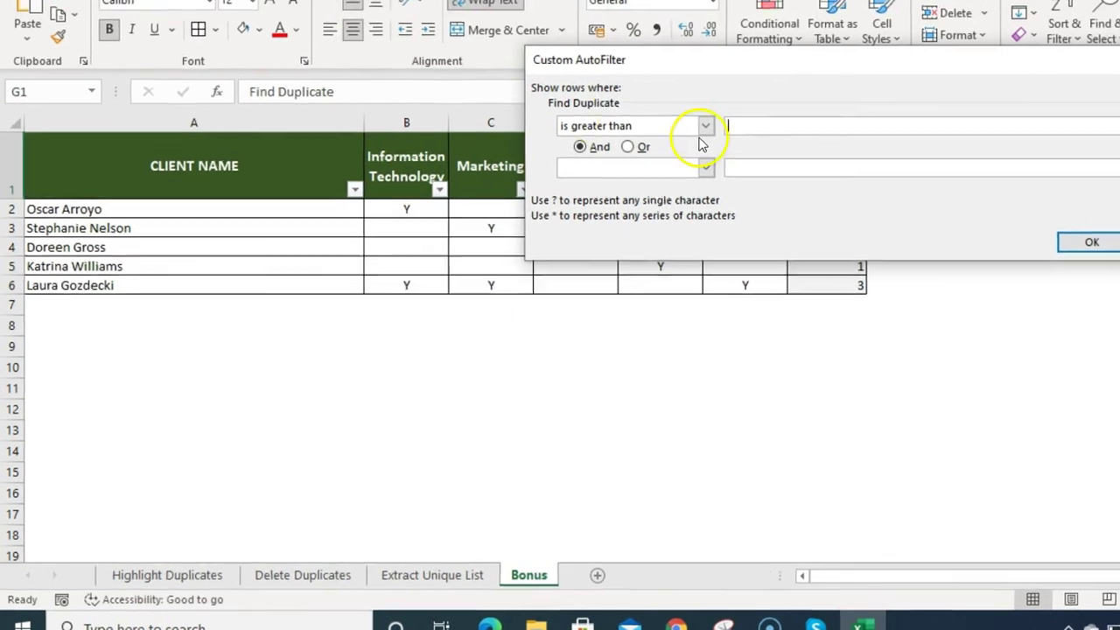
pyautogui.write('1')
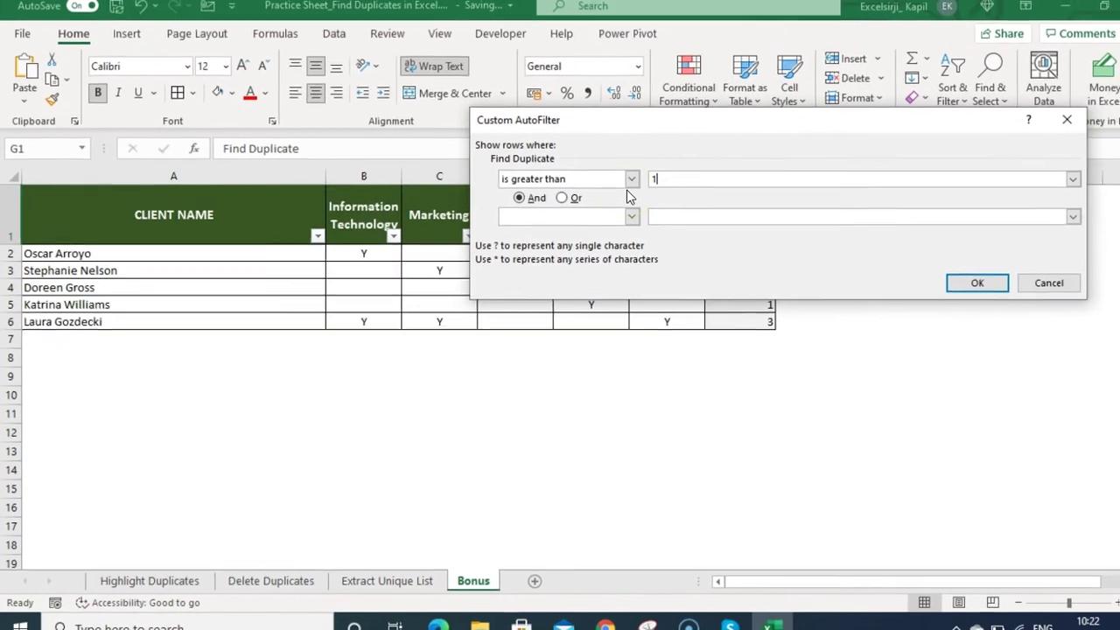
pyautogui.press('Return')
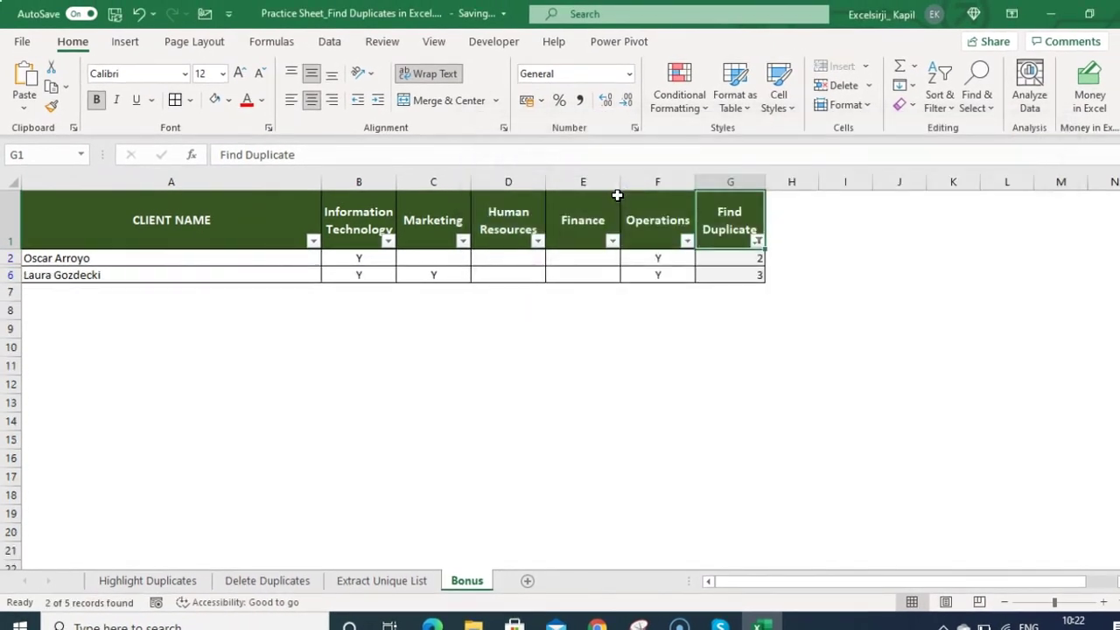
# Clear the extra Marketing and Operations Y marks in row 6 (C6:F6)
pyautogui.press('Down')
pyautogui.hotkey('shift', 'Down')
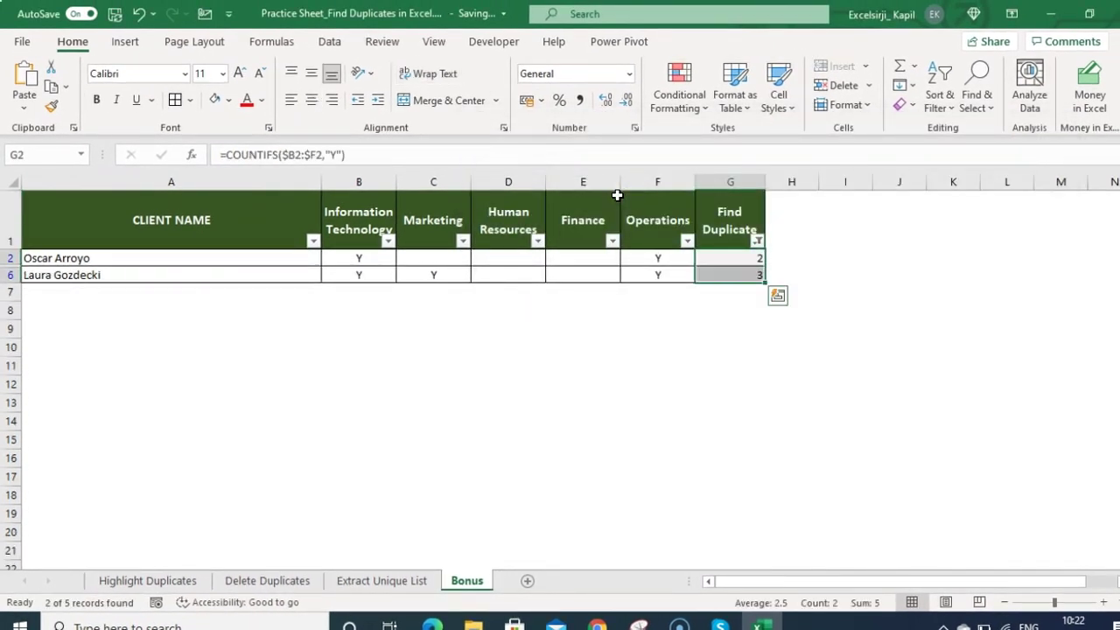
pyautogui.press('Left')
pyautogui.press('Left')
pyautogui.press('Left')
pyautogui.press('Left')
pyautogui.press('Left')
pyautogui.press('Right')
pyautogui.press('Right')
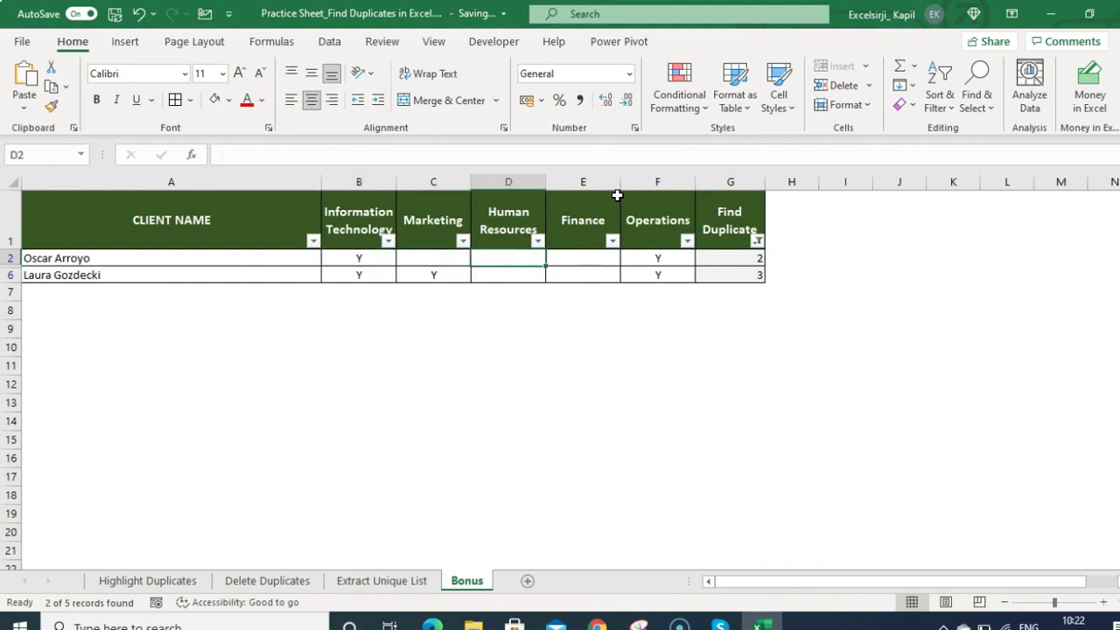
pyautogui.press('Right')
pyautogui.press('Left')
pyautogui.press('Left')
pyautogui.press('Left')
pyautogui.press('Down')
pyautogui.press('Right')
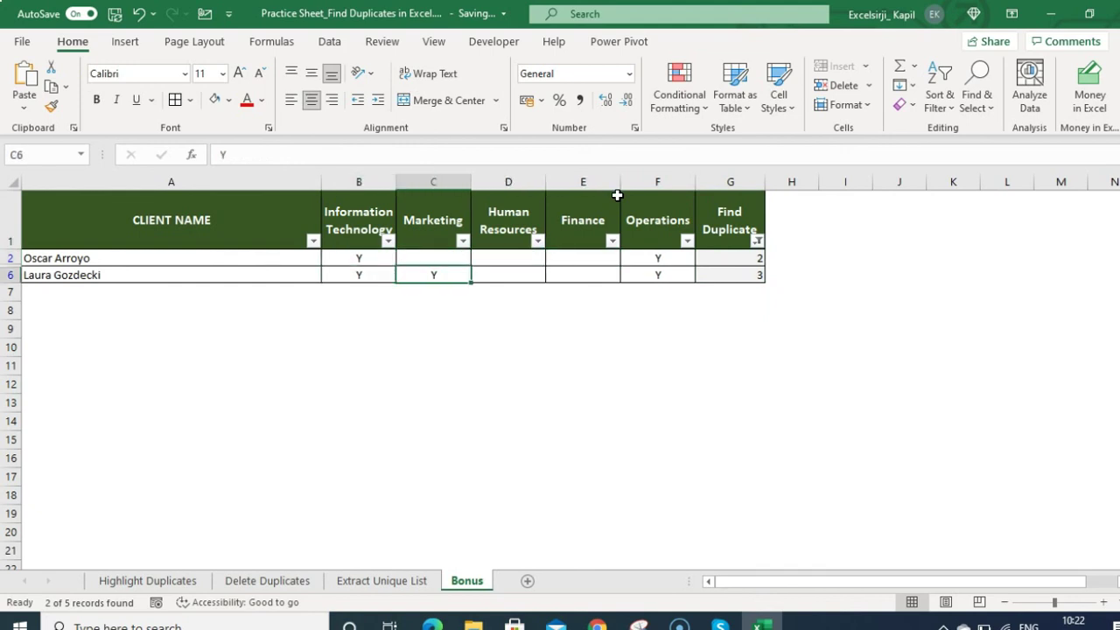
pyautogui.hotkey('shift', 'Right')
pyautogui.hotkey('shift', 'Right')
pyautogui.hotkey('shift', 'Right')
pyautogui.press('Delete')
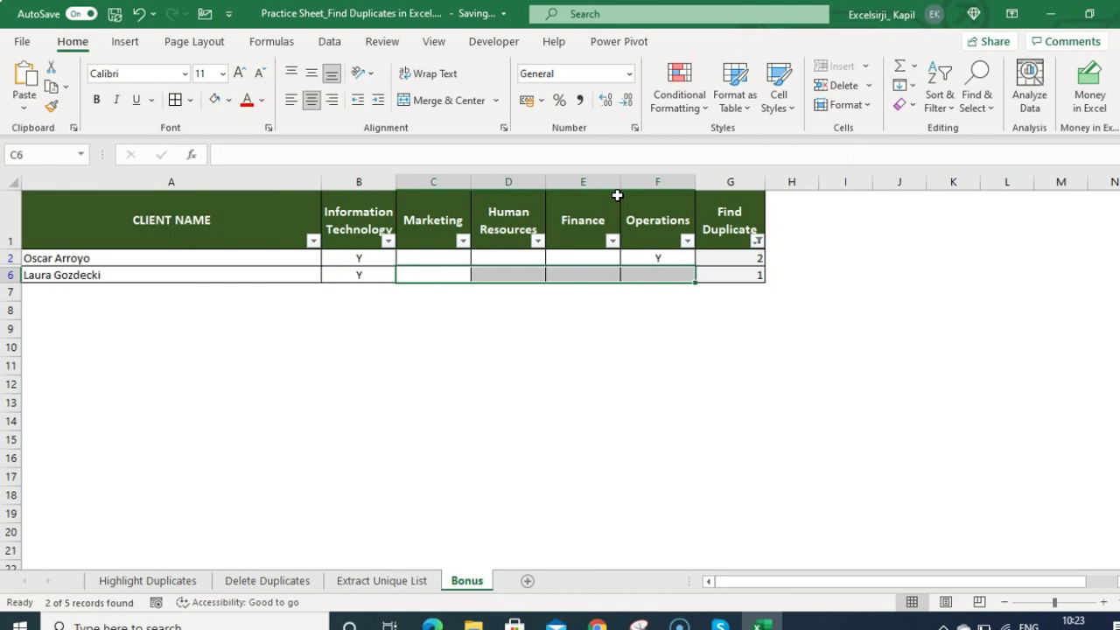